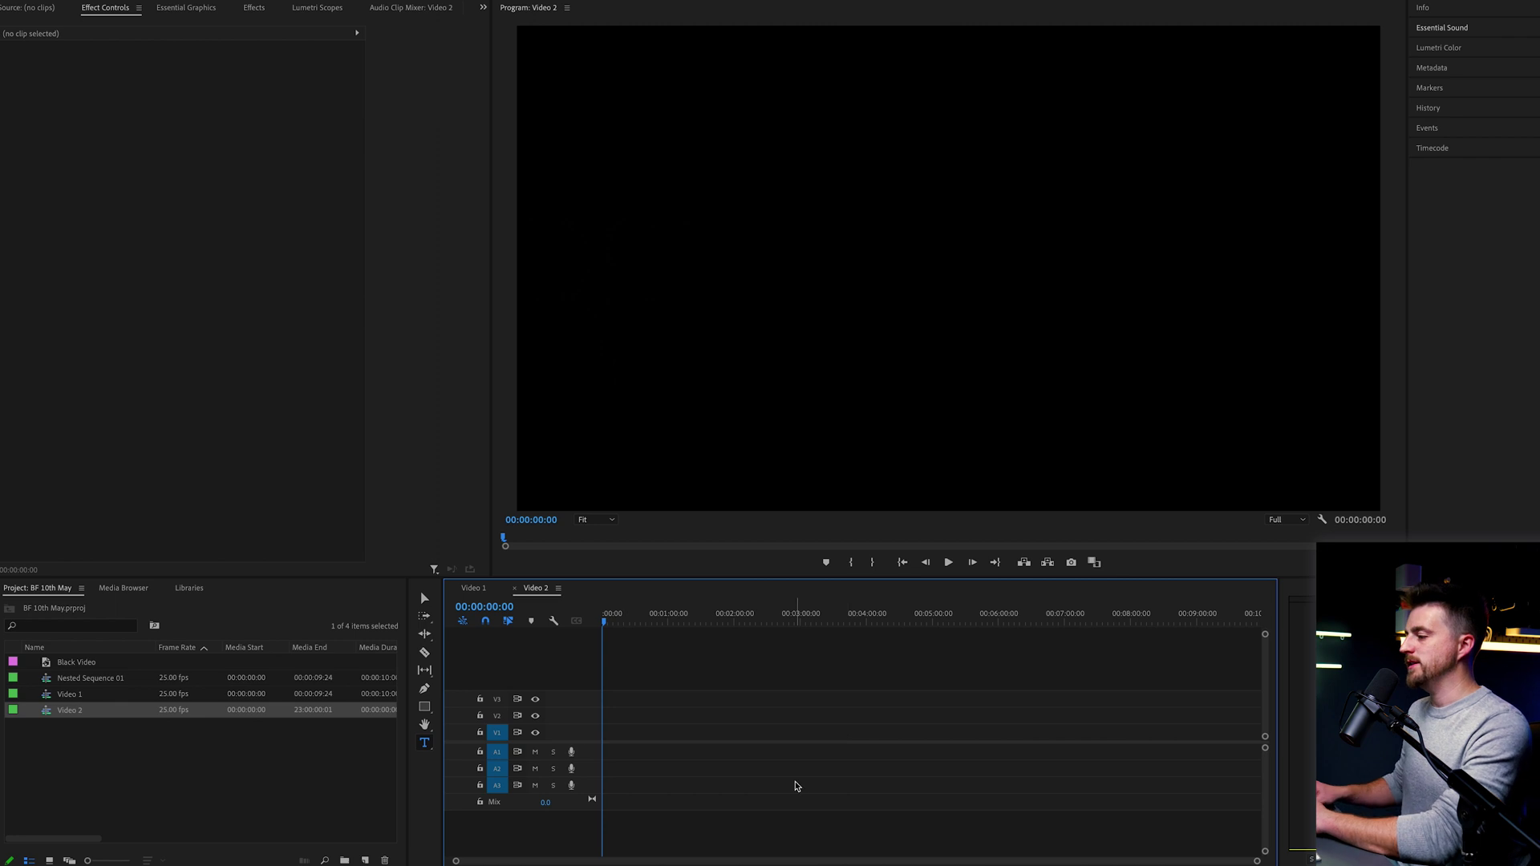
Create a text graphic reading "BROOKER FILMS" in the middle of the empty Video 2 sequence
click(423, 600)
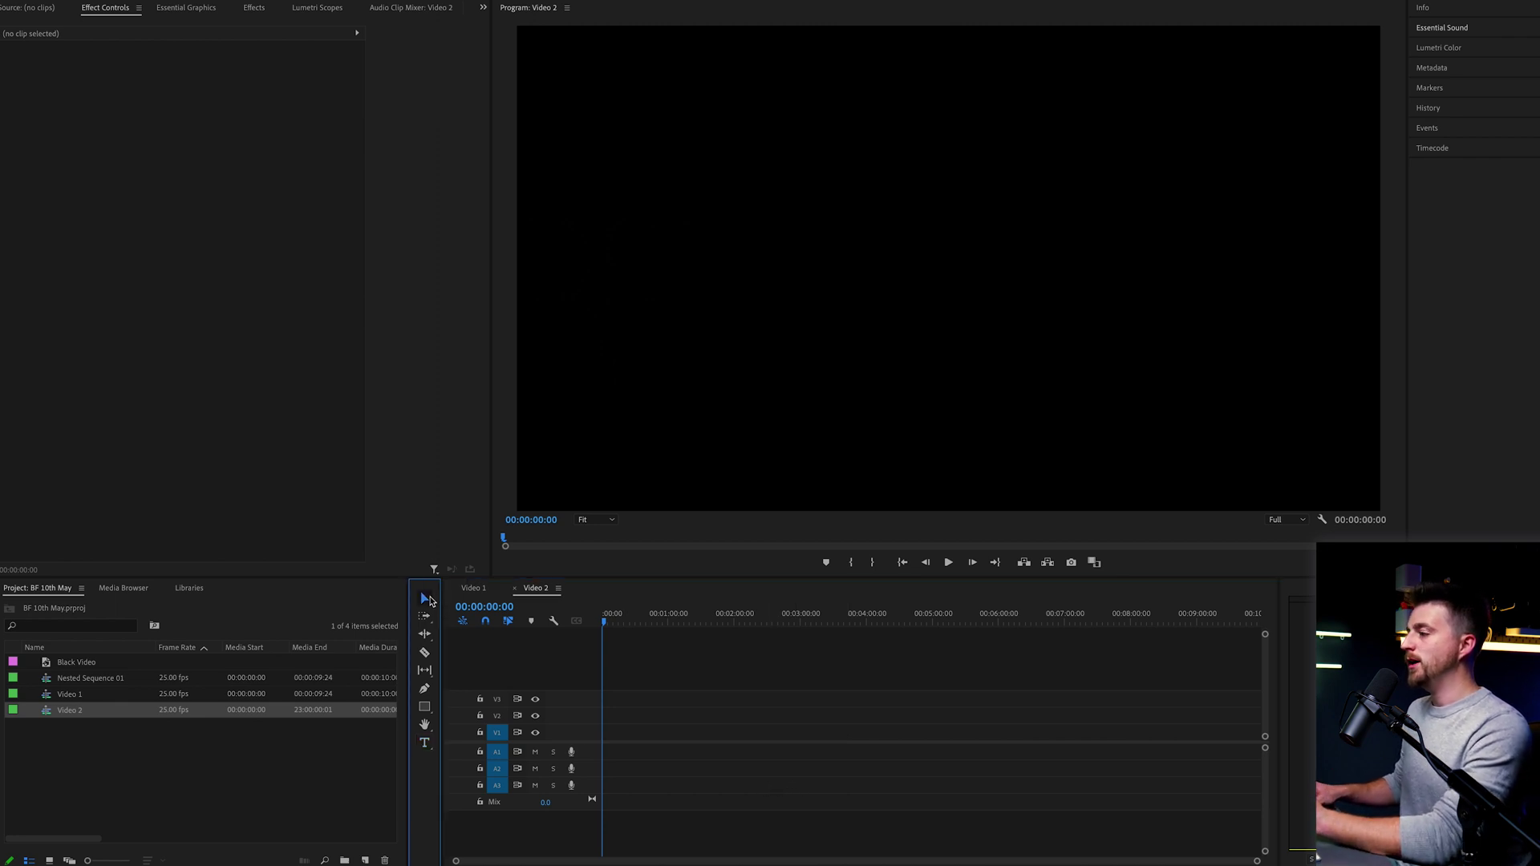
click(424, 745)
click(822, 266)
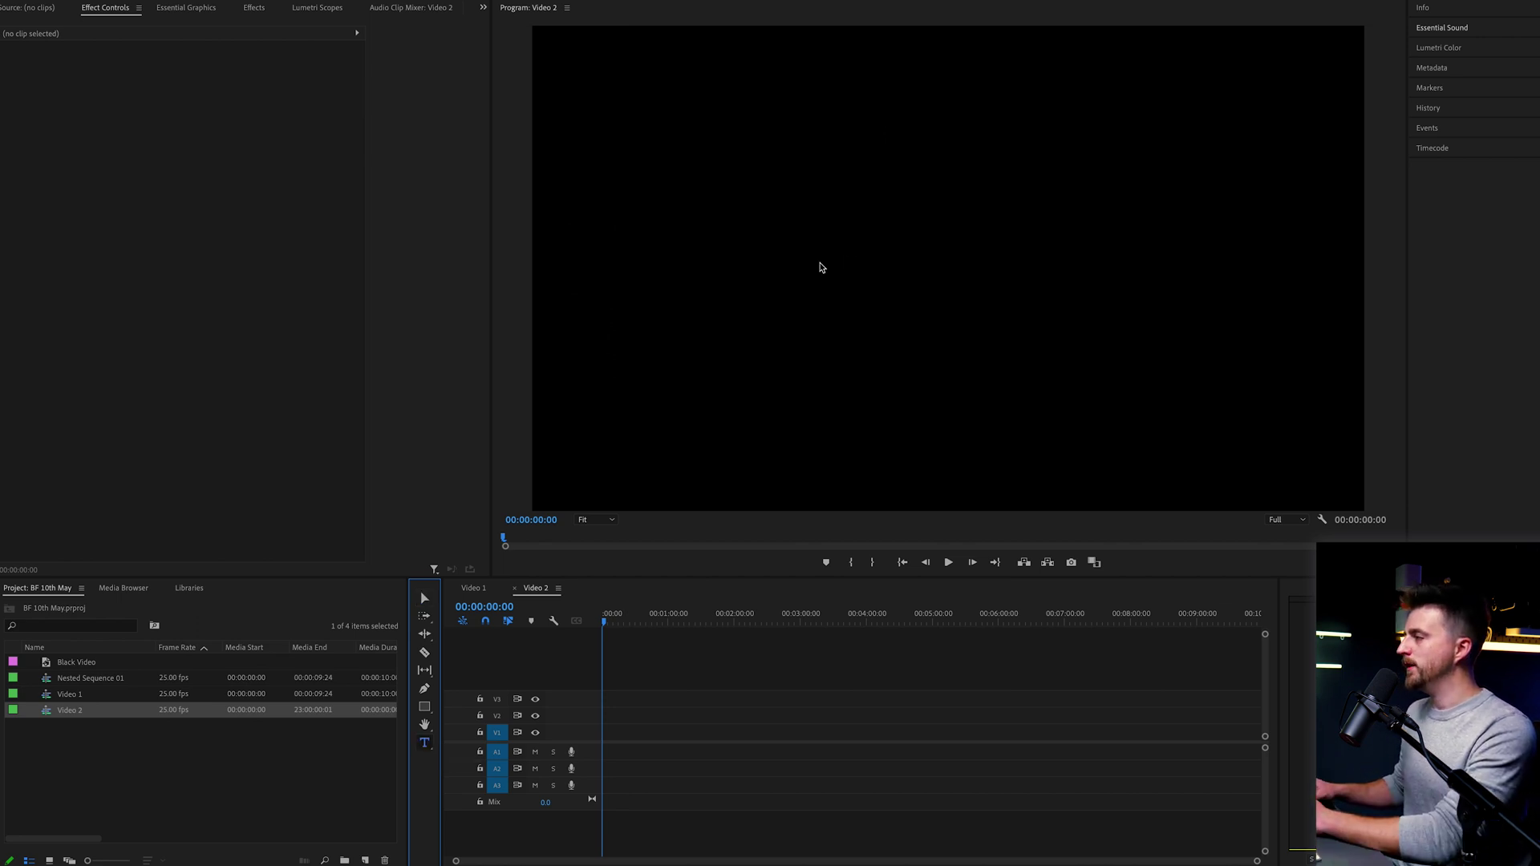
text(BROOKER FILMS)
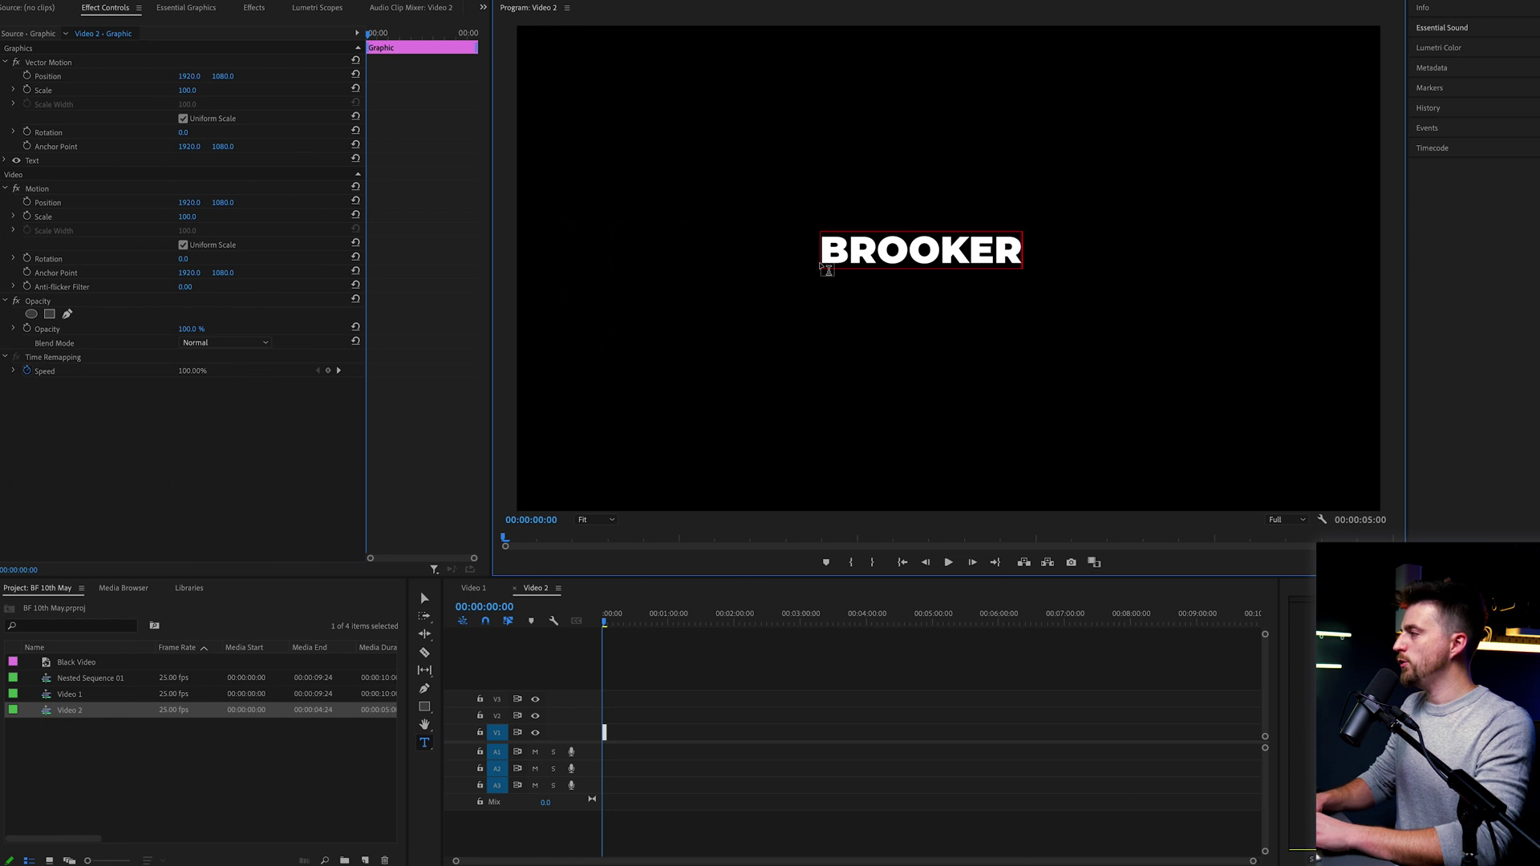
Centre-align the whole title text, reset its position and set the vertical position to 1128
key(ctrl+a)
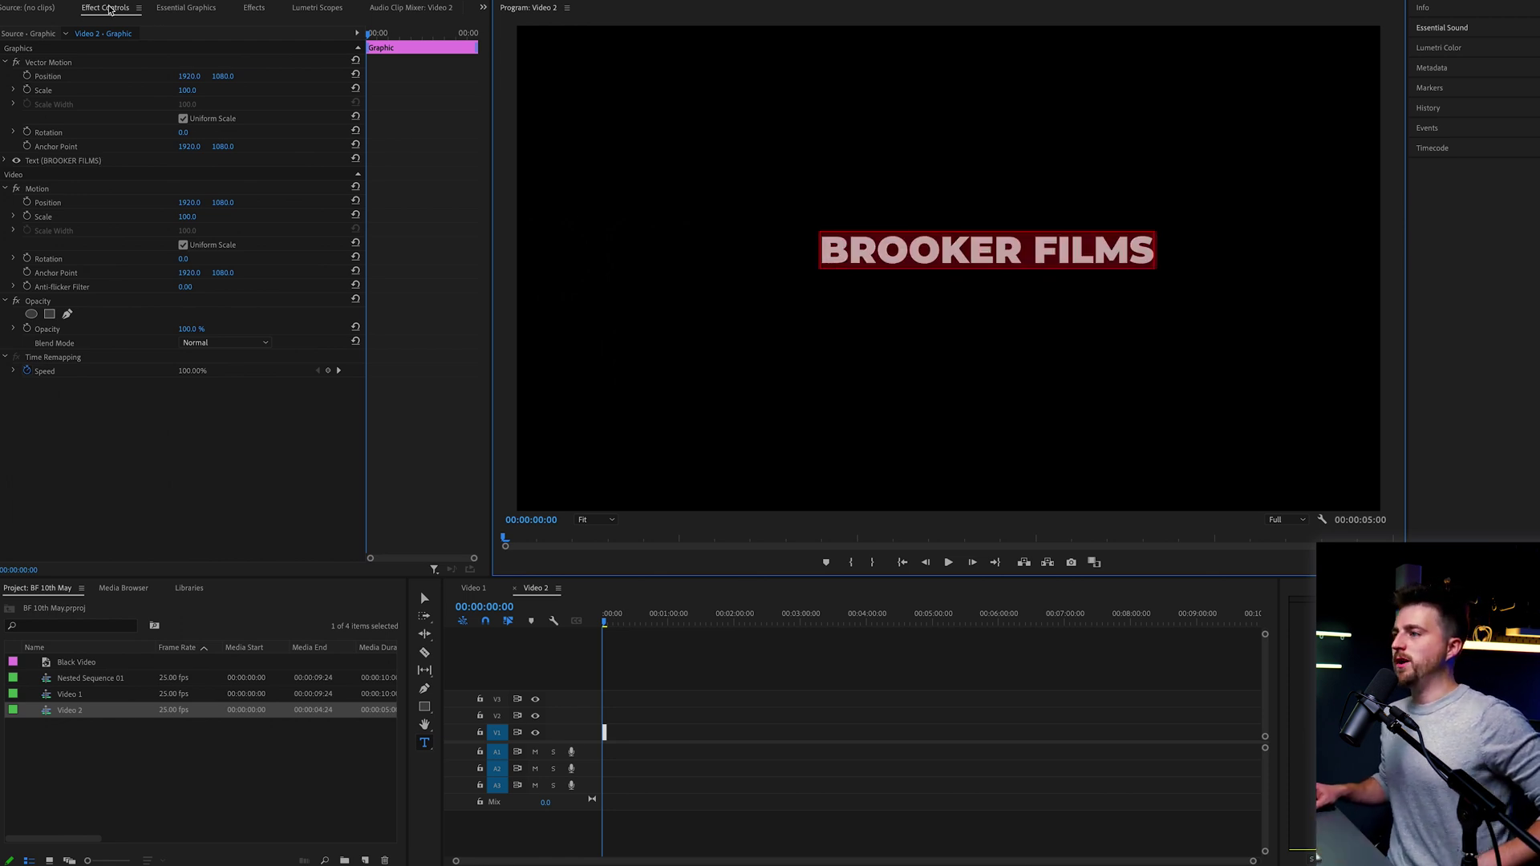
click(6, 161)
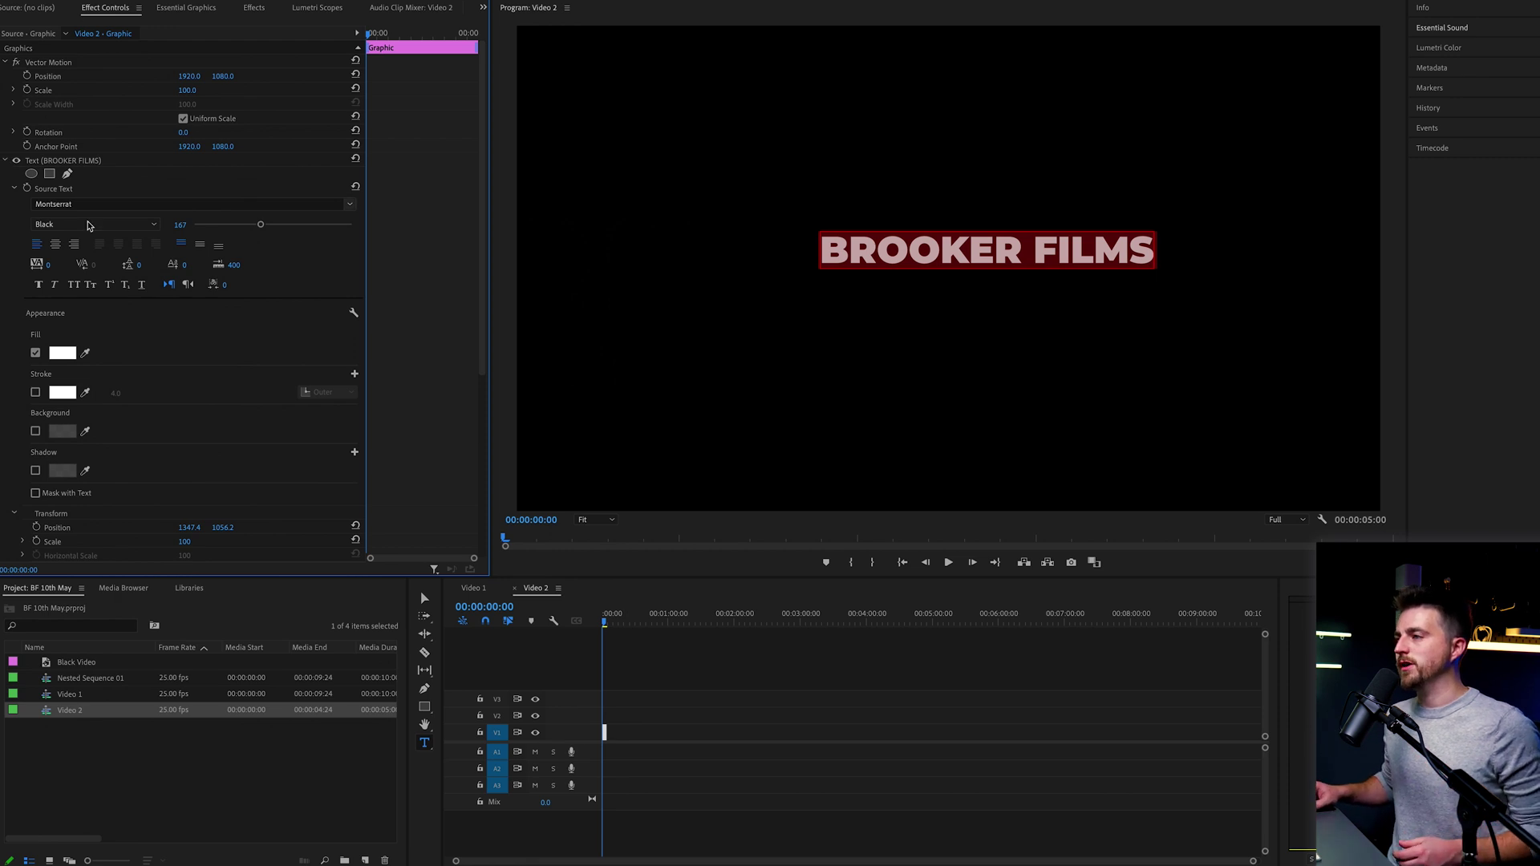
click(329, 202)
click(128, 238)
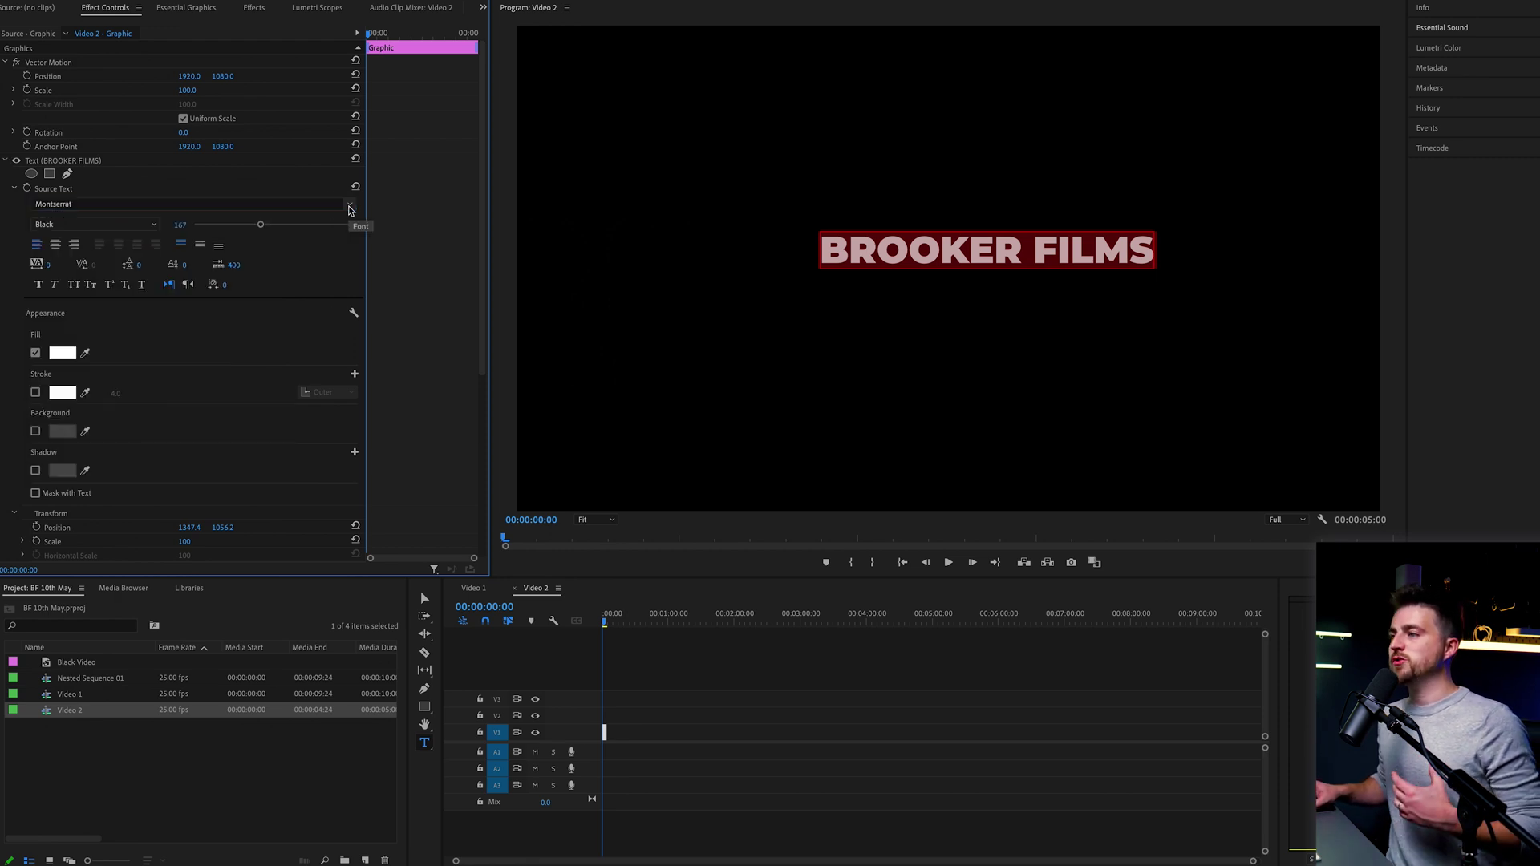
click(56, 245)
scroll(382, 387, down, 2)
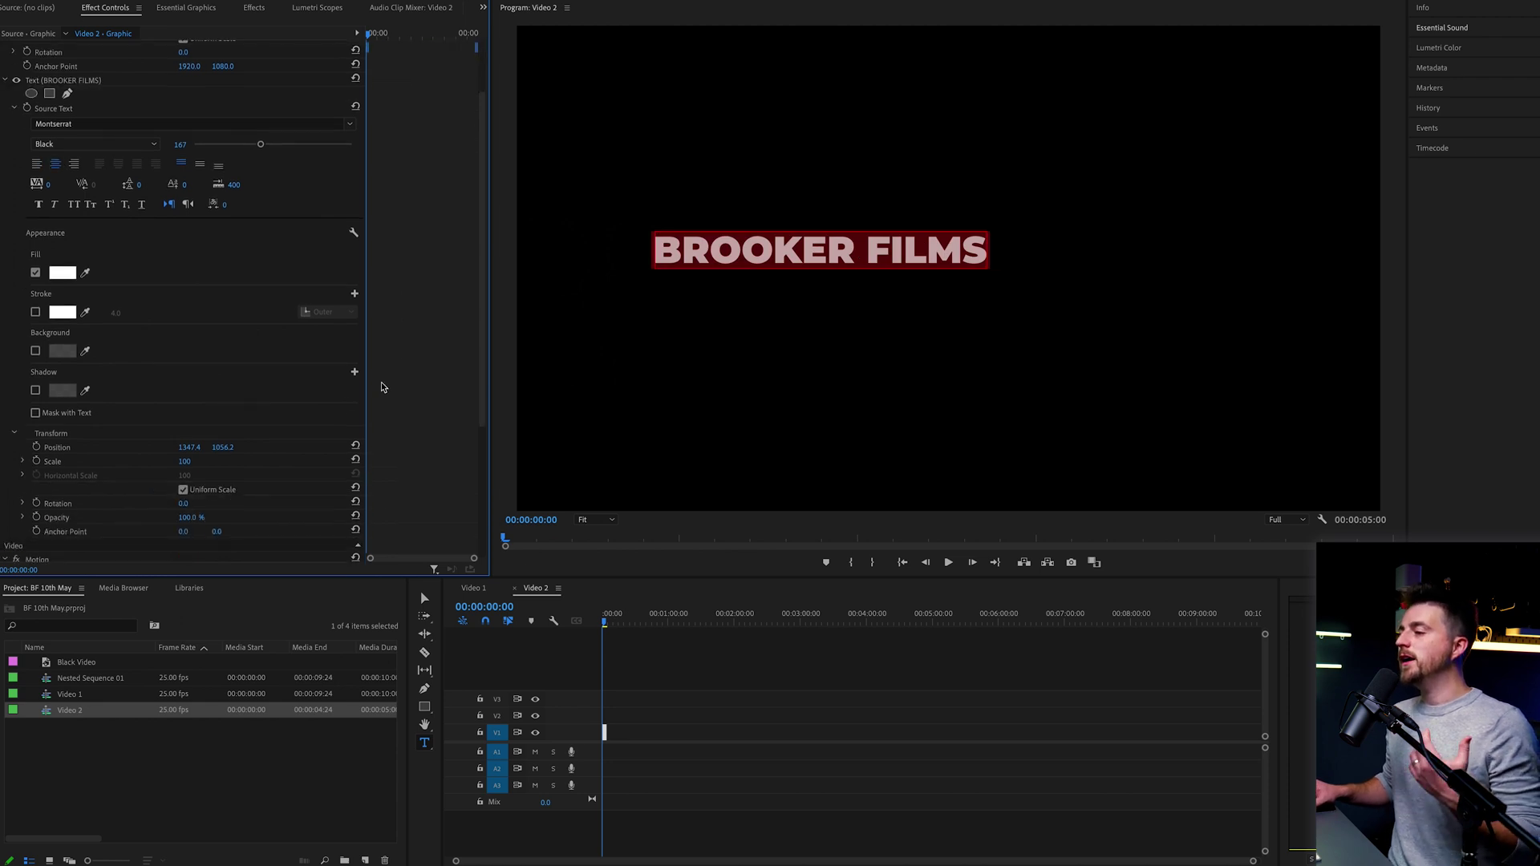
click(355, 447)
drag(226, 448, 227, 448)
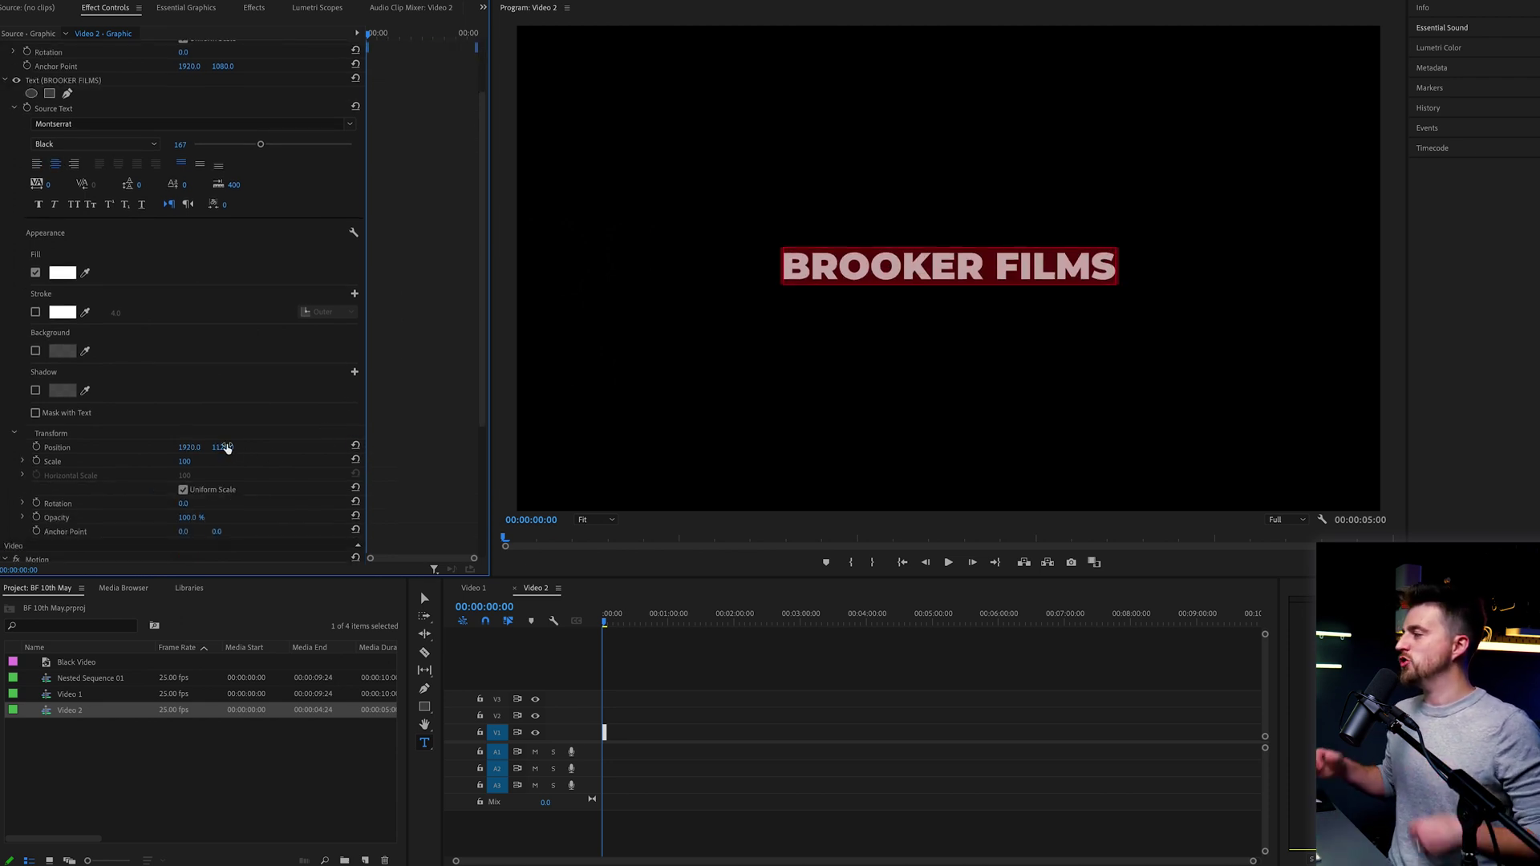
Extend the title clip on V1 to a duration of about 10 seconds and return the playhead to the start
click(735, 722)
key(=)
key(=)
key(=)
key(=)
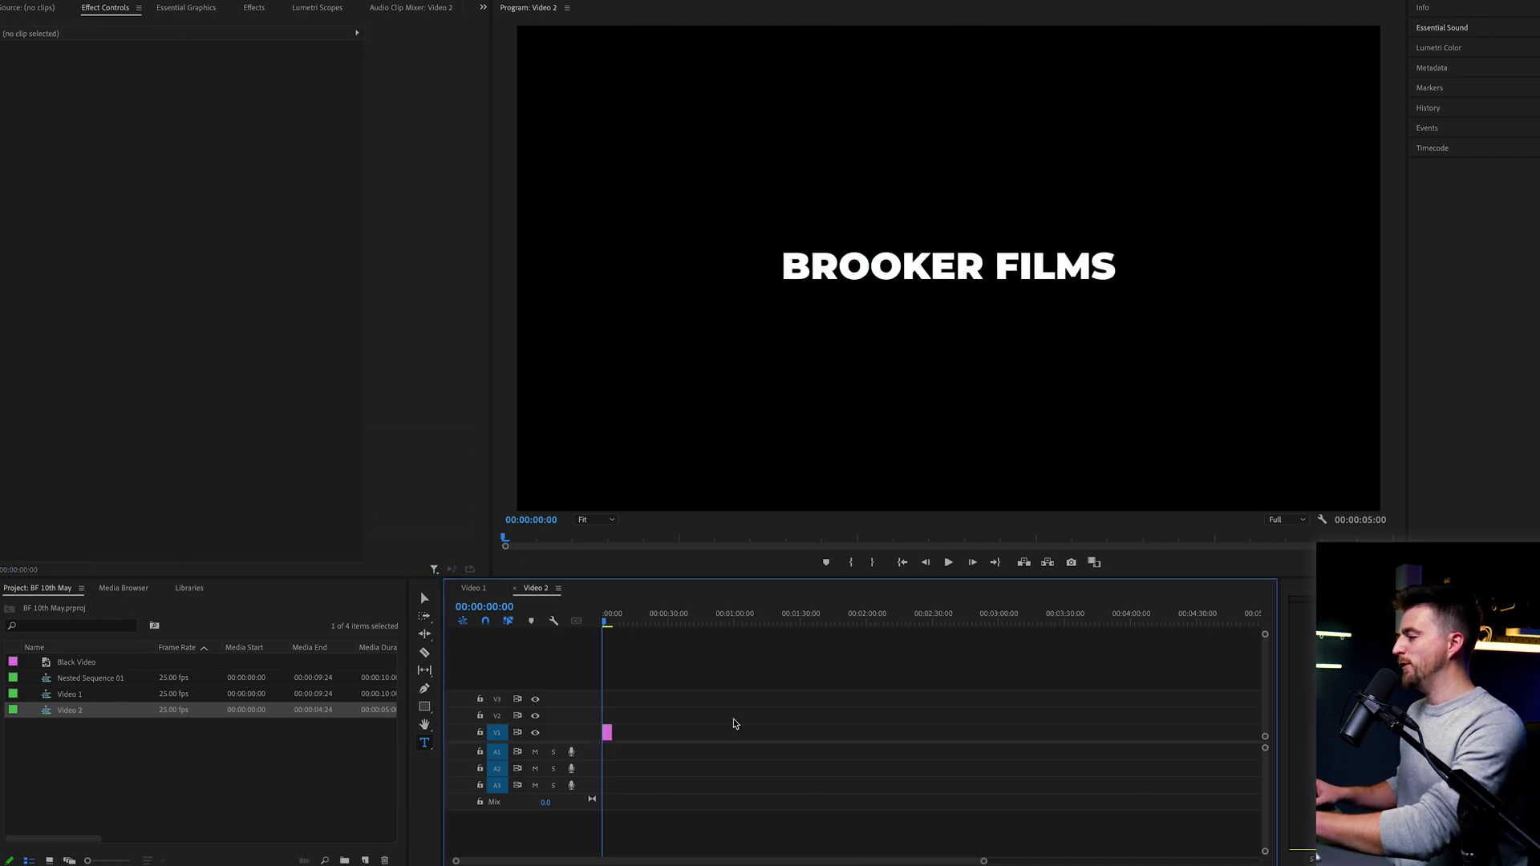
drag(687, 622, 780, 625)
drag(699, 732, 780, 732)
drag(776, 623, 483, 621)
key(=)
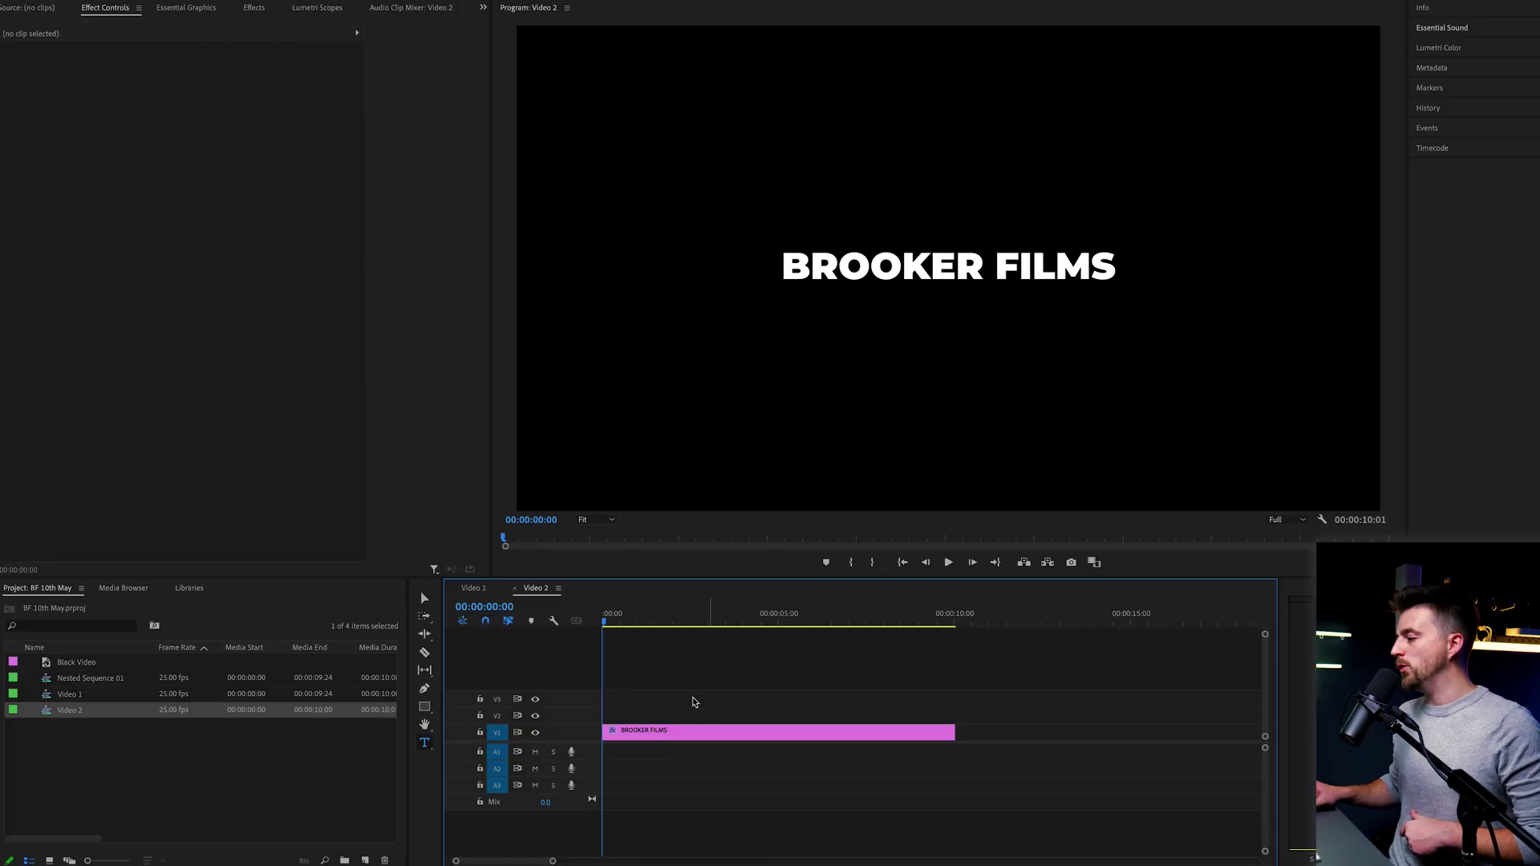
Turn the title into an outline by disabling its fill and enabling a white outer stroke with width 10
click(641, 732)
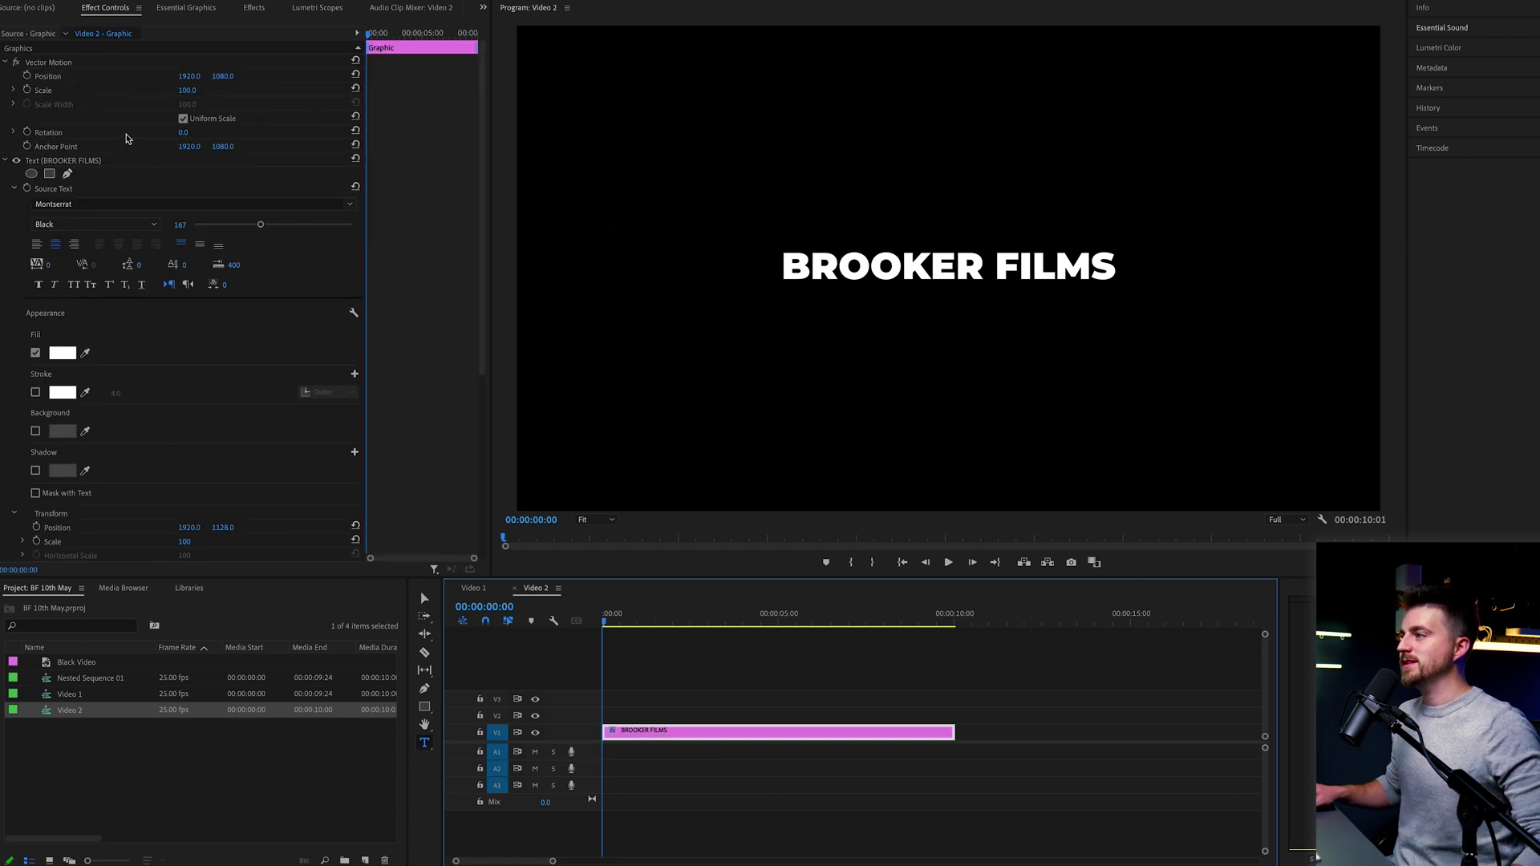
scroll(379, 215, down, 2)
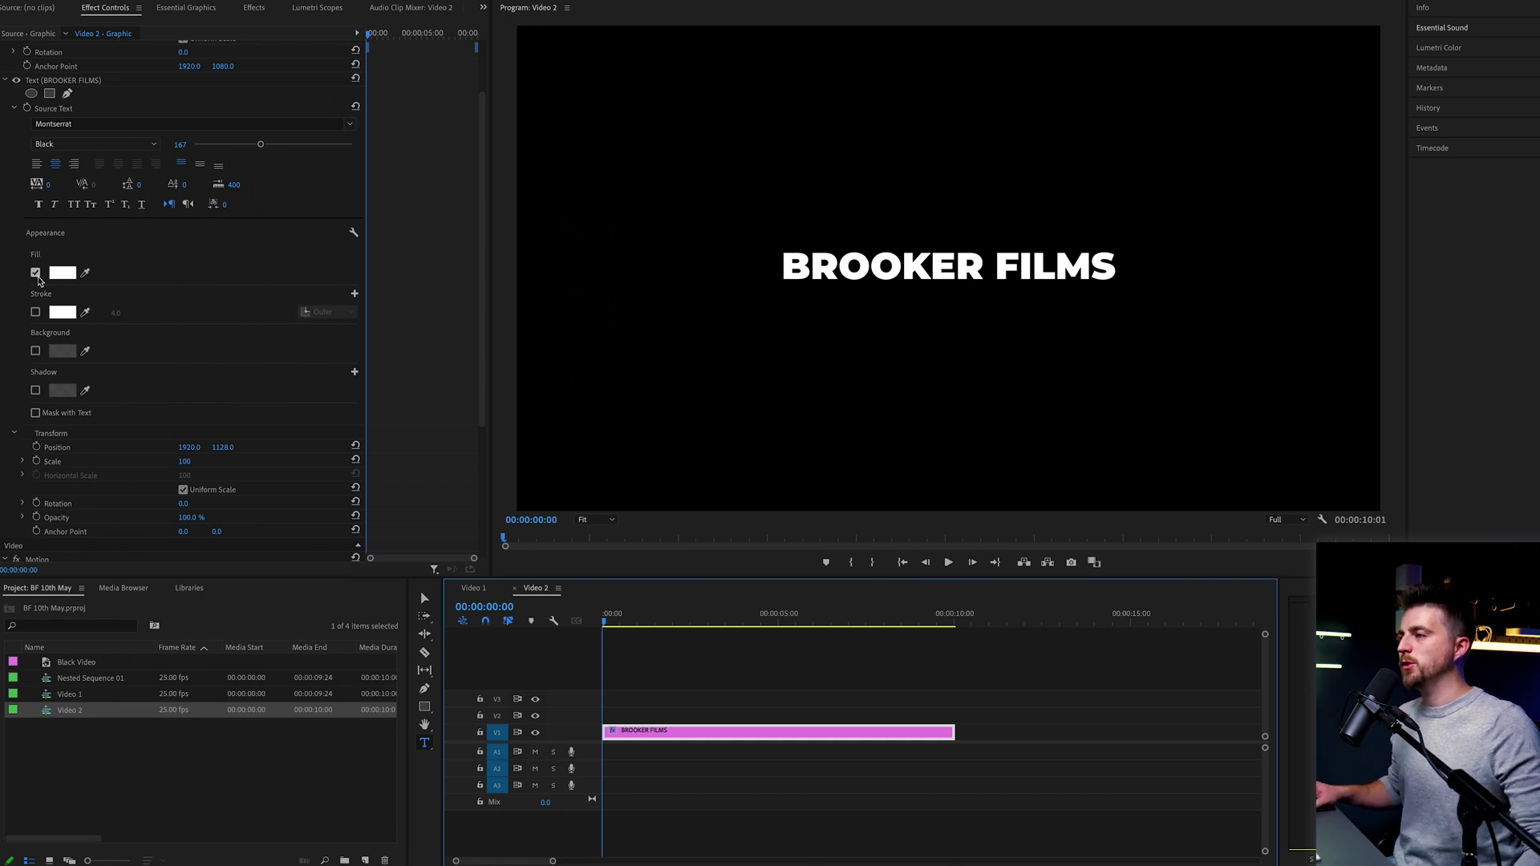
click(36, 273)
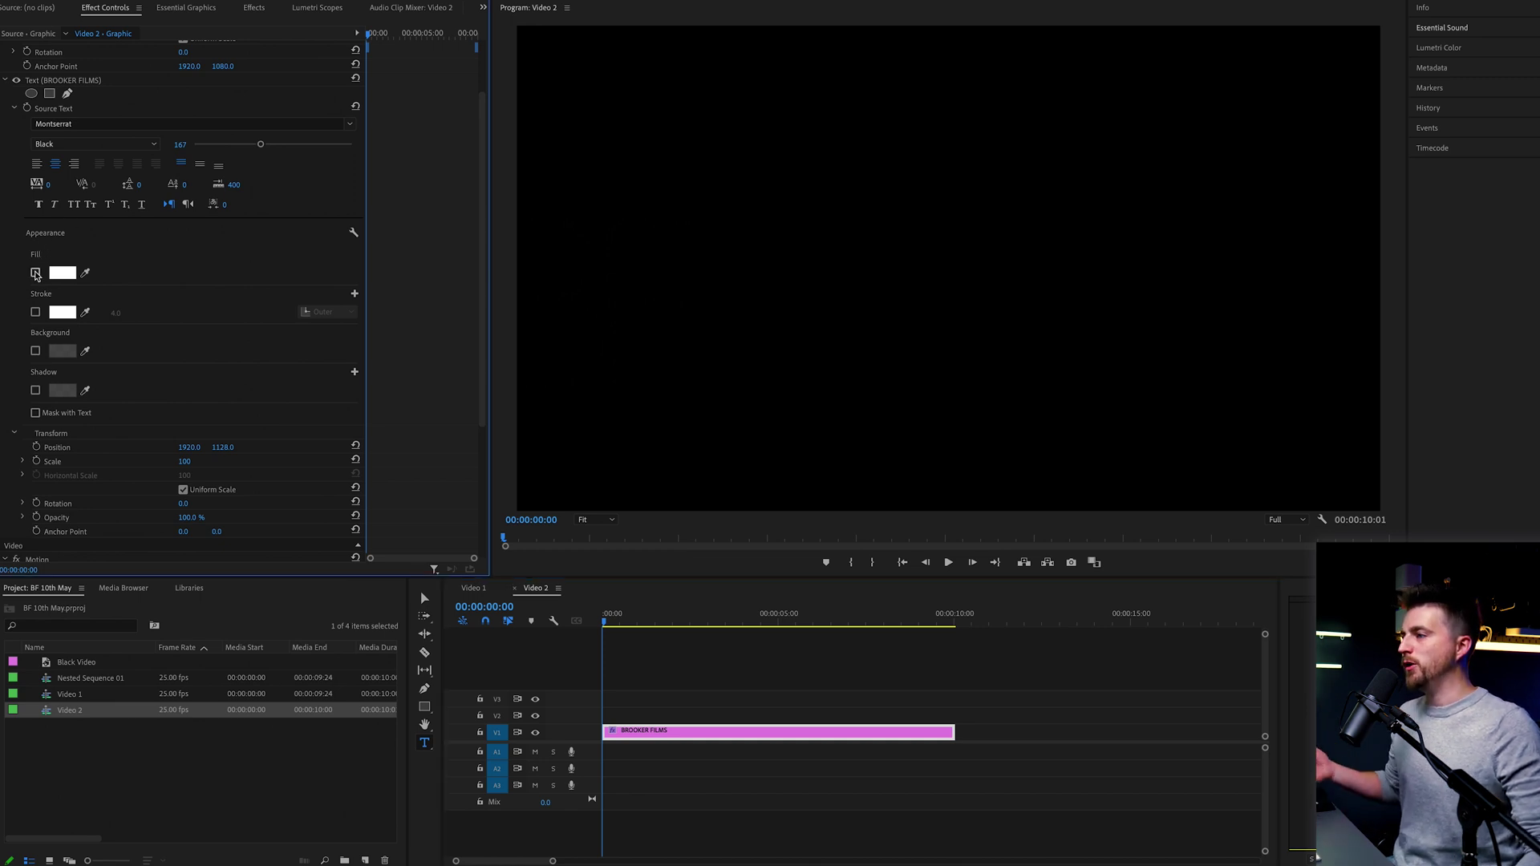
click(36, 313)
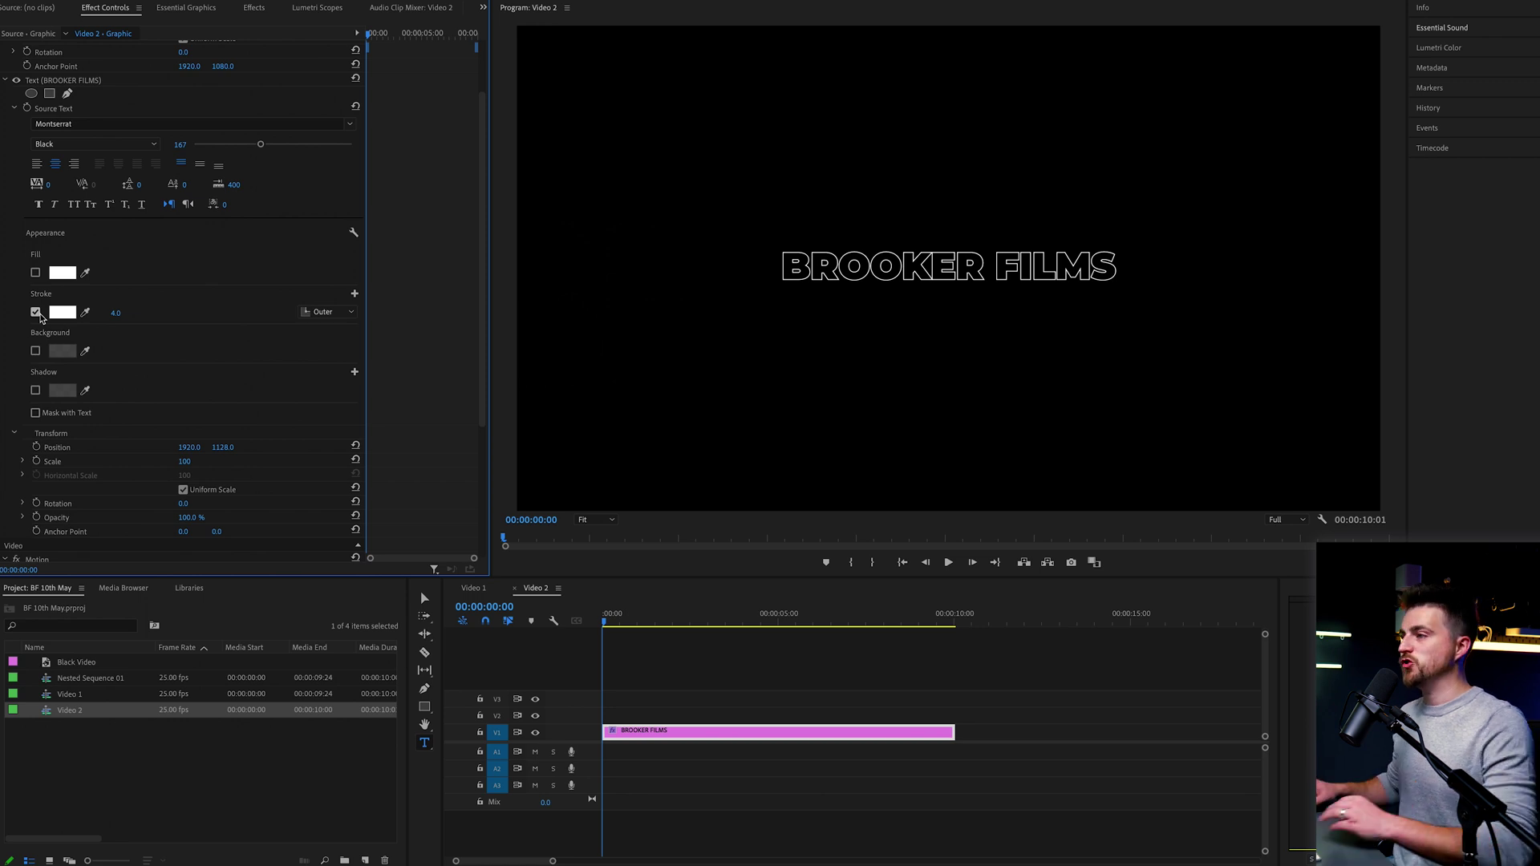
click(115, 313)
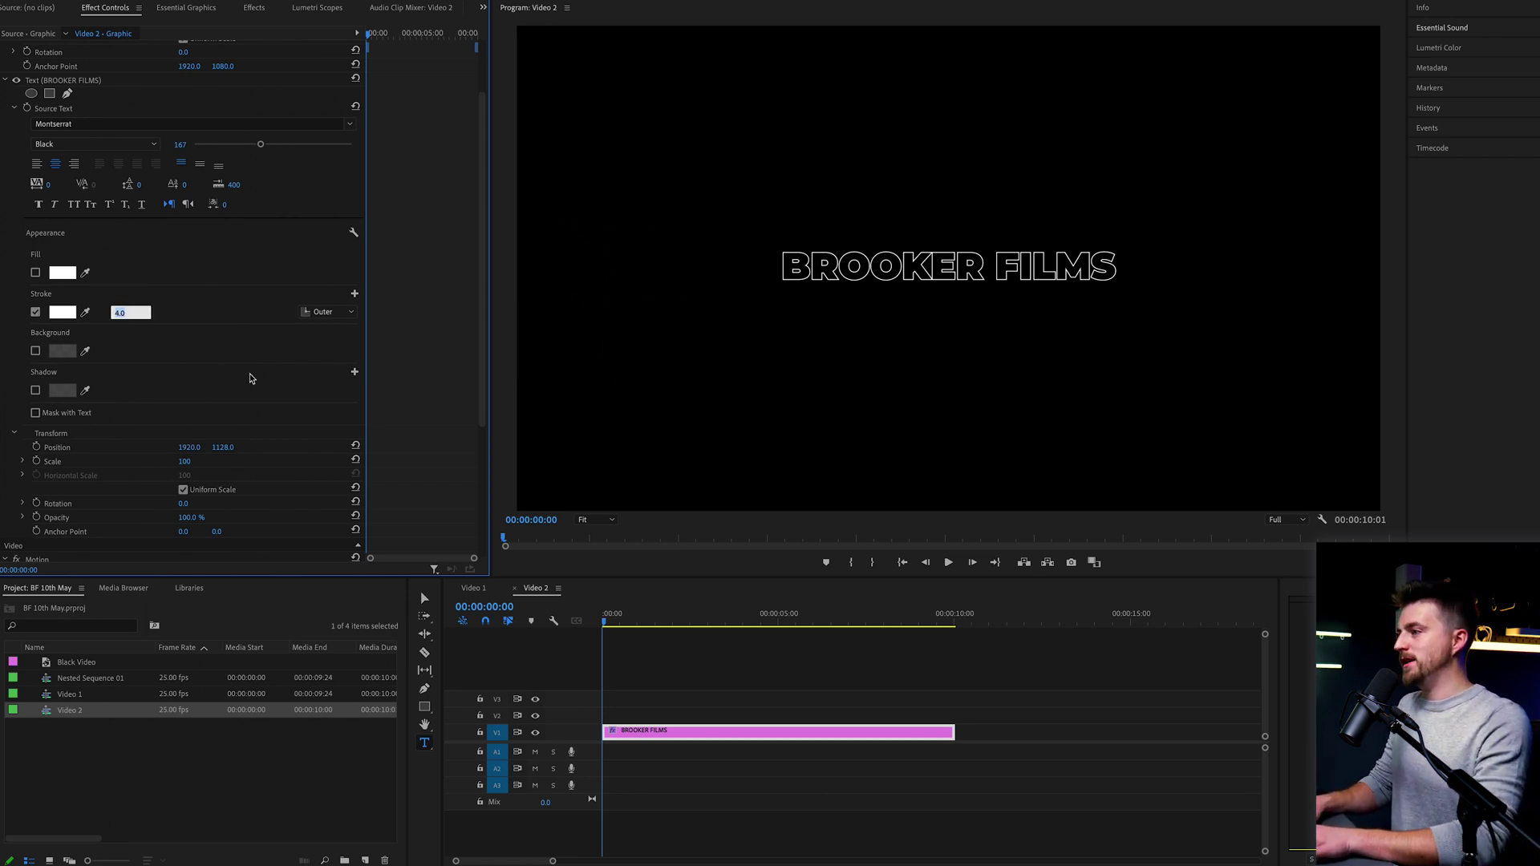
text(10)
key(Return)
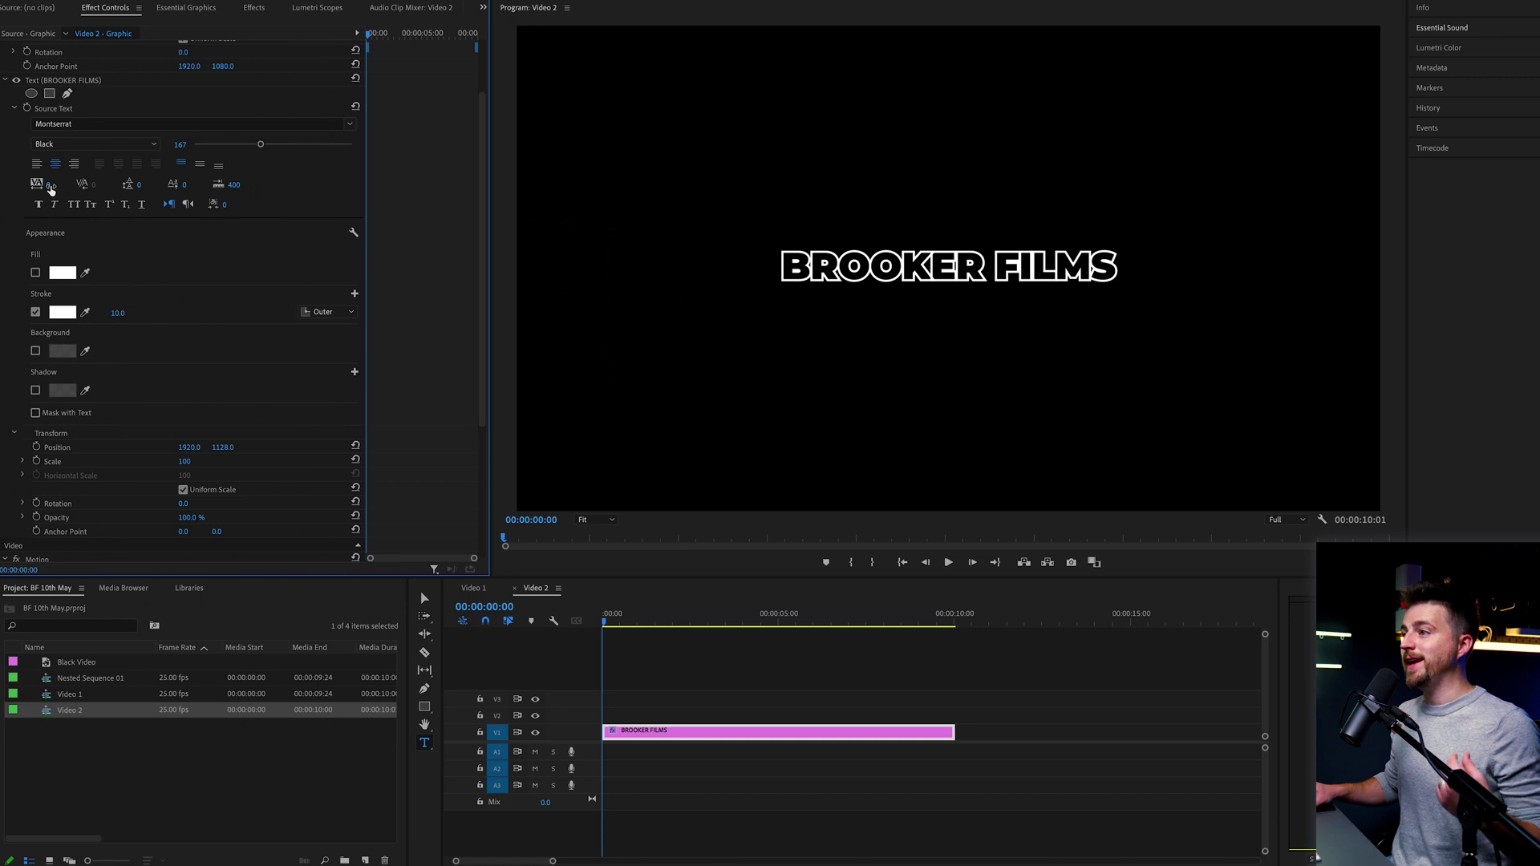
Widen the title's tracking to 171 and set its stroke width to 5
drag(50, 189, 188, 189)
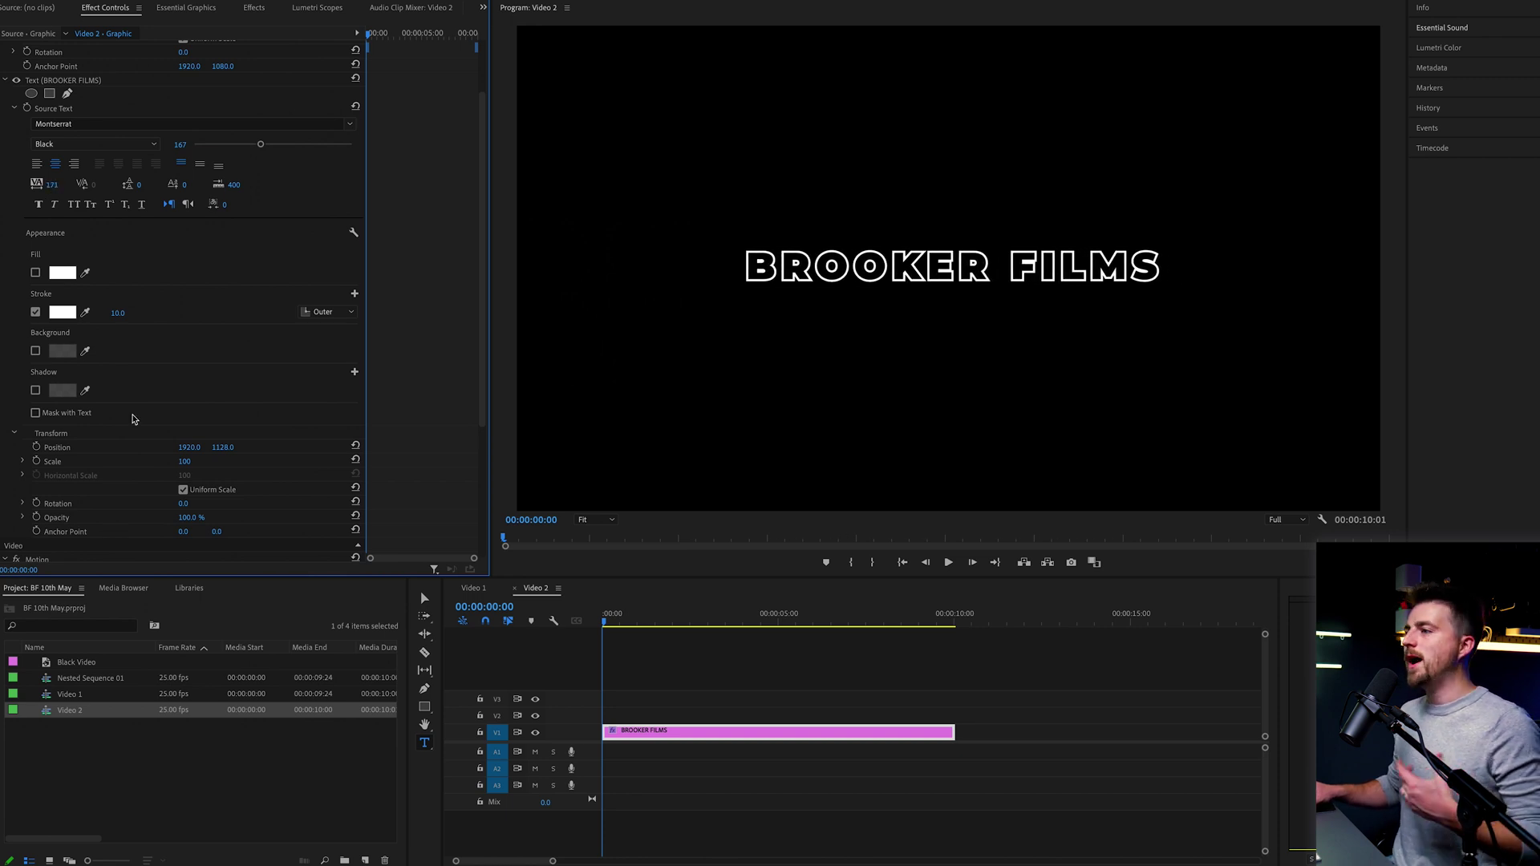
click(122, 315)
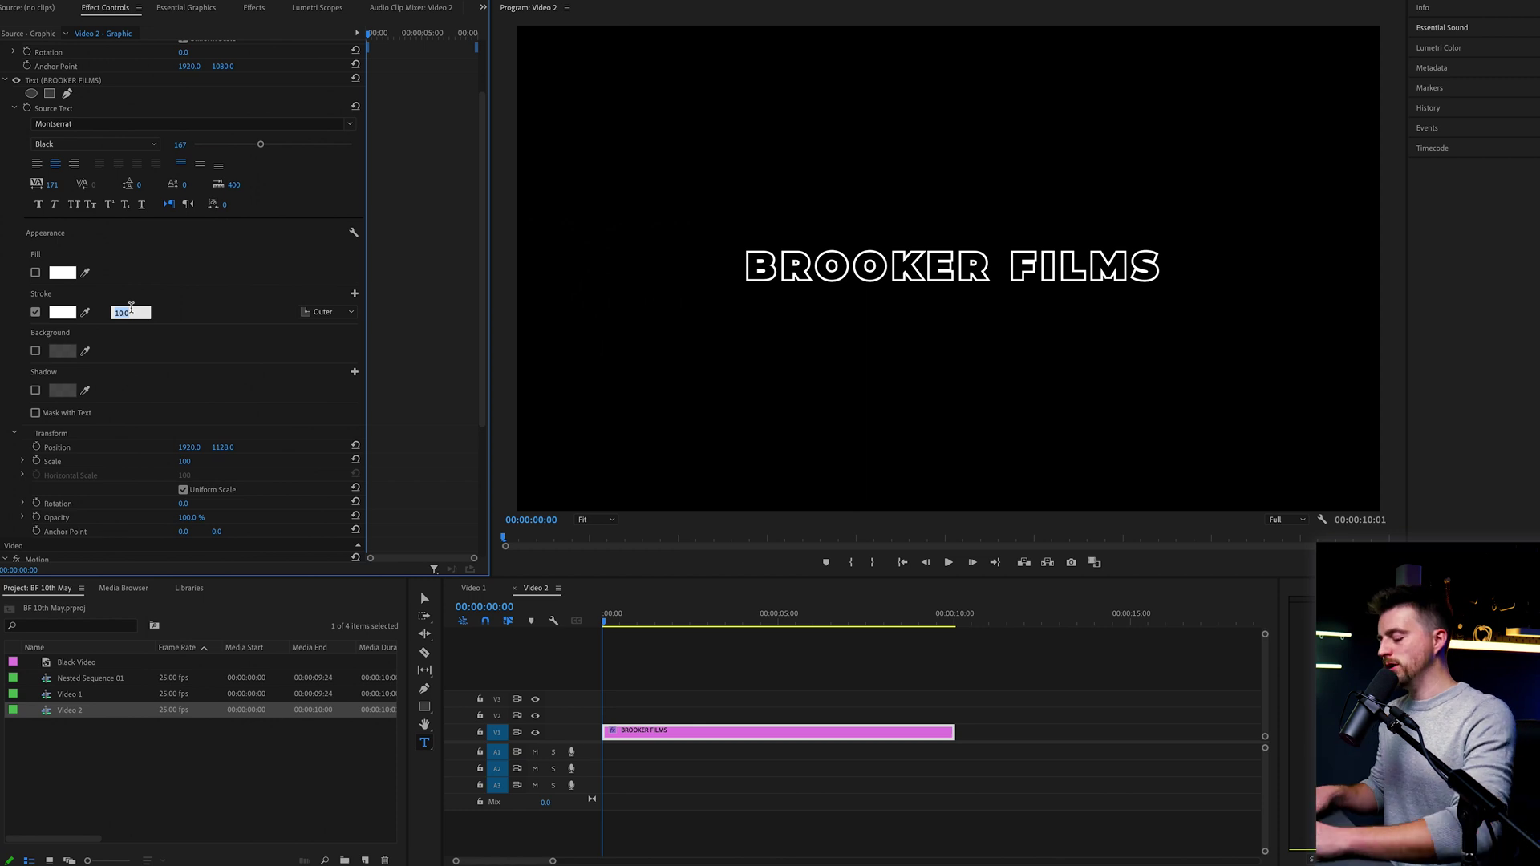
text(5)
key(Return)
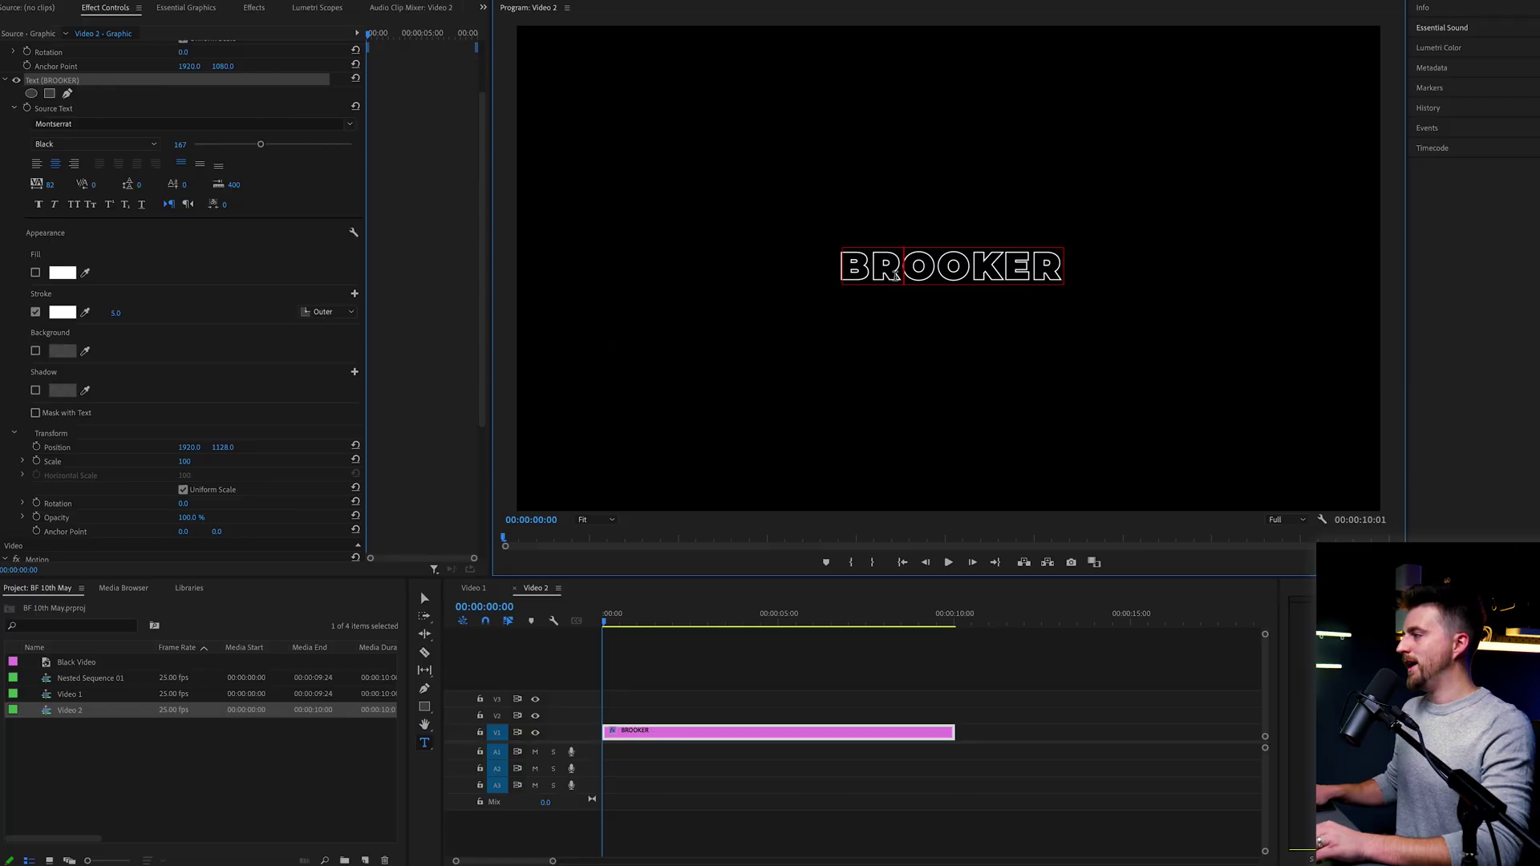
Replace the title text with the single letter B and stack copies of the clip on tracks V1 to V7
key(ctrl+a)
text(b)
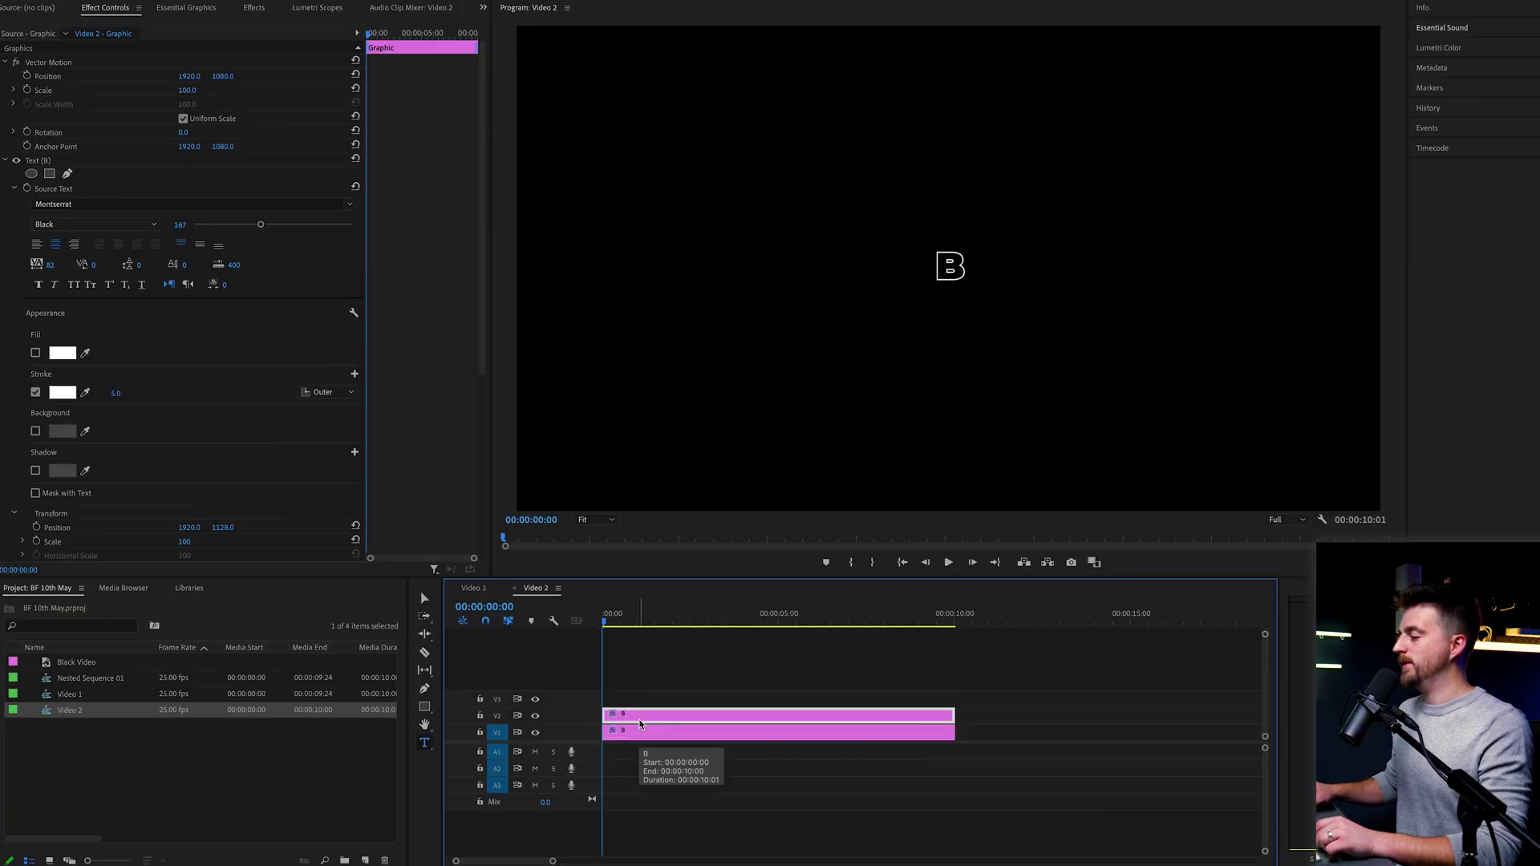
drag(641, 721, 640, 683)
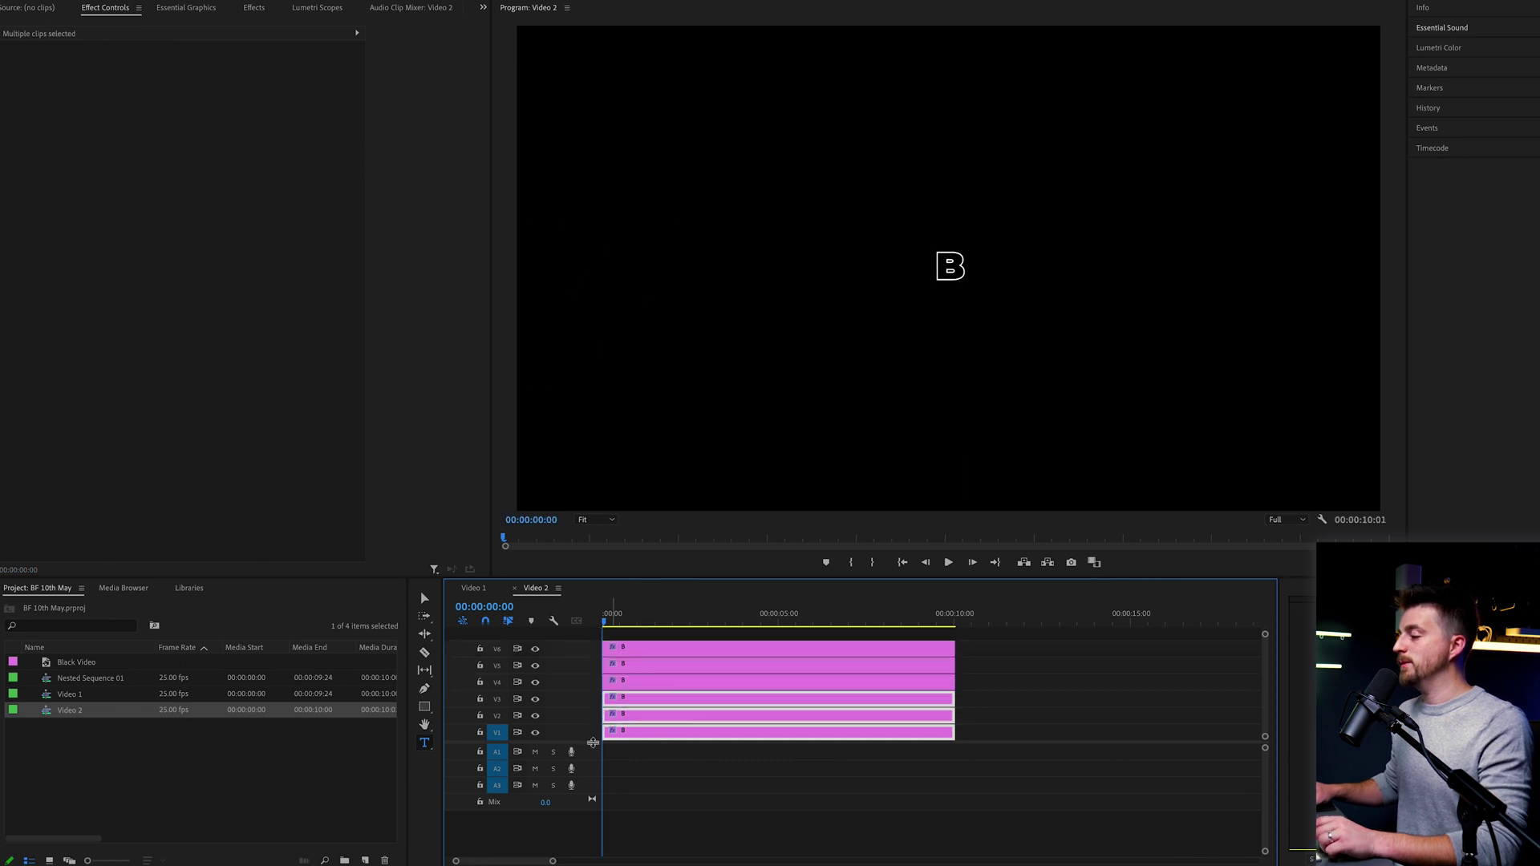
drag(592, 742, 593, 780)
drag(671, 687, 649, 670)
Open the list of text graphics in the sequence and change the letter on V2 to a capital R
click(642, 751)
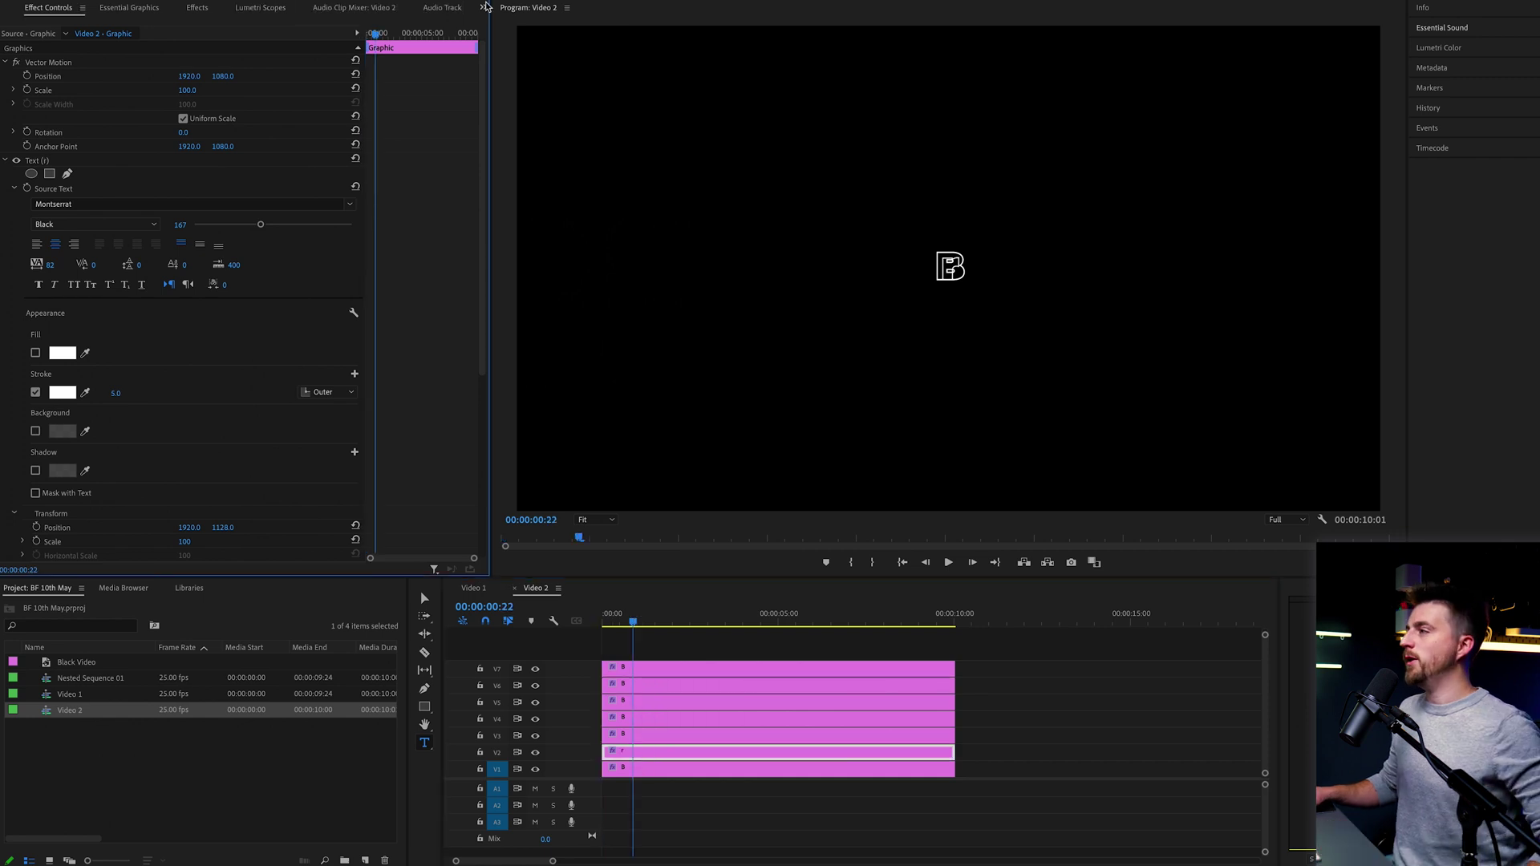
click(485, 8)
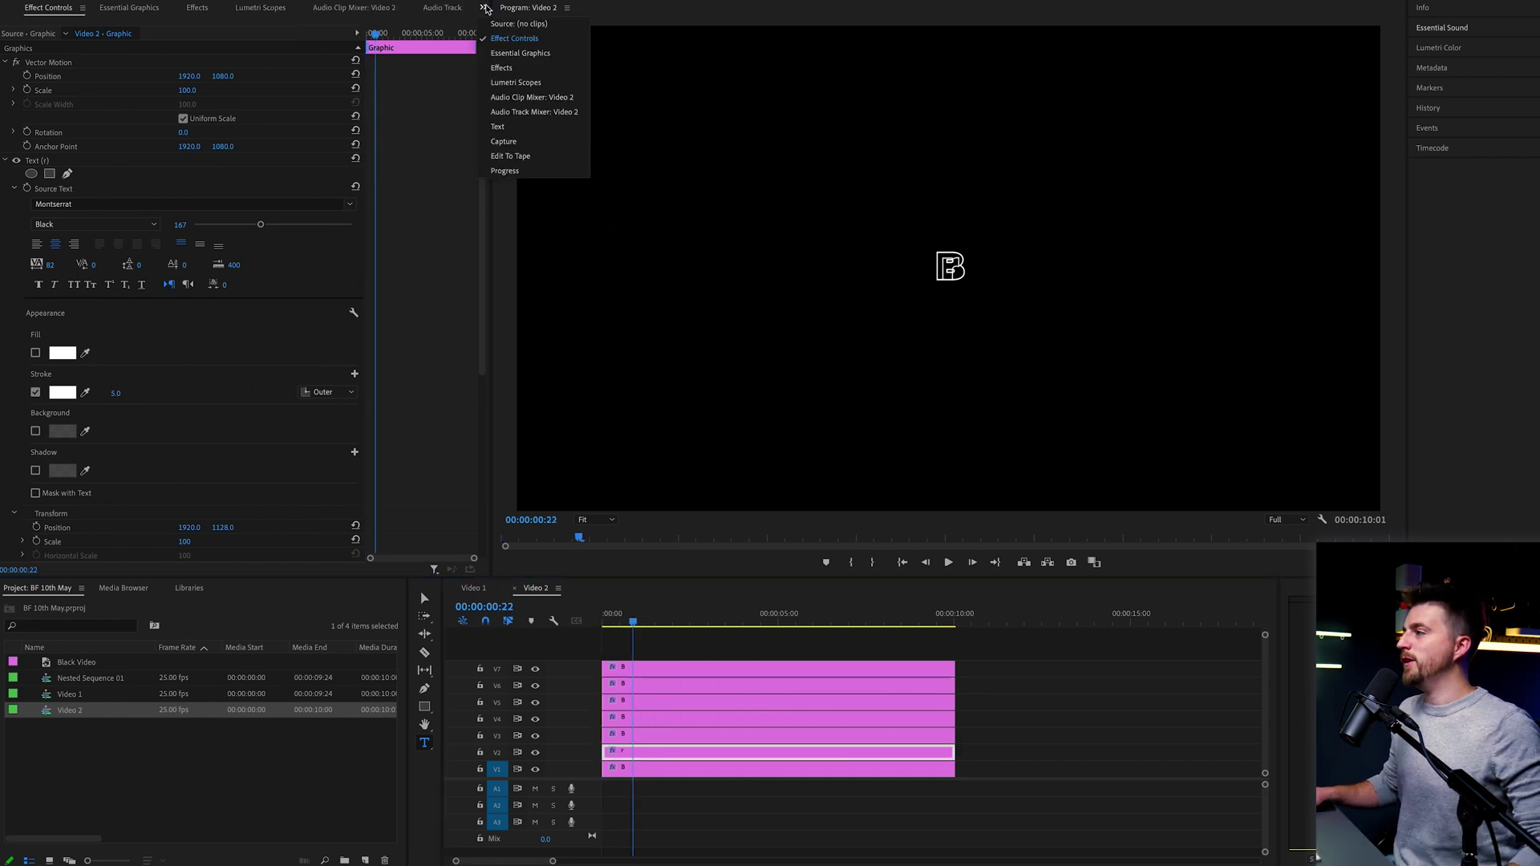
click(498, 128)
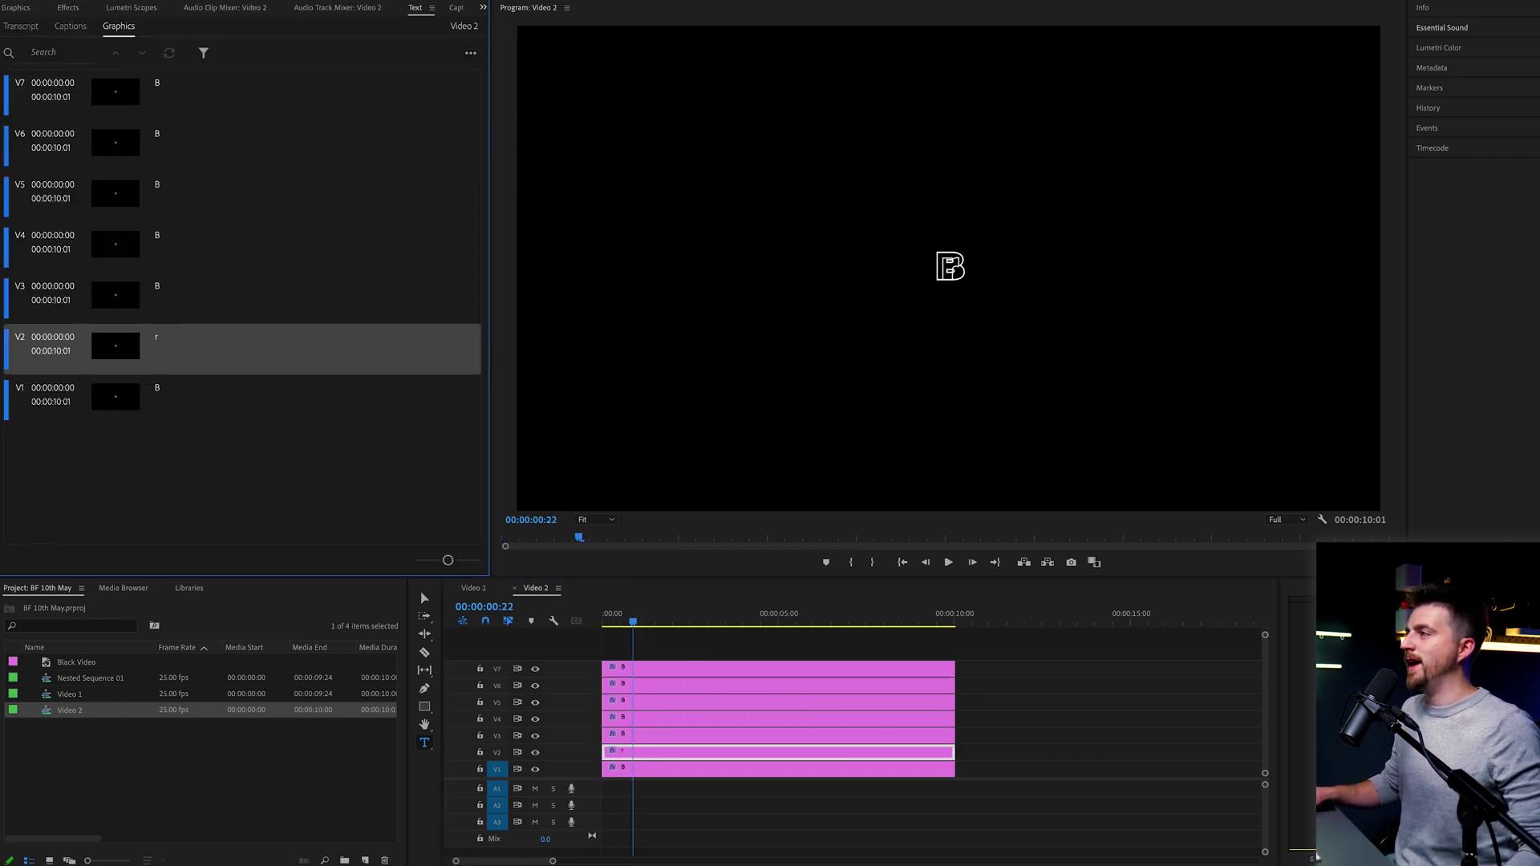
click(421, 0)
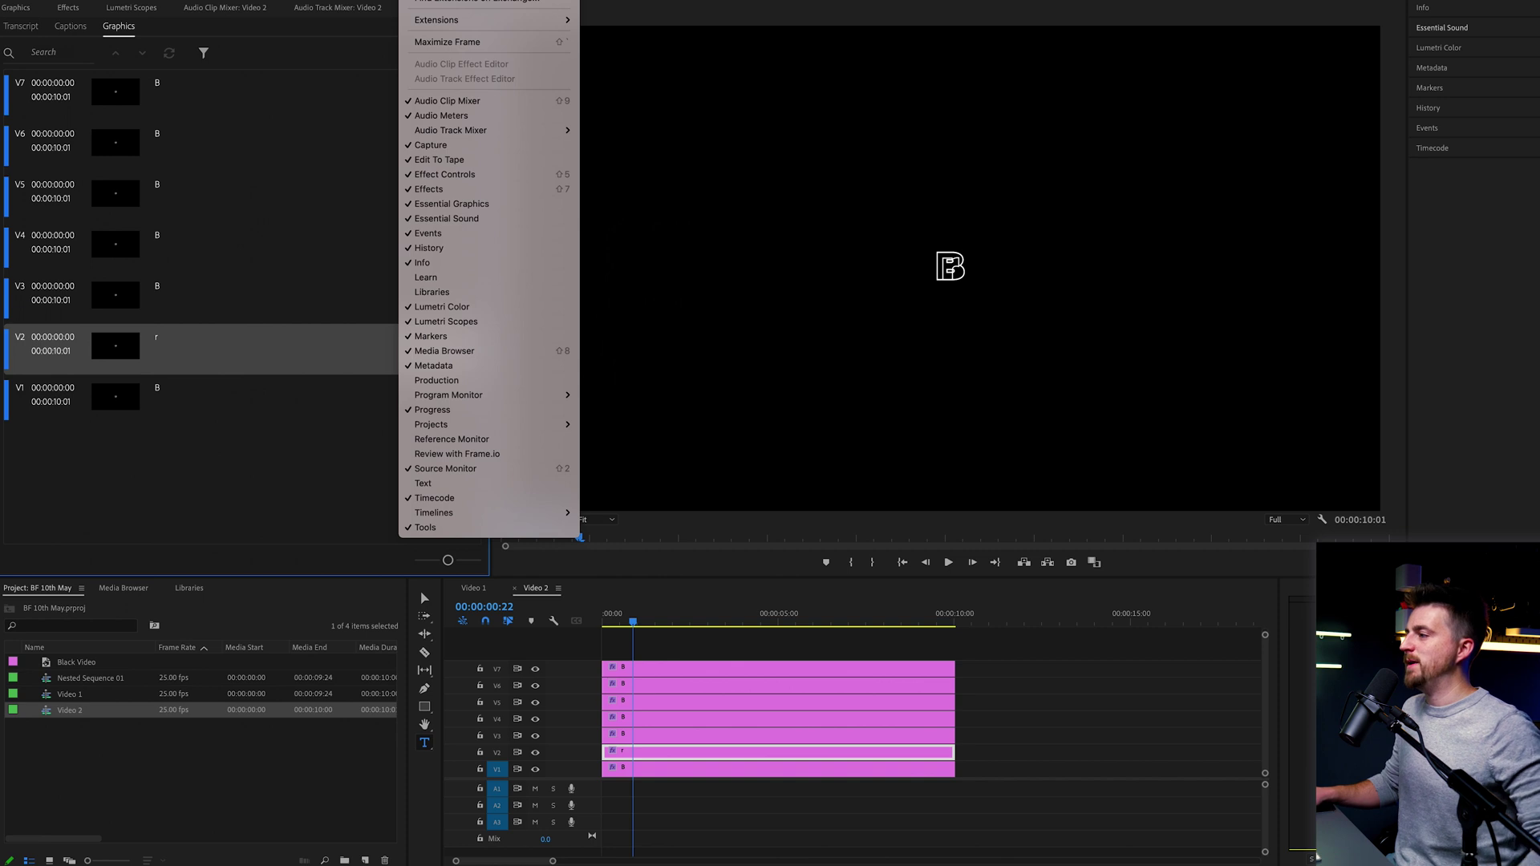
click(442, 484)
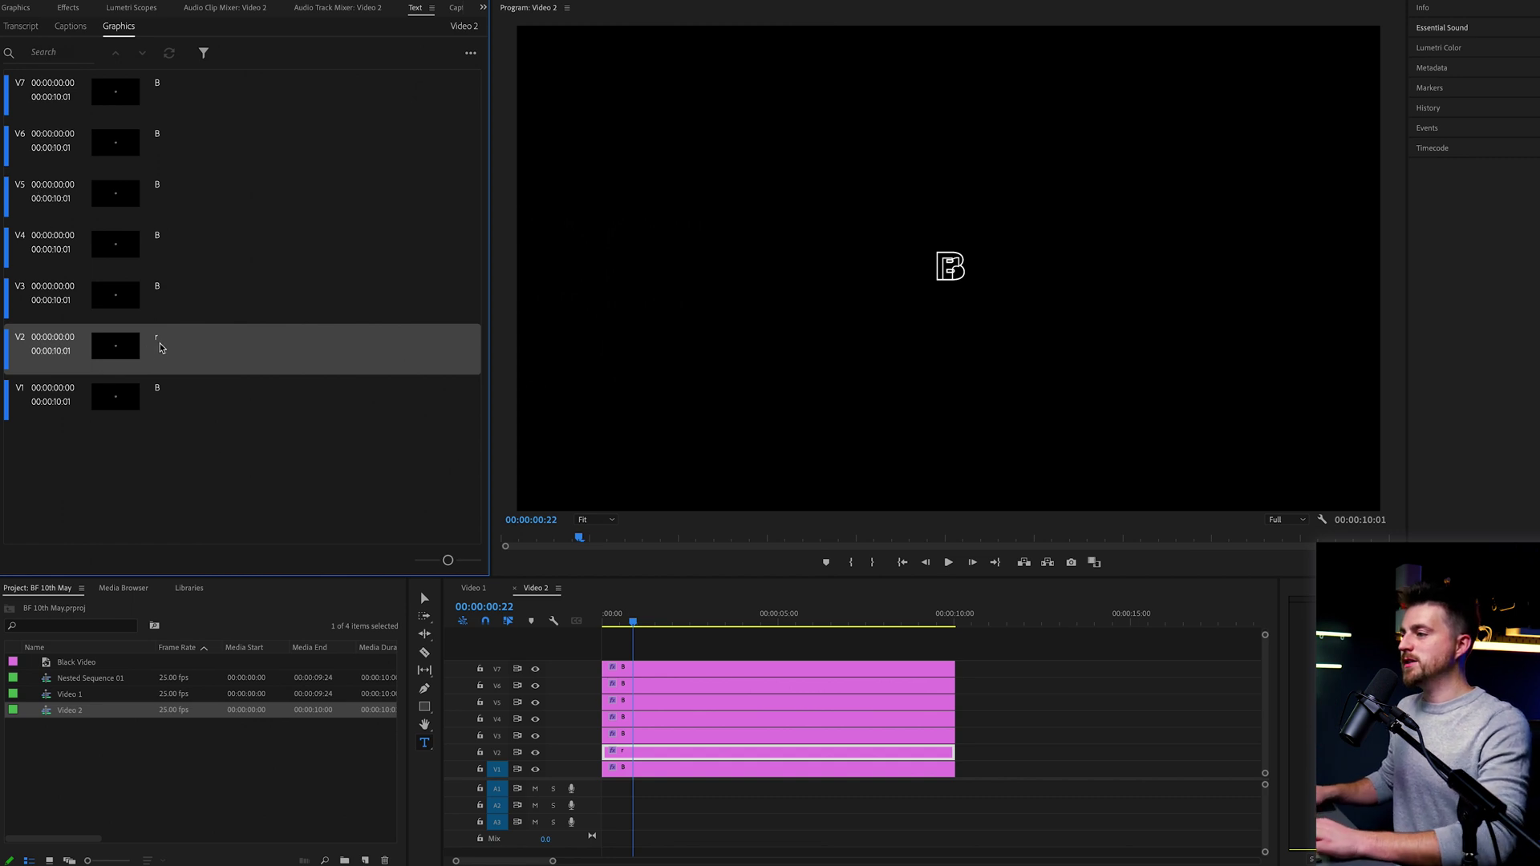
double_click(162, 347)
text(R)
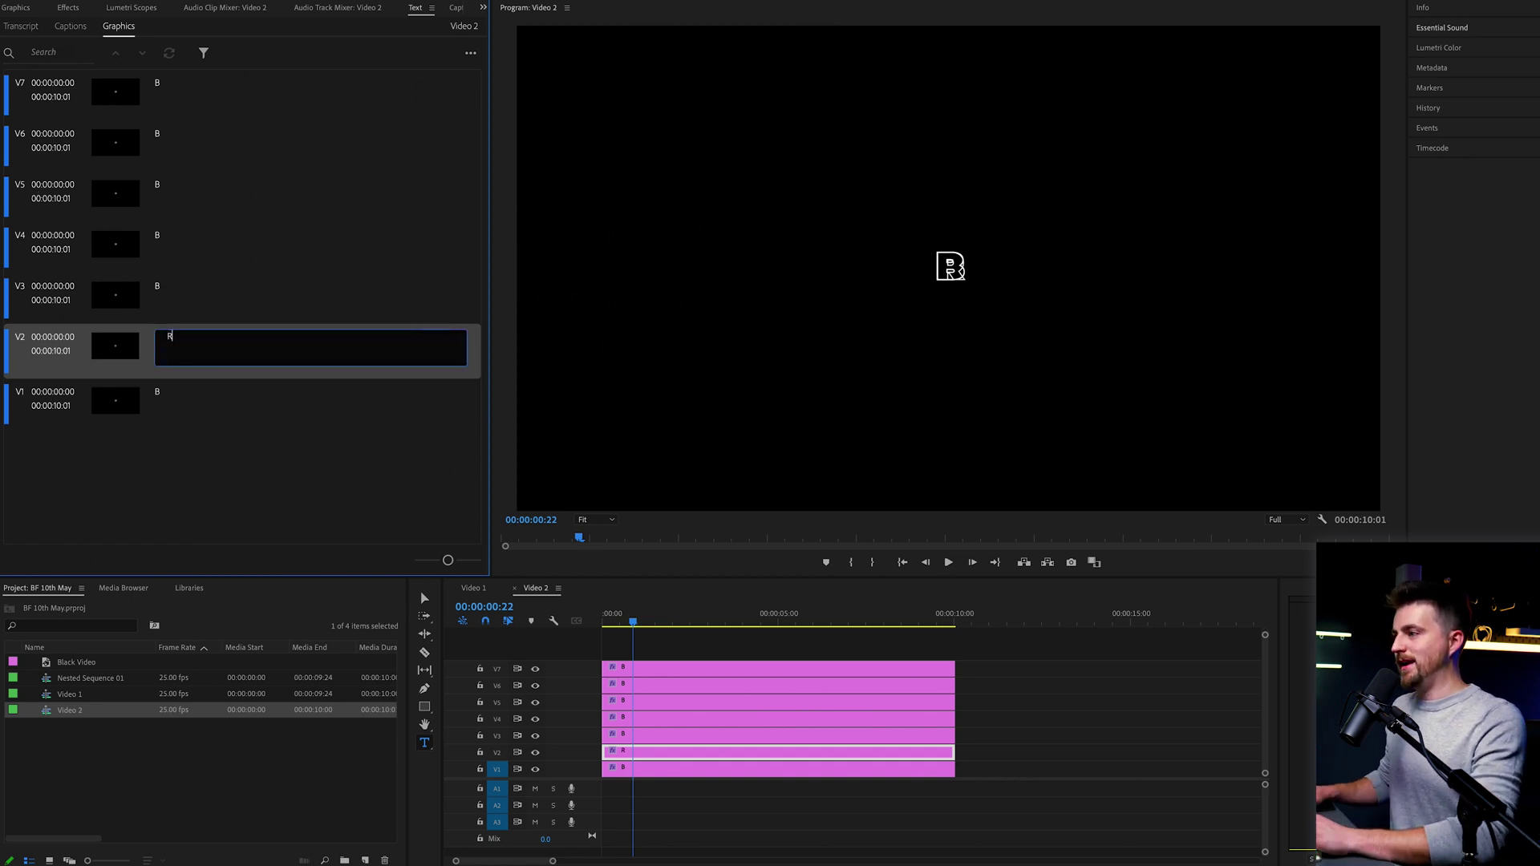
Change the letters of the V3 and V4 text graphics to O
click(167, 261)
double_click(167, 289)
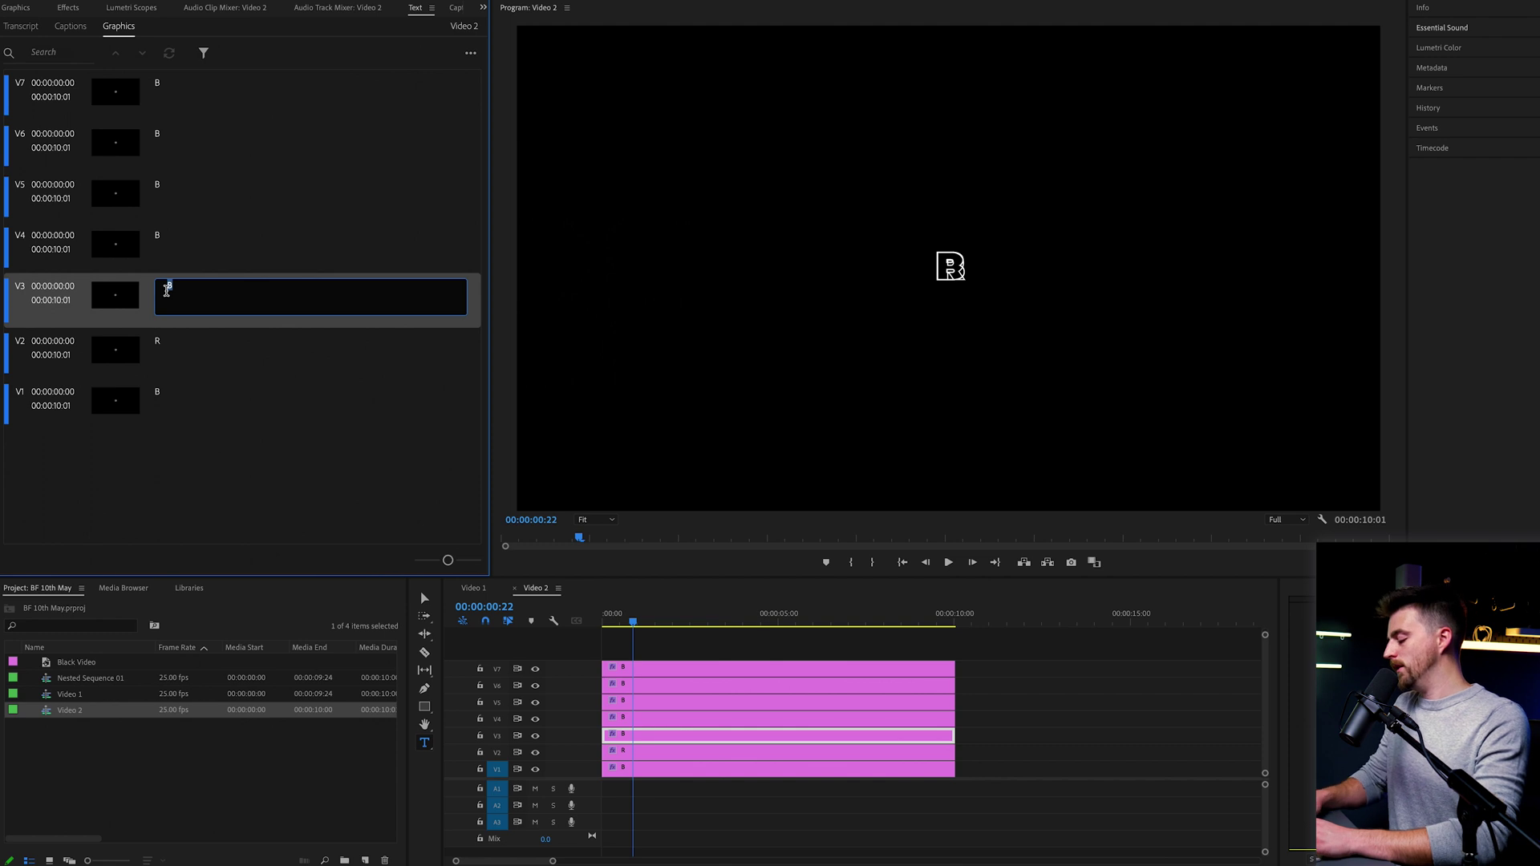
text(OI)
key(BackSpace)
double_click(178, 235)
text(O)
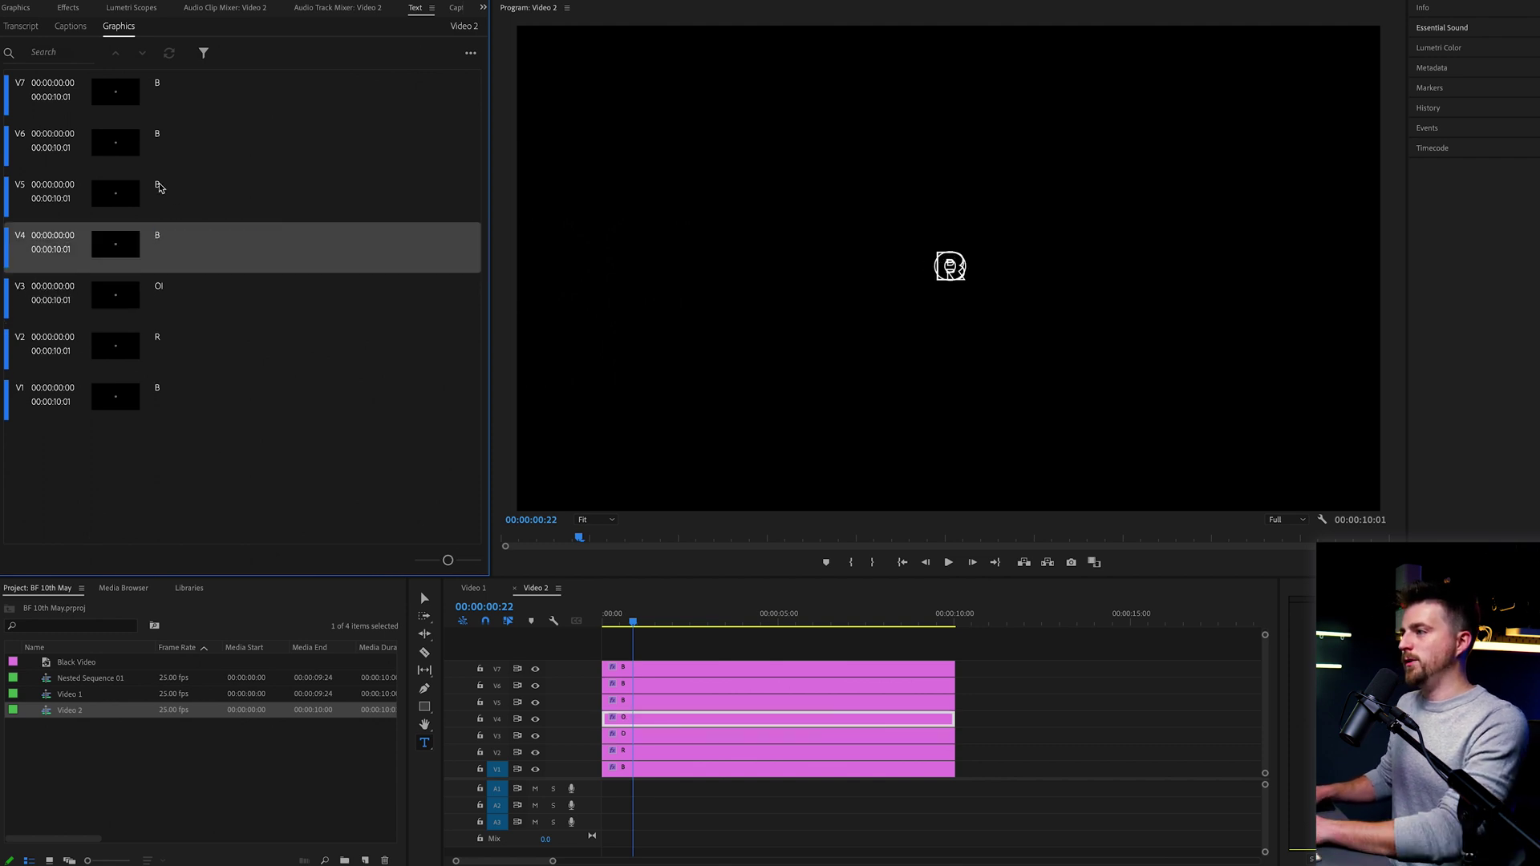
Change the letters of the V5, V6 and V7 text graphics to K, E and R
double_click(161, 186)
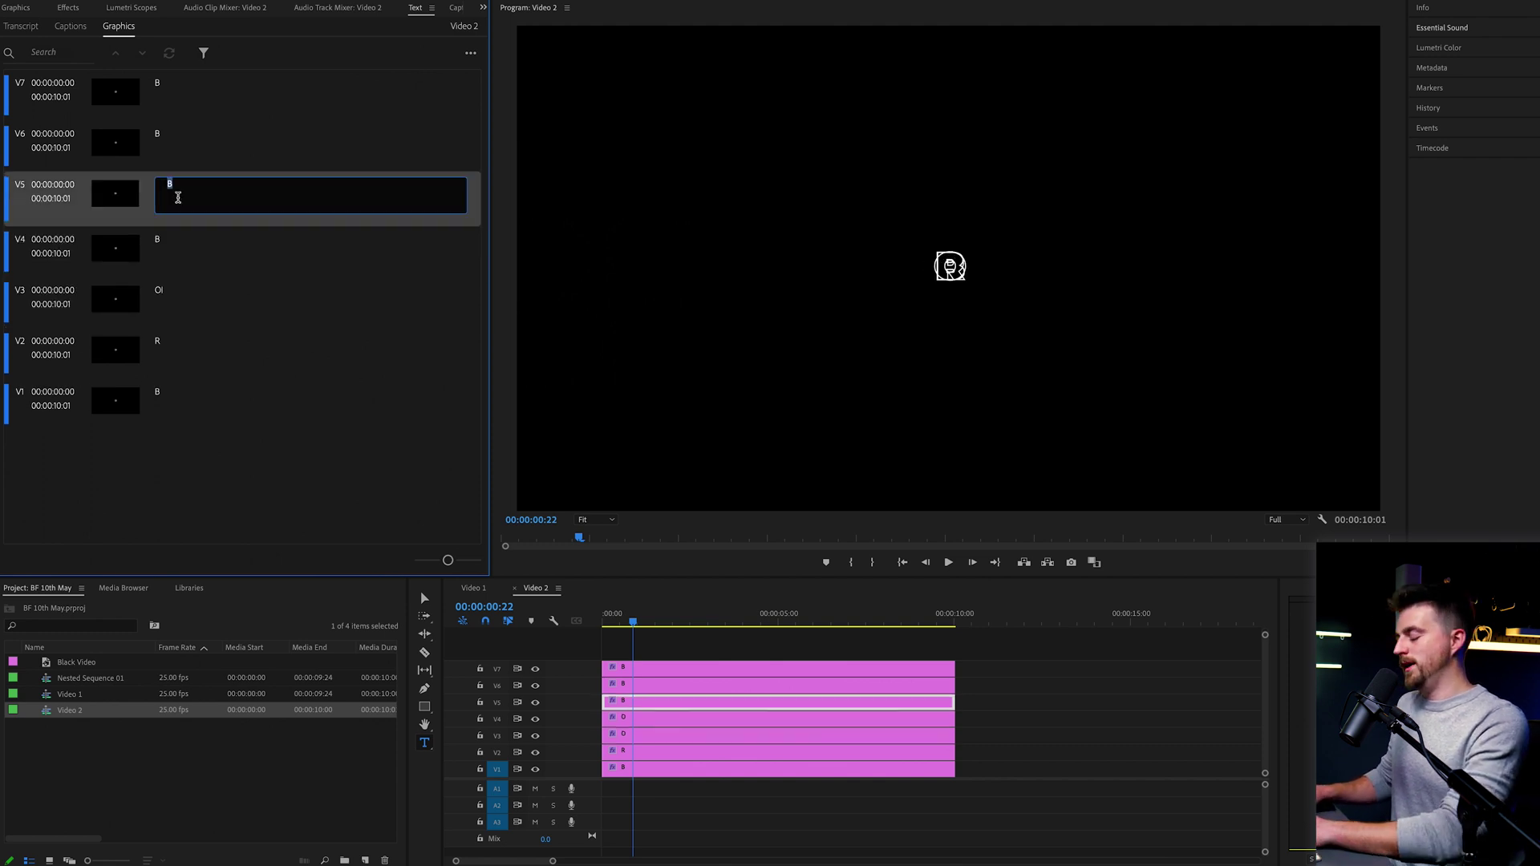
text(K)
double_click(158, 142)
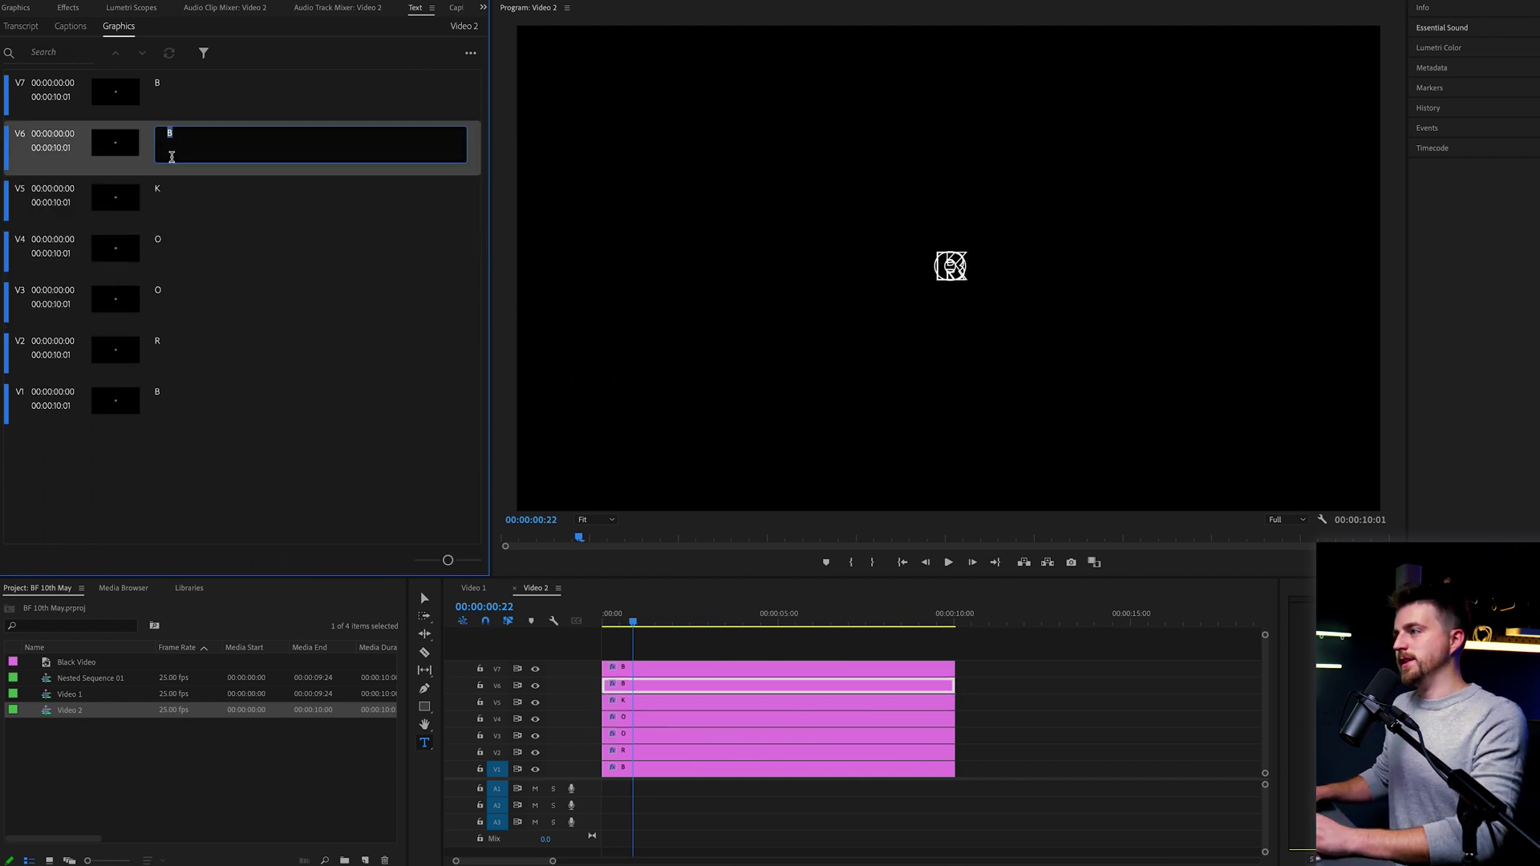
text(E)
double_click(165, 87)
text(R)
click(240, 483)
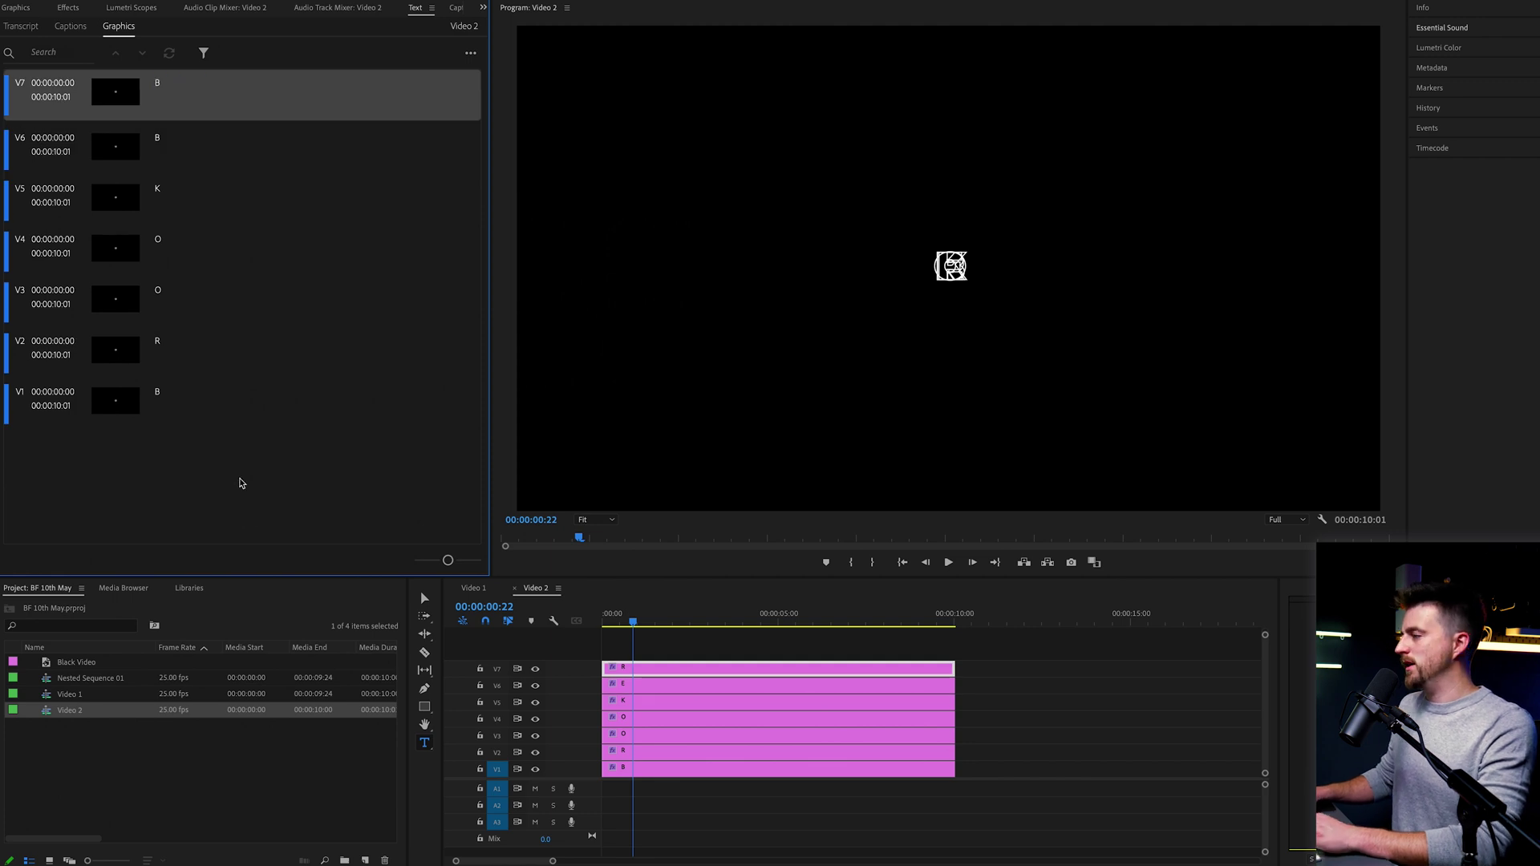
Move the B on V1 away from the stacked letters by setting its horizontal motion position to 1143
drag(638, 614, 671, 612)
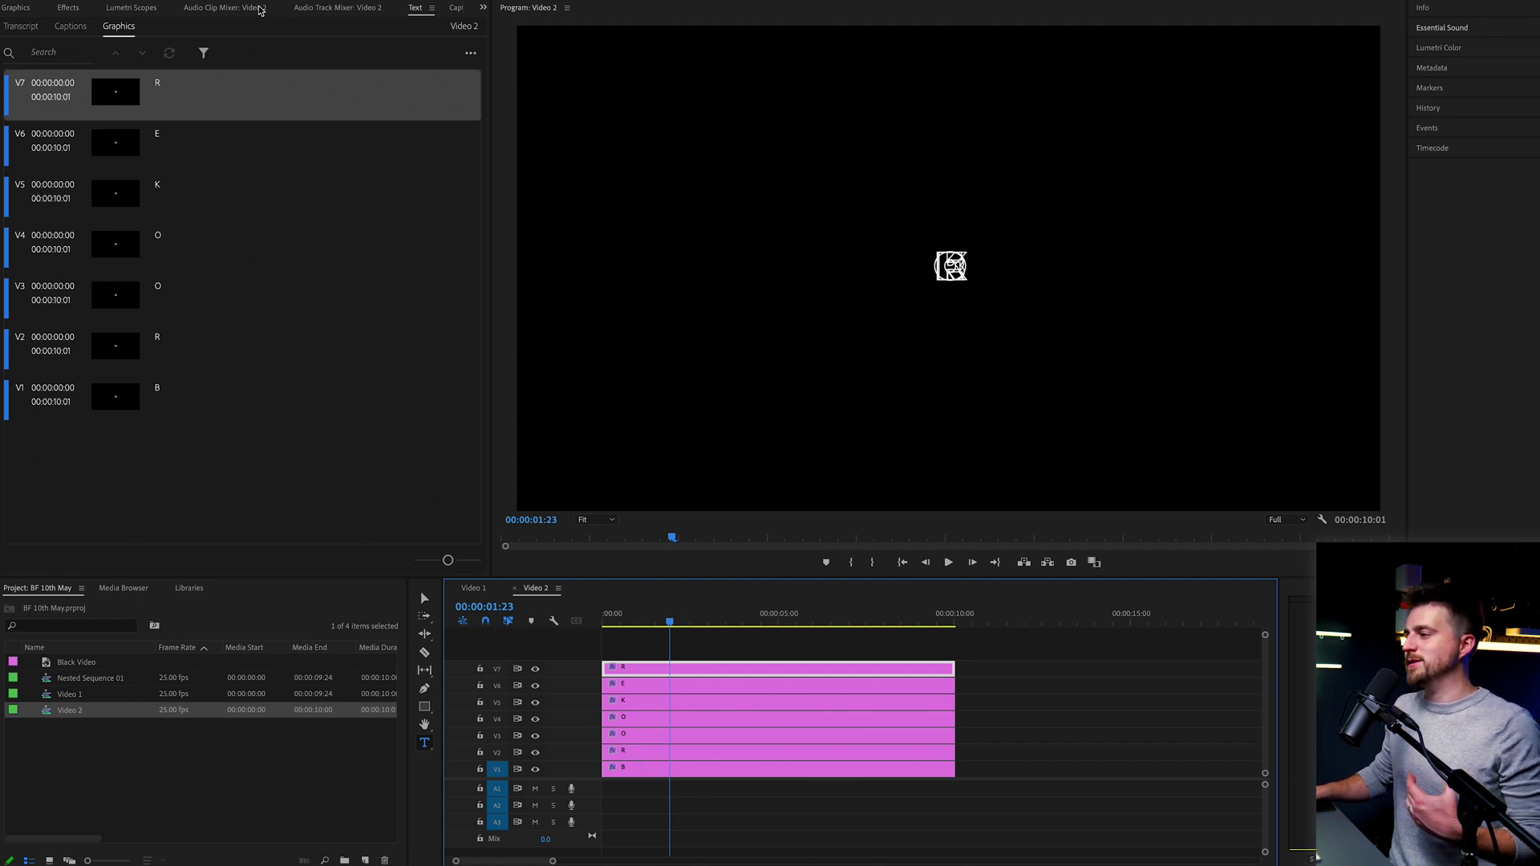
click(654, 767)
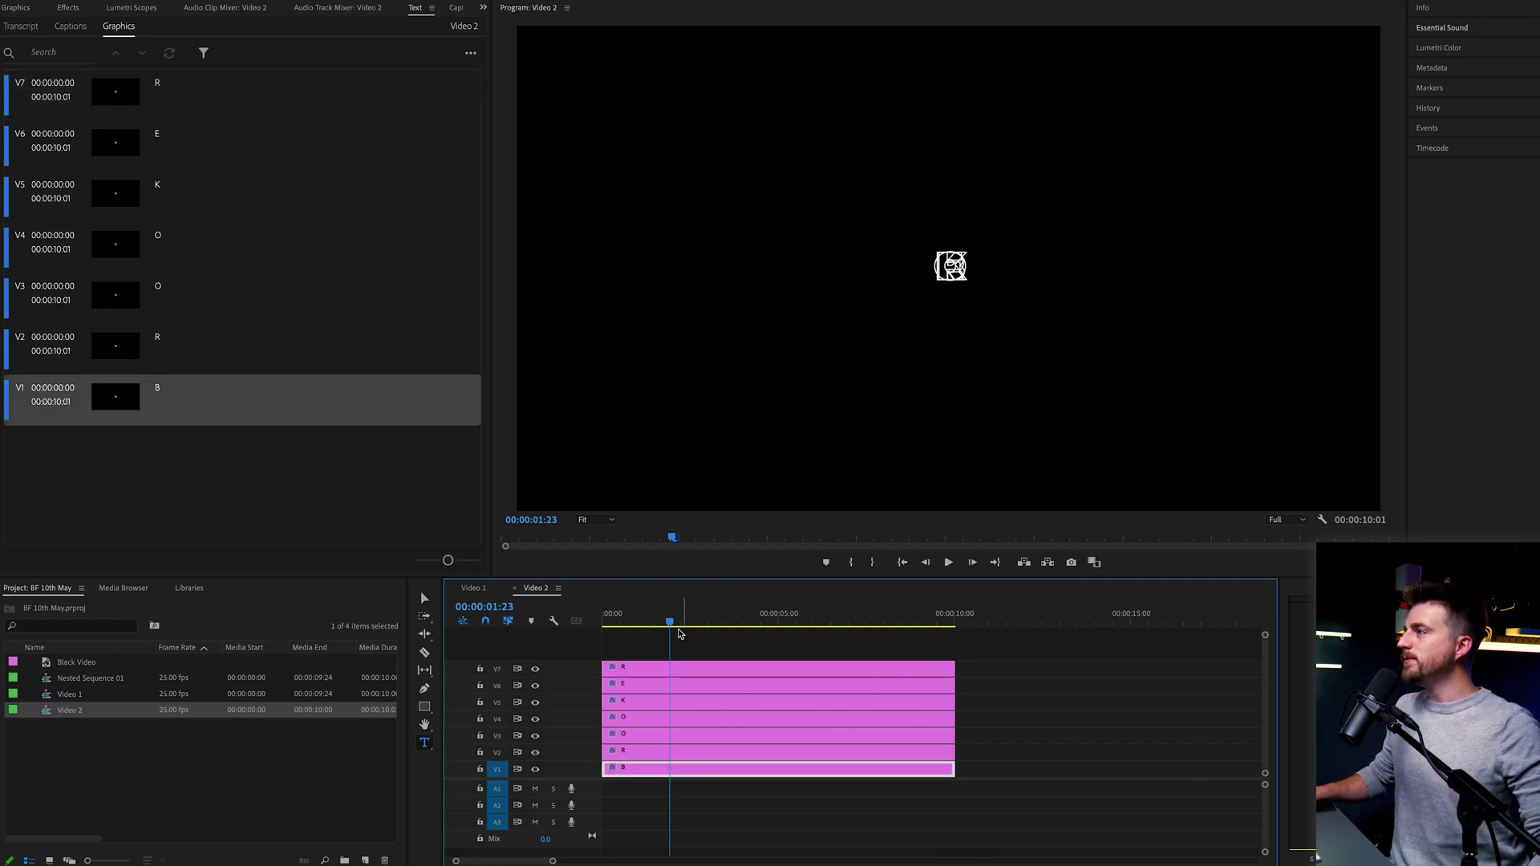
click(484, 8)
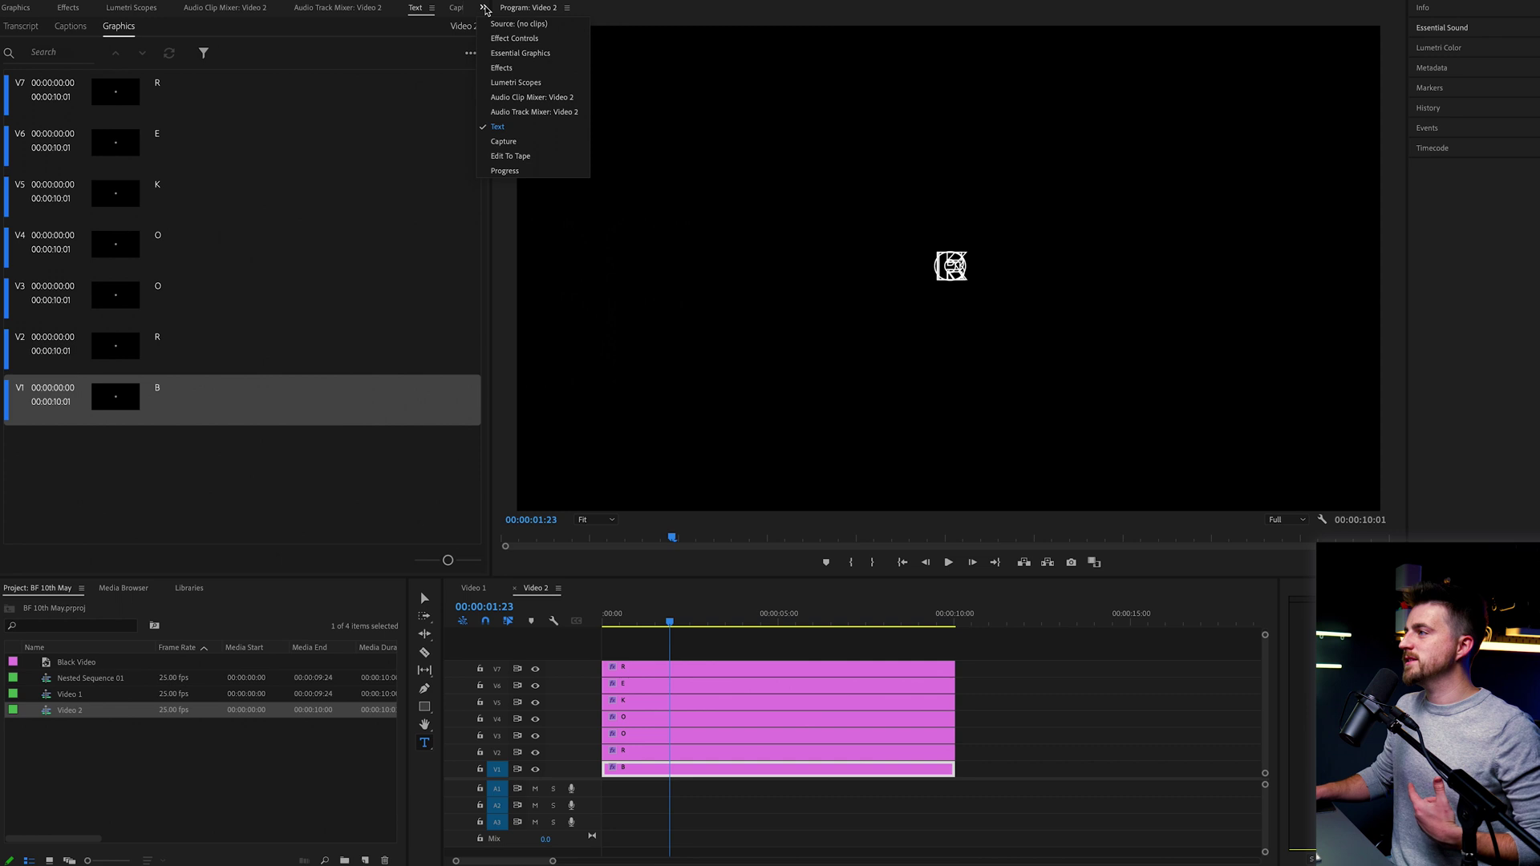
click(526, 40)
scroll(394, 193, down, 5)
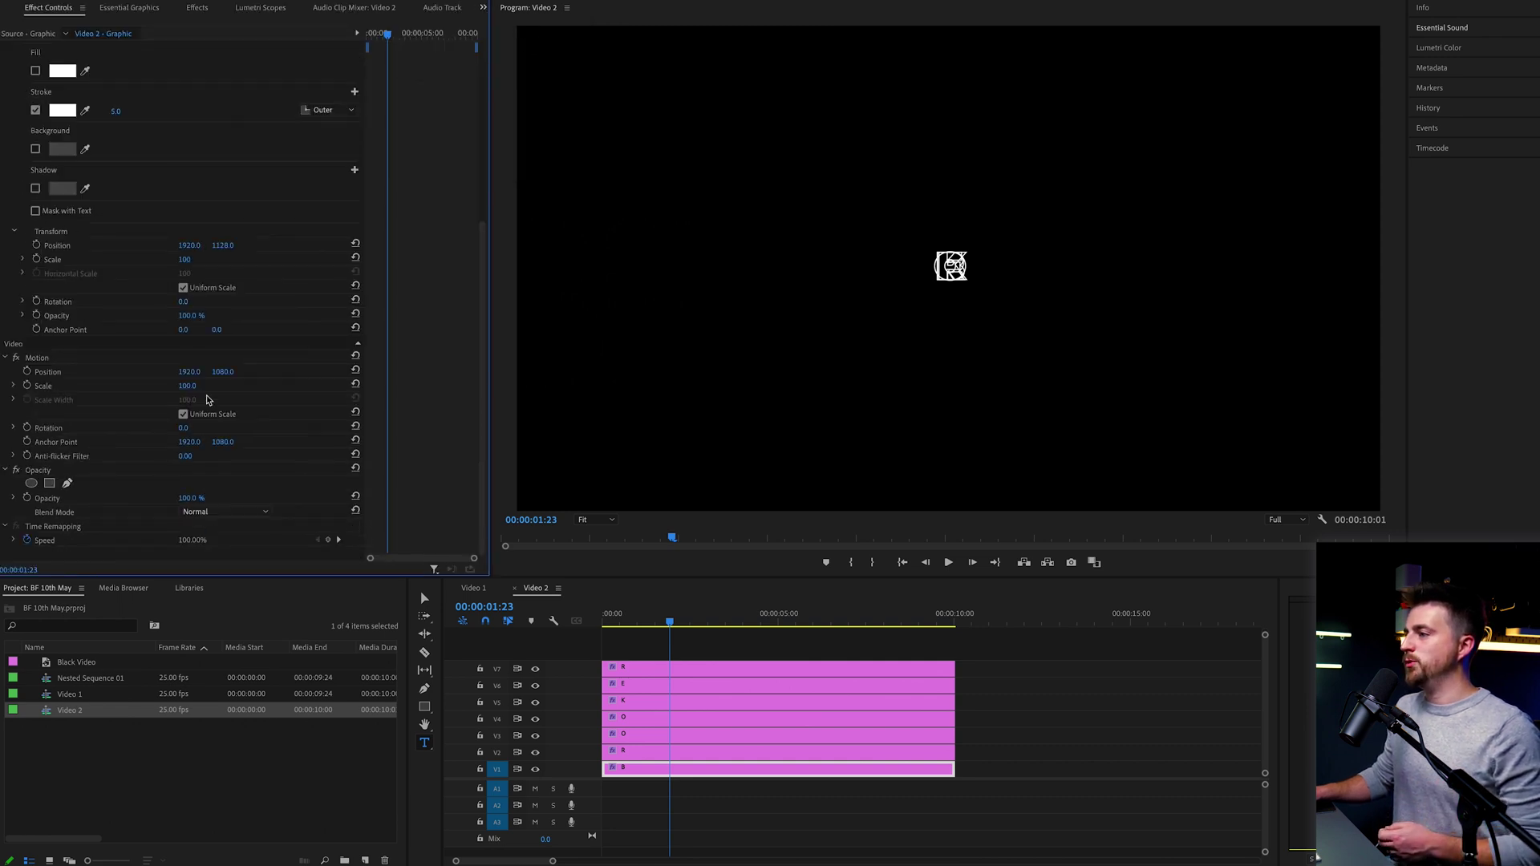
drag(198, 379, 24, 379)
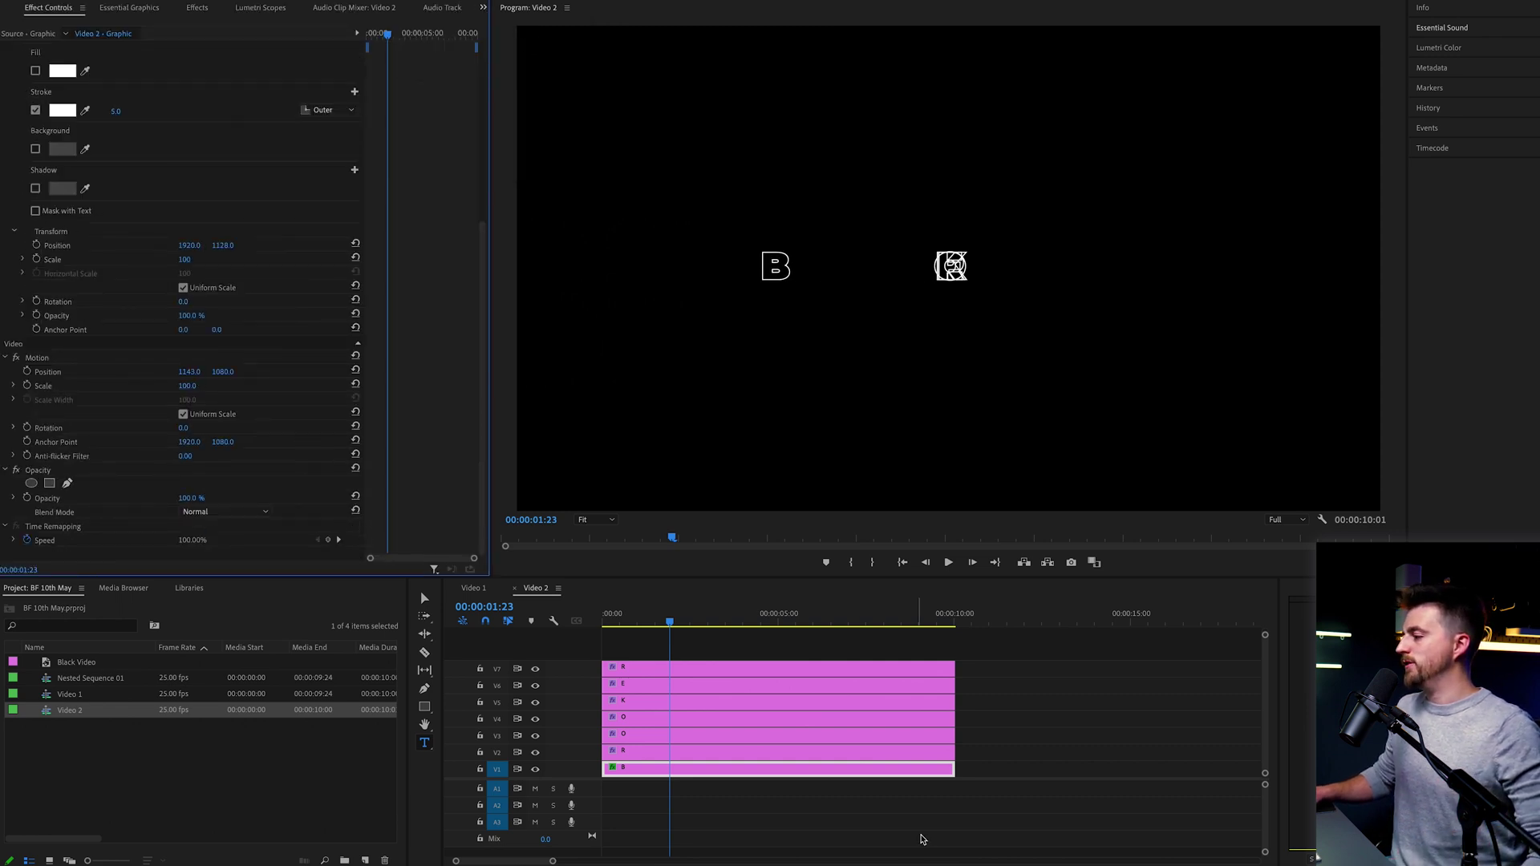
Space the letters beside the B by moving the R on V2 to horizontal position 1350 and the O on V3 just after it
click(624, 756)
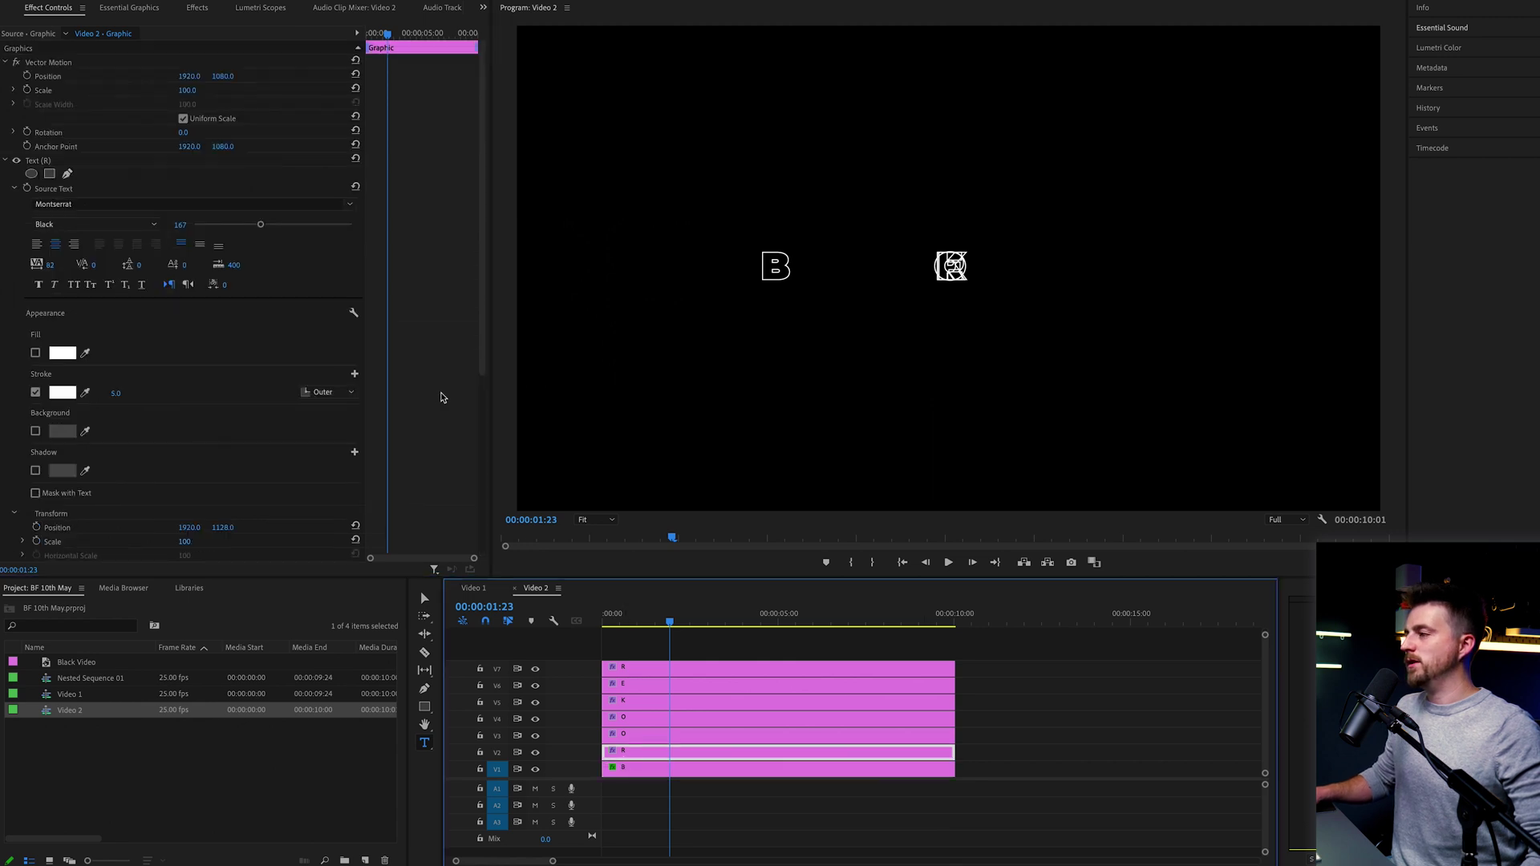
scroll(441, 397, down, 5)
drag(192, 373, 84, 373)
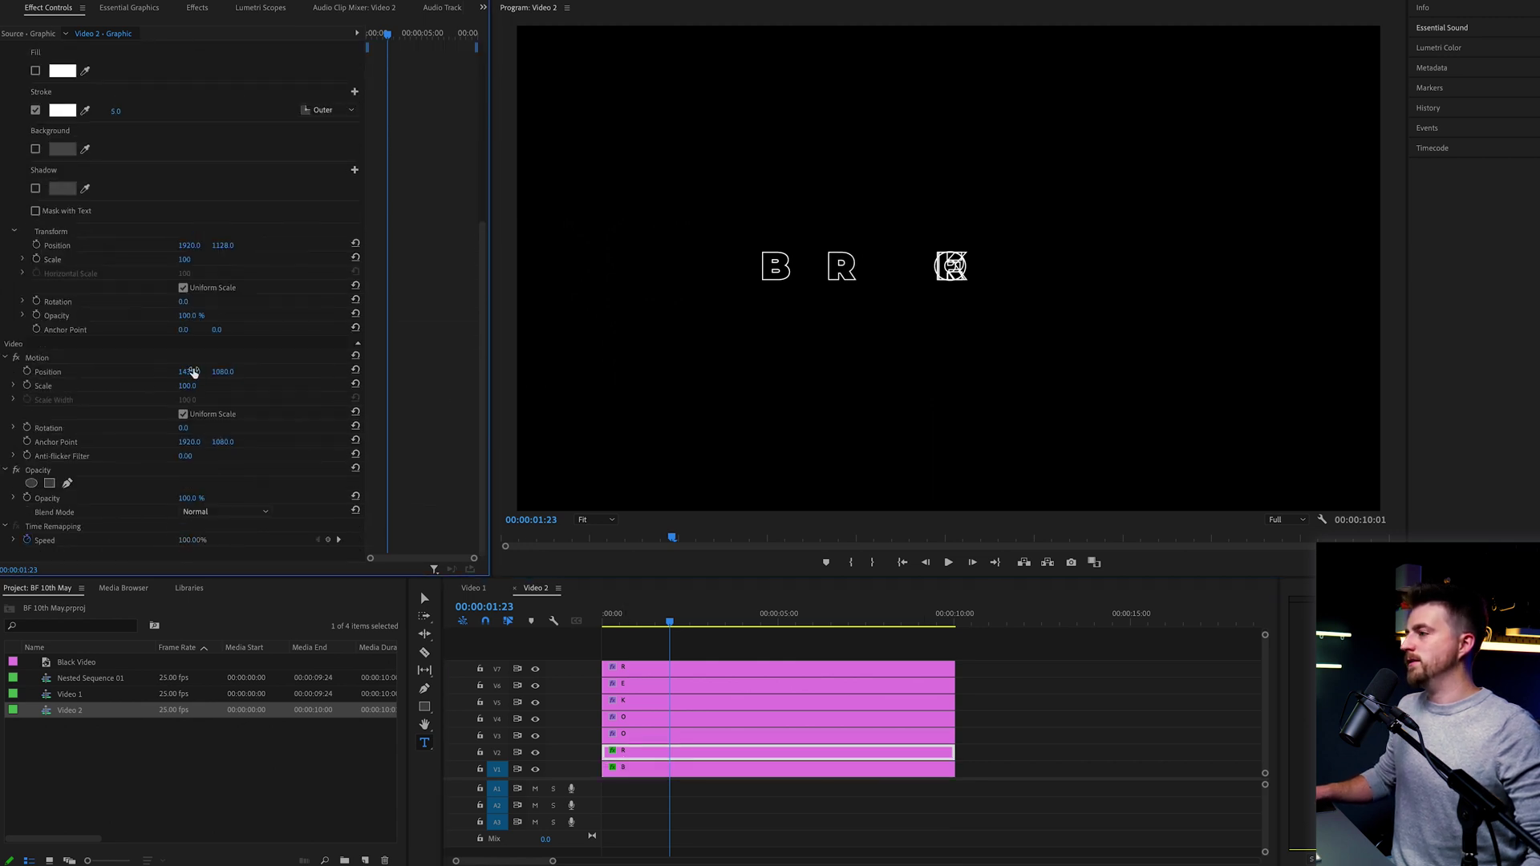
drag(194, 371, 175, 371)
click(683, 736)
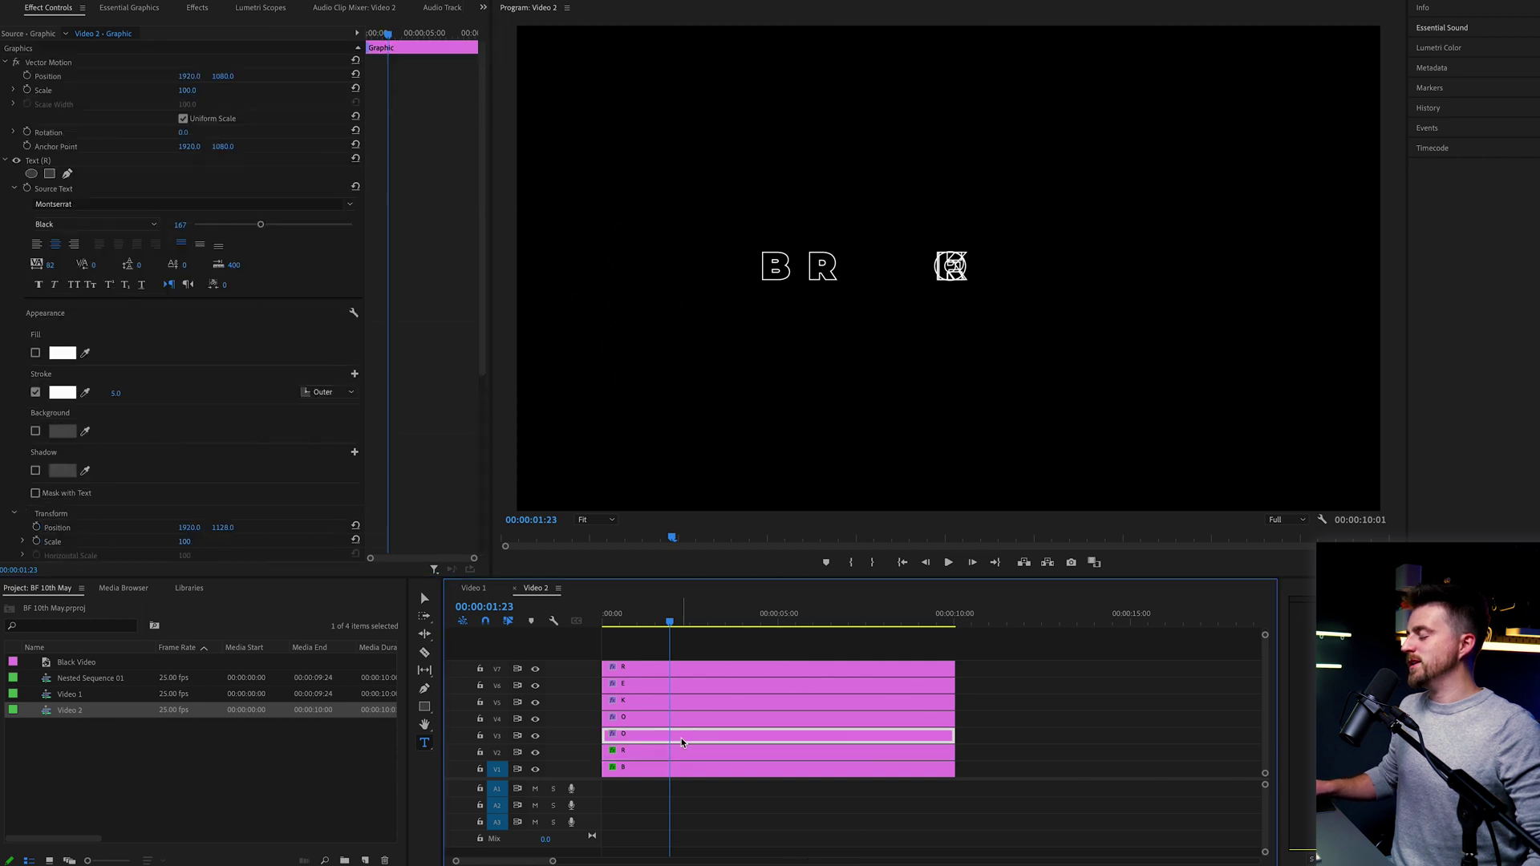
scroll(374, 427, down, 5)
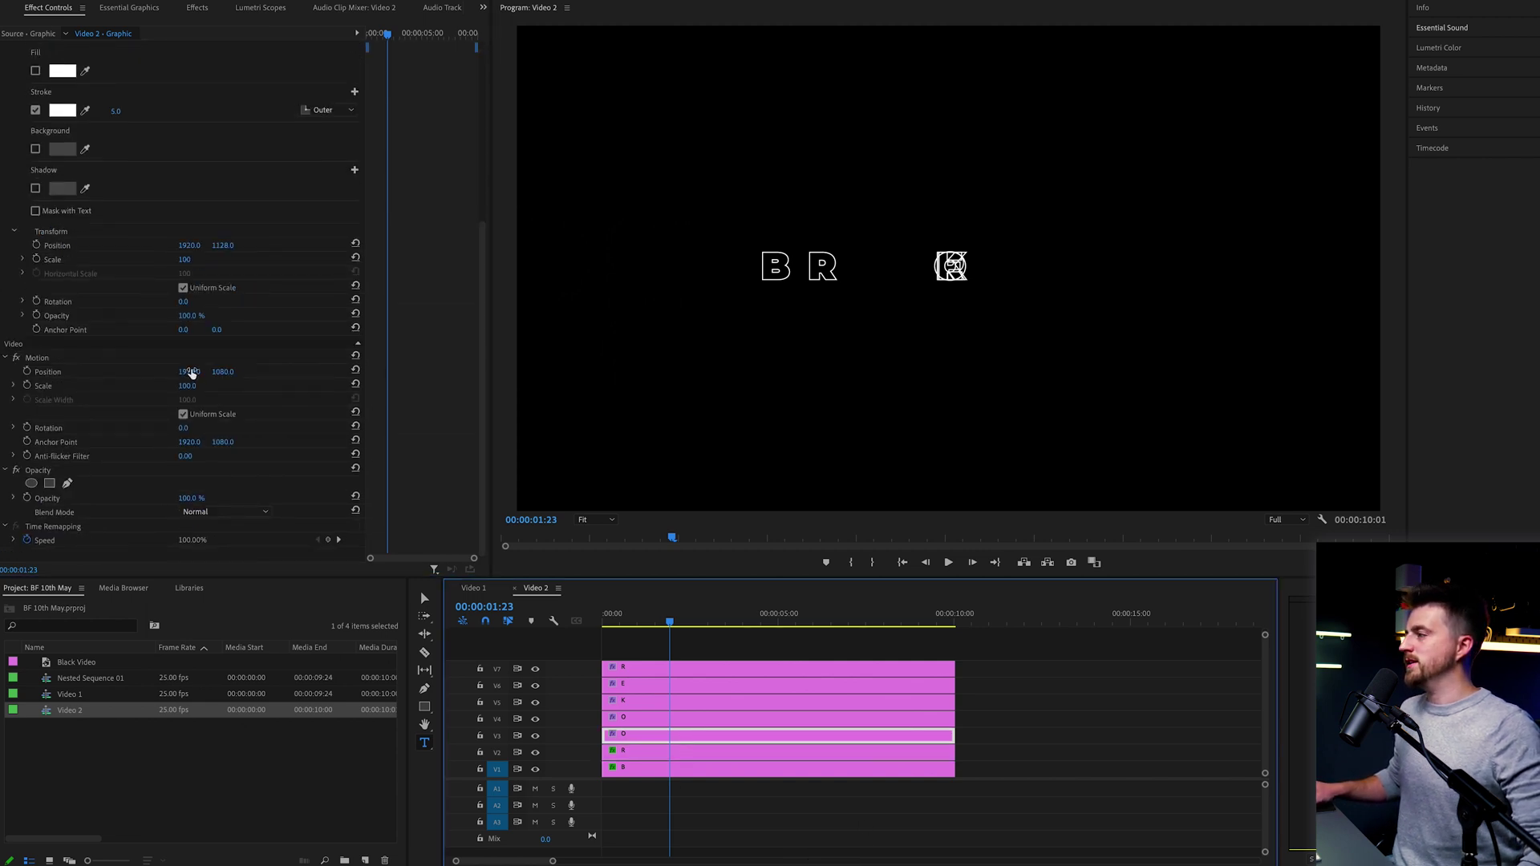
drag(191, 373, 109, 373)
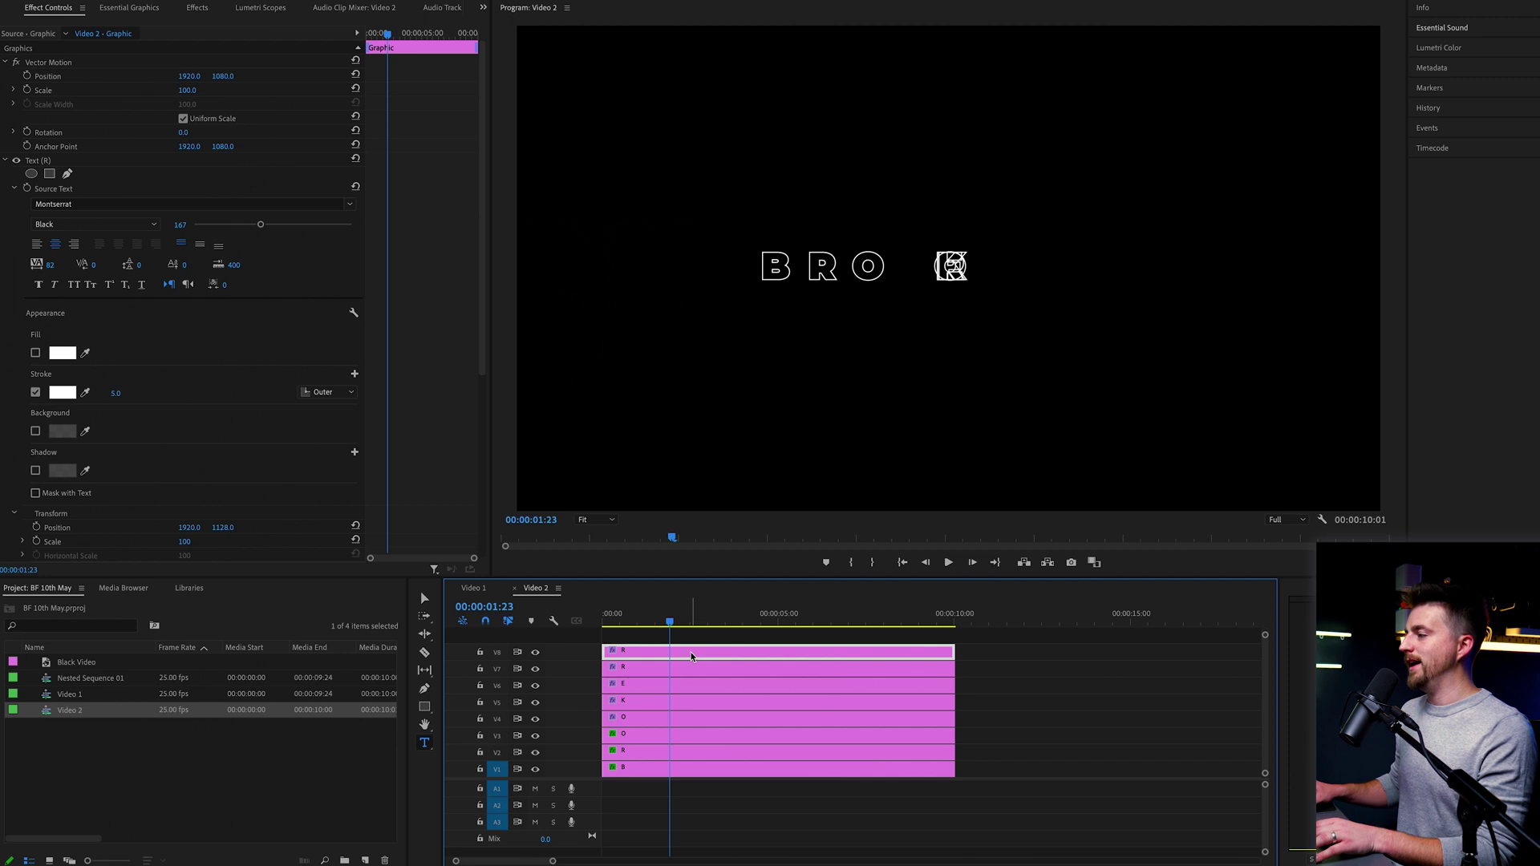
Extend the text of the B graphic on V8 to read BROOKER
double_click(691, 656)
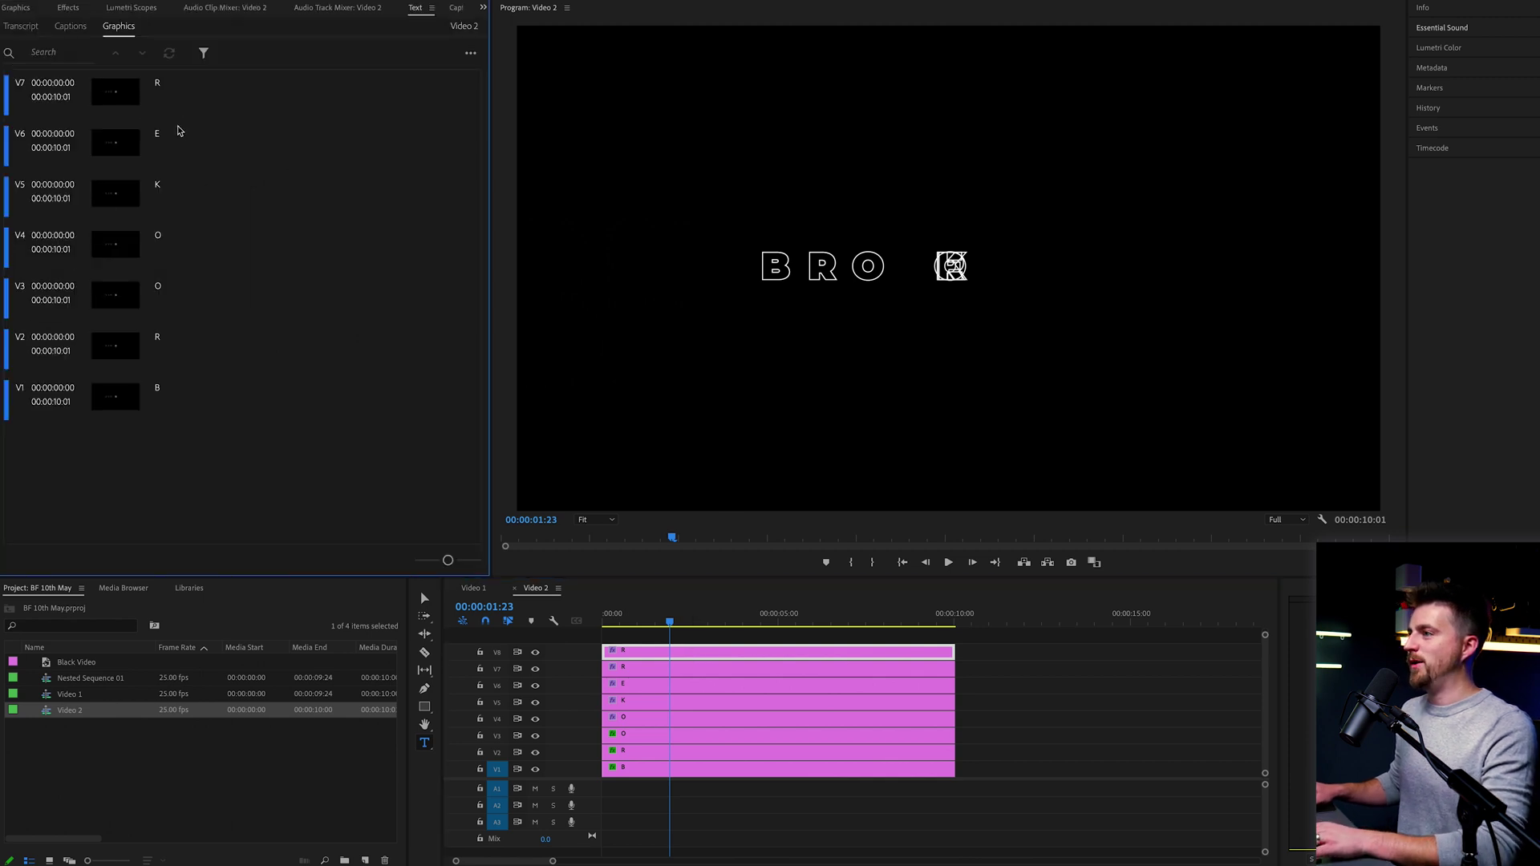
click(743, 660)
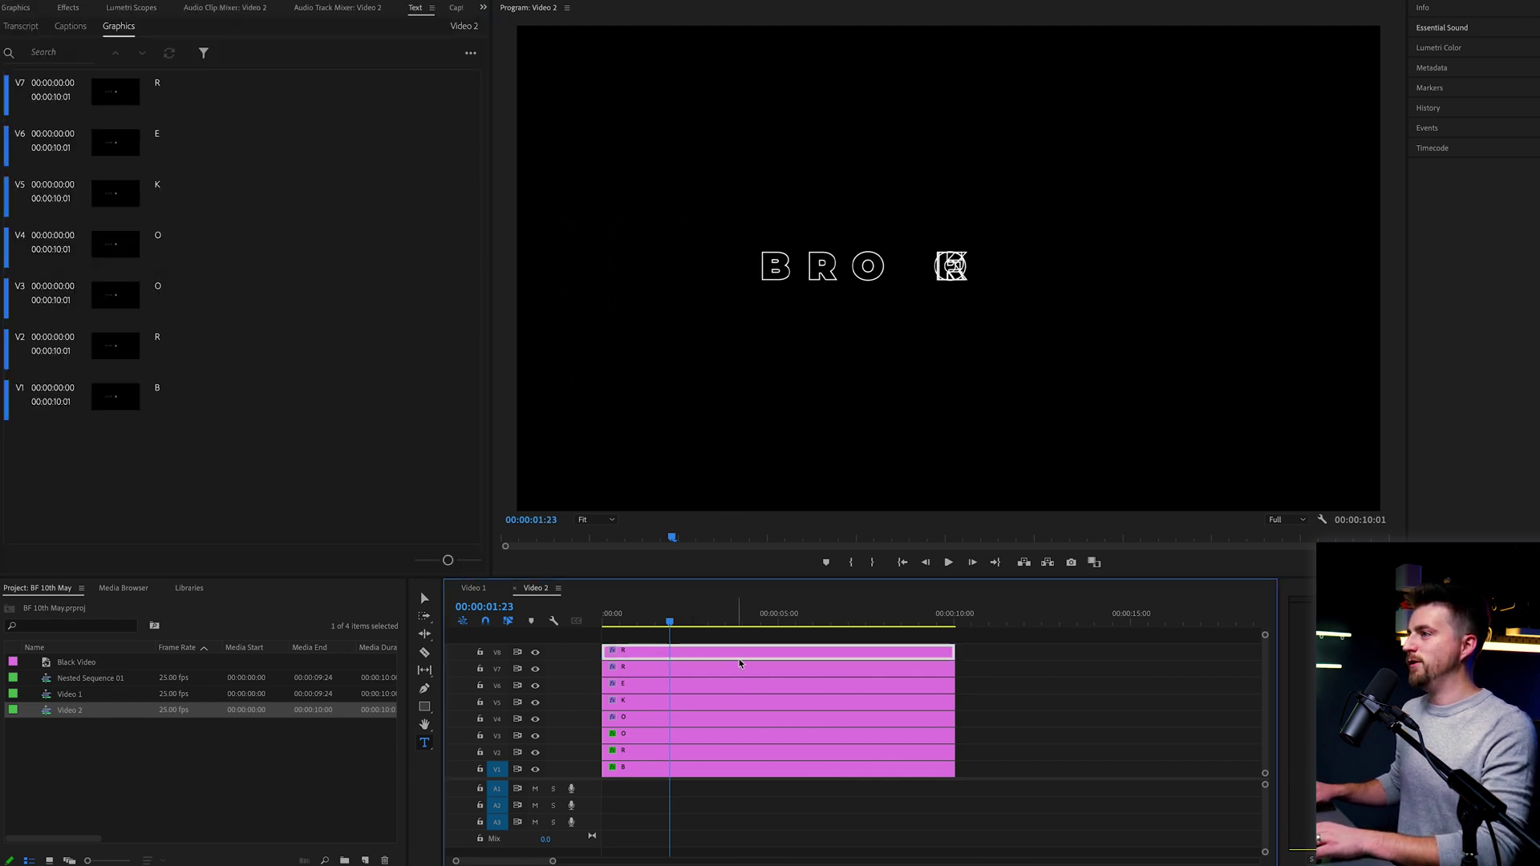
key(shift+6)
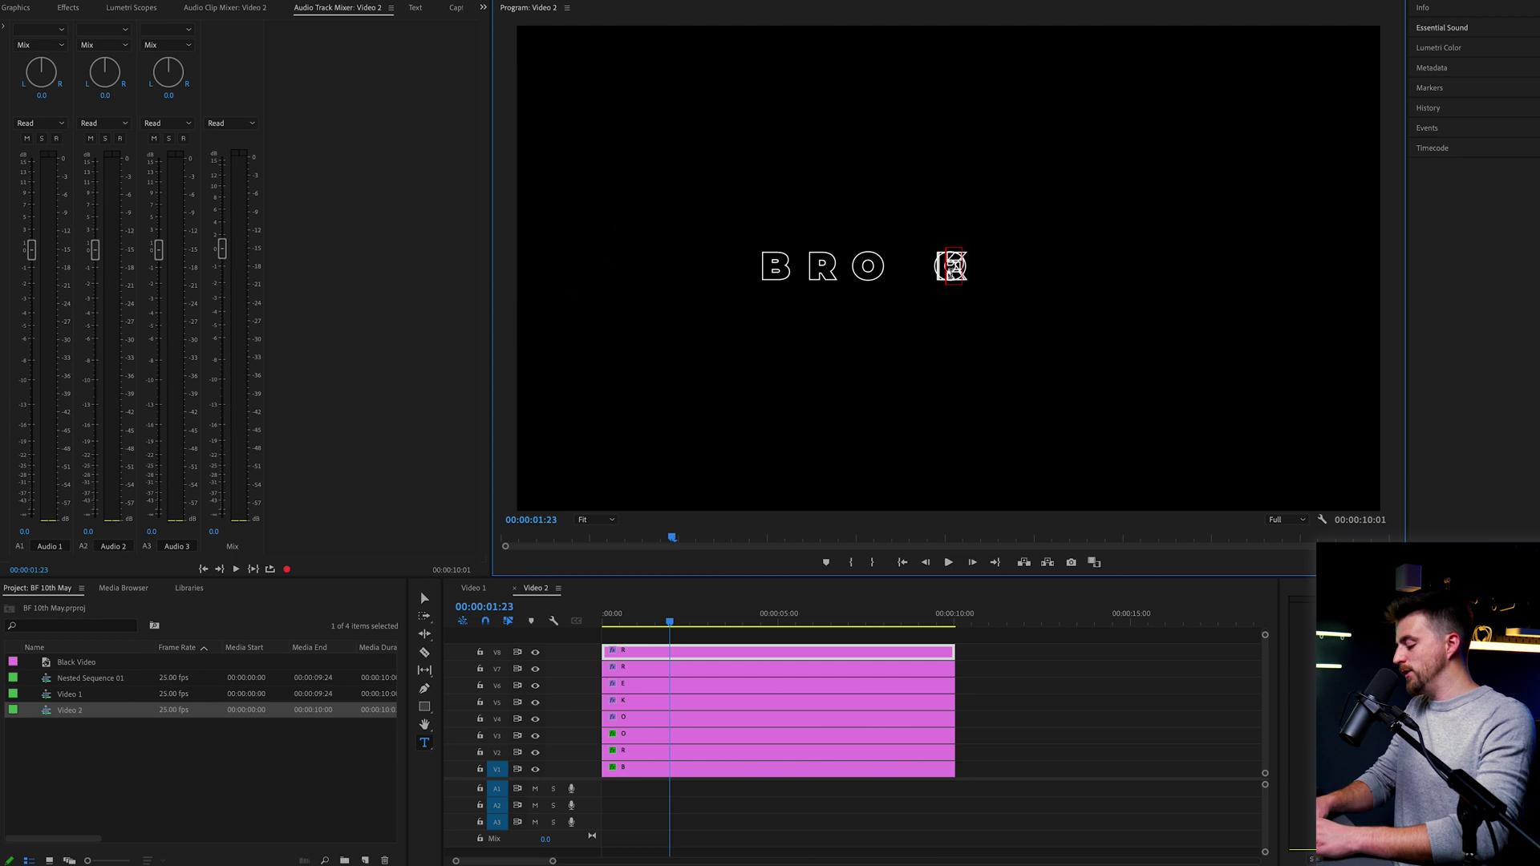
text(ROOKER)
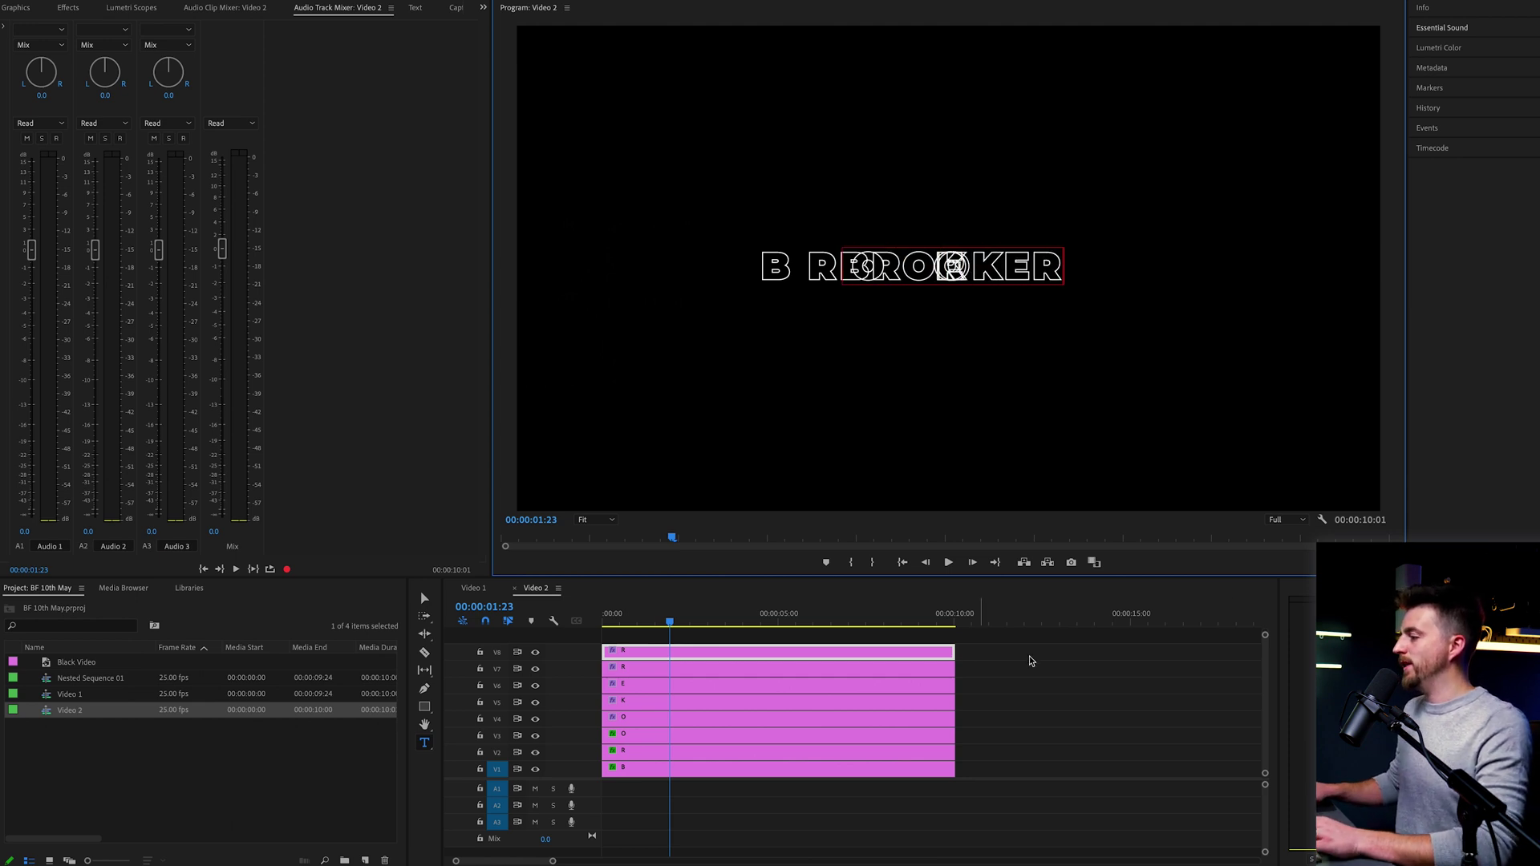
Set the opacity of the full-word BROOKER clip on V8 to 35% so it serves as a faint spacing guide
click(837, 657)
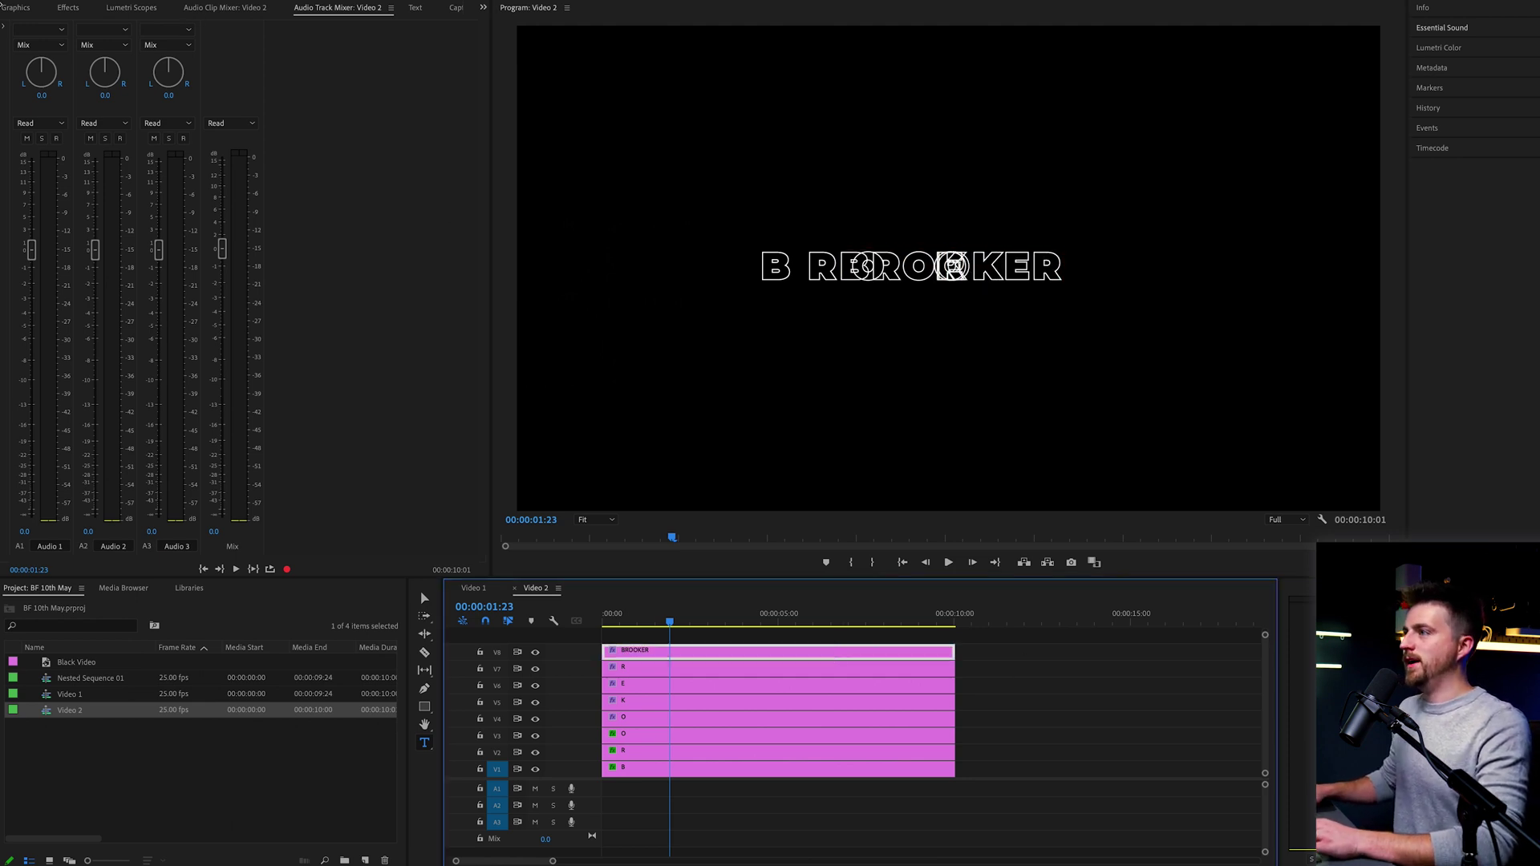
click(78, 8)
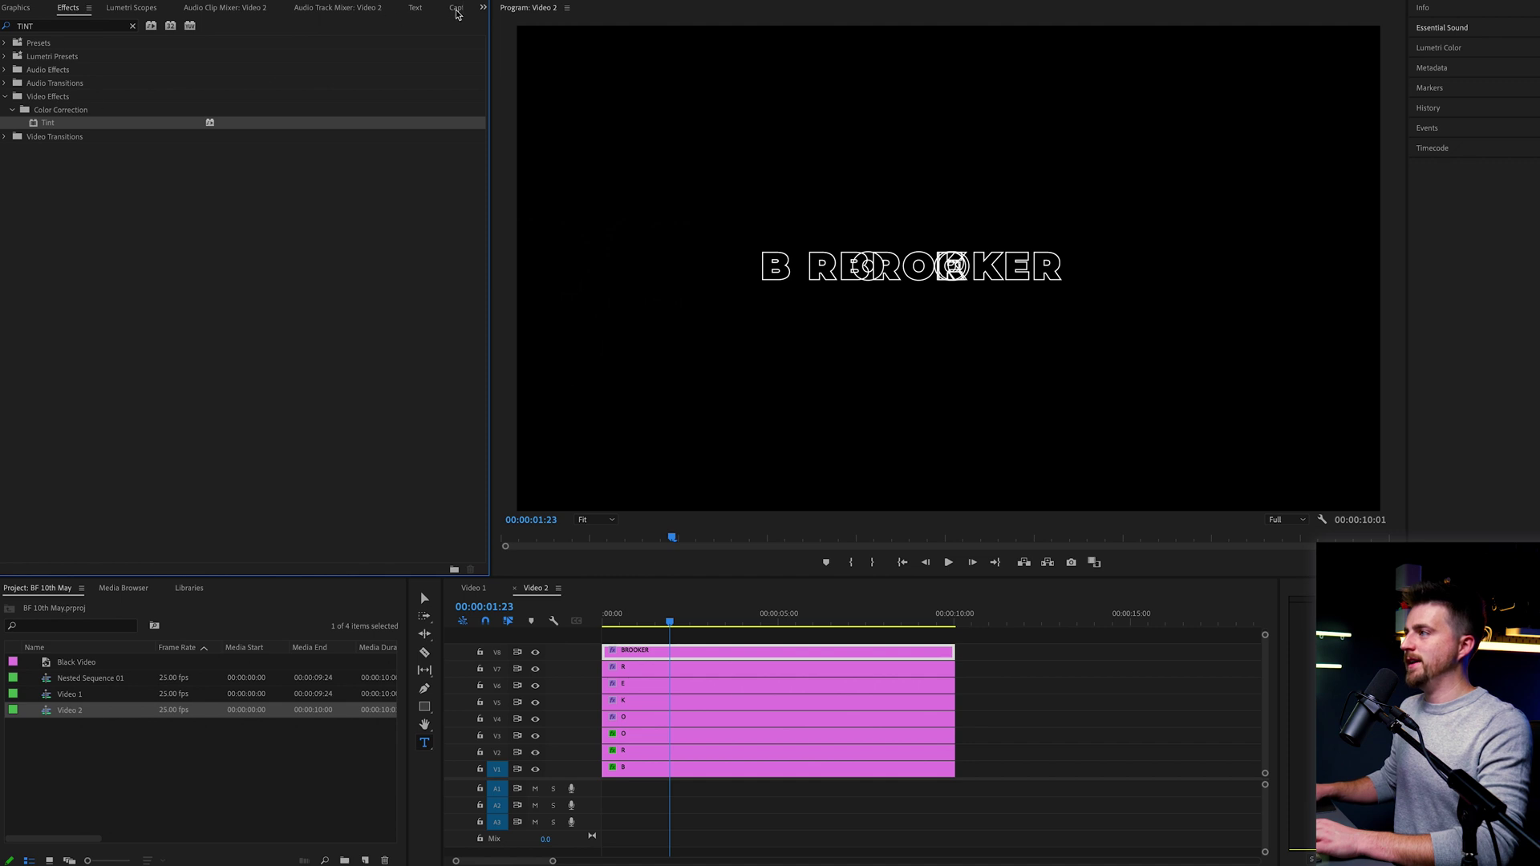
click(482, 8)
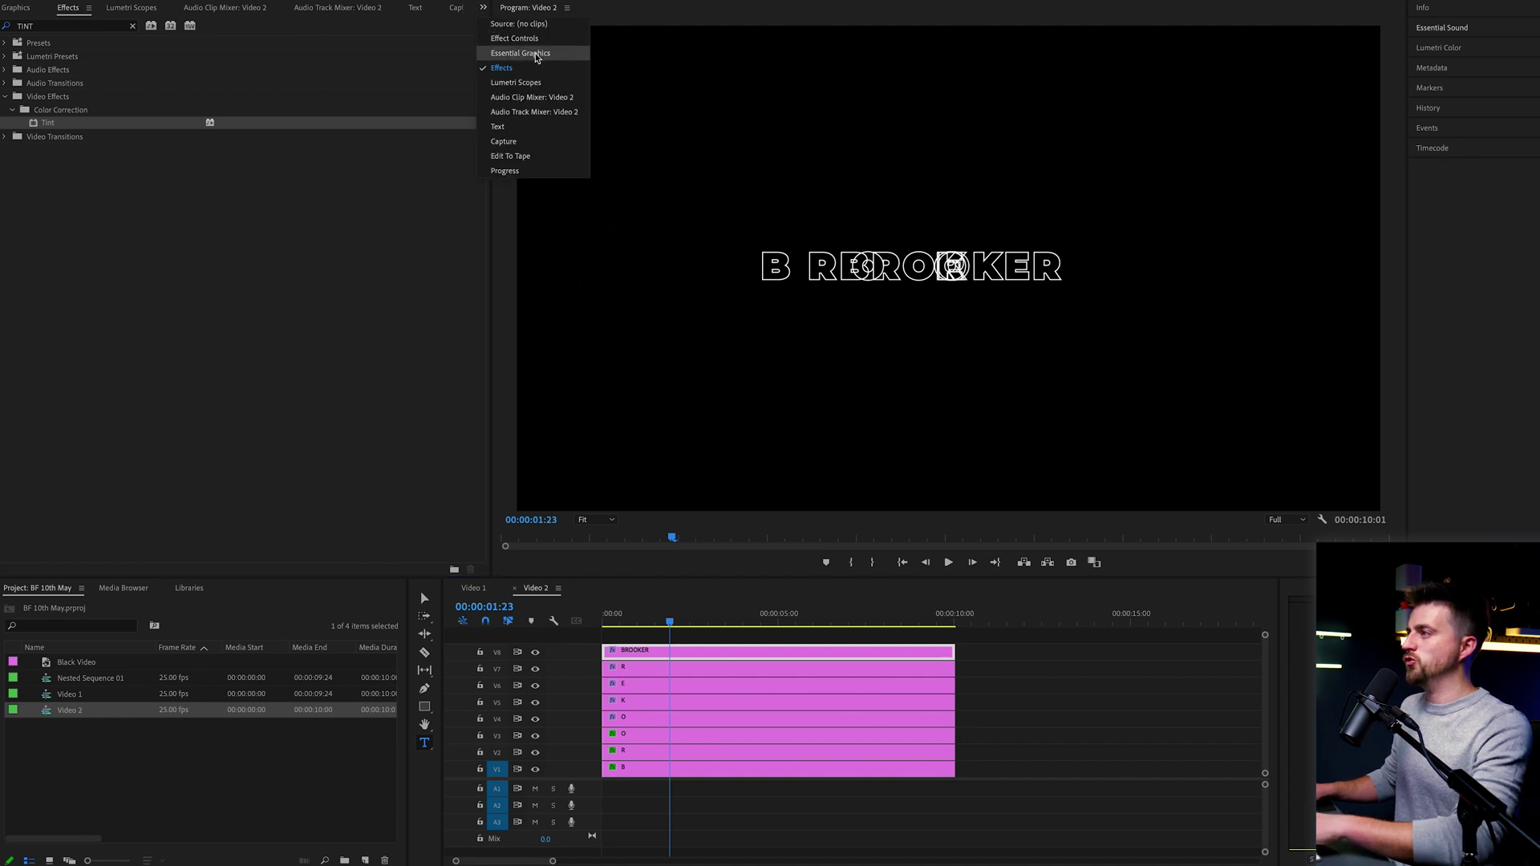
click(533, 39)
scroll(439, 234, down, 5)
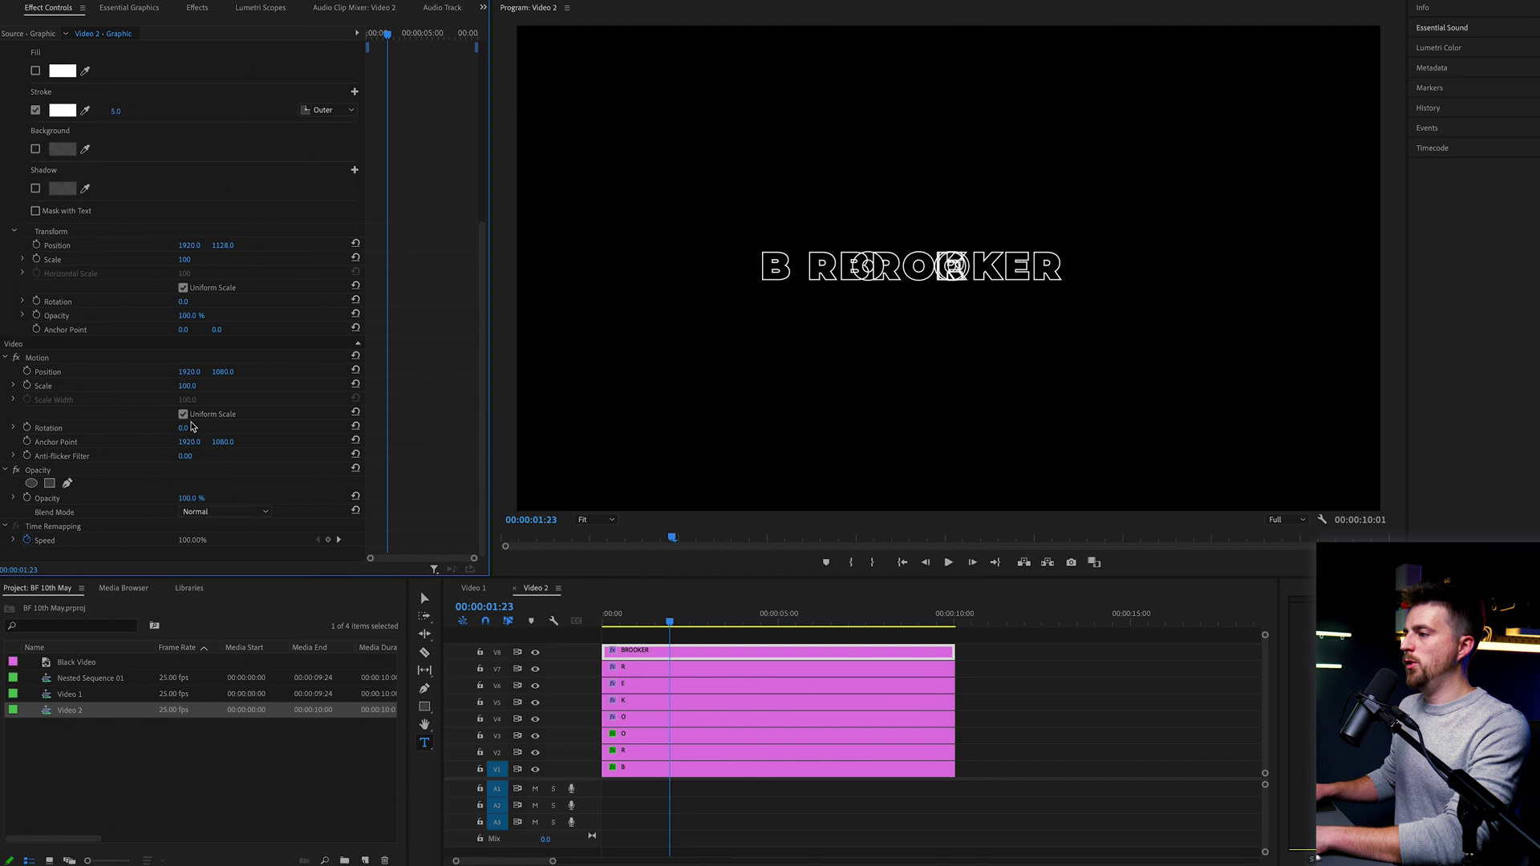
drag(189, 503, 136, 503)
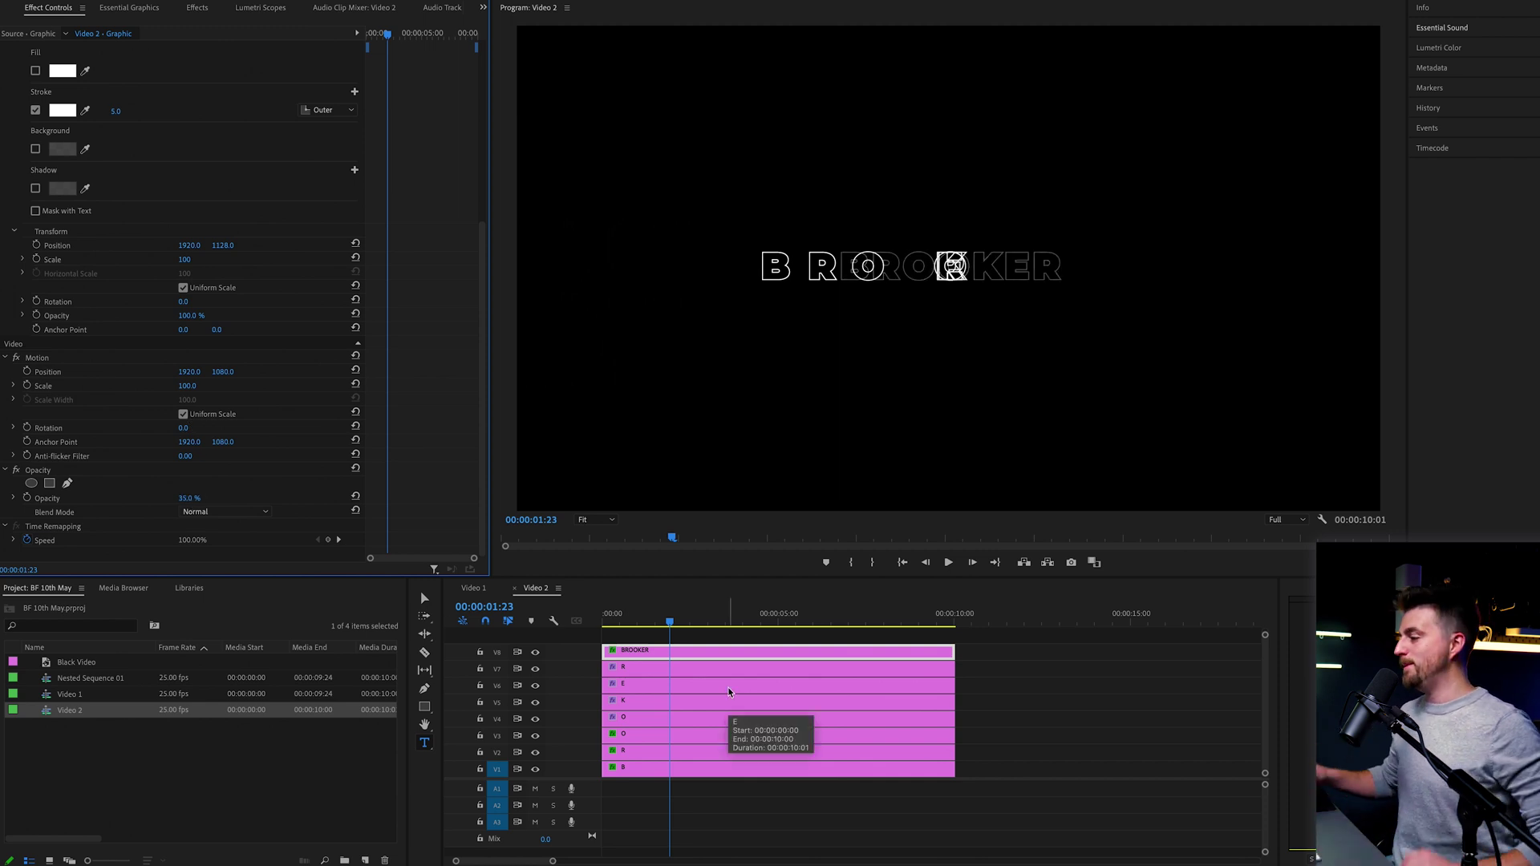
Align the R on V7 (horizontal position 2349), the E on V6 and the K on V5 with the faint BROOKER guide
click(700, 670)
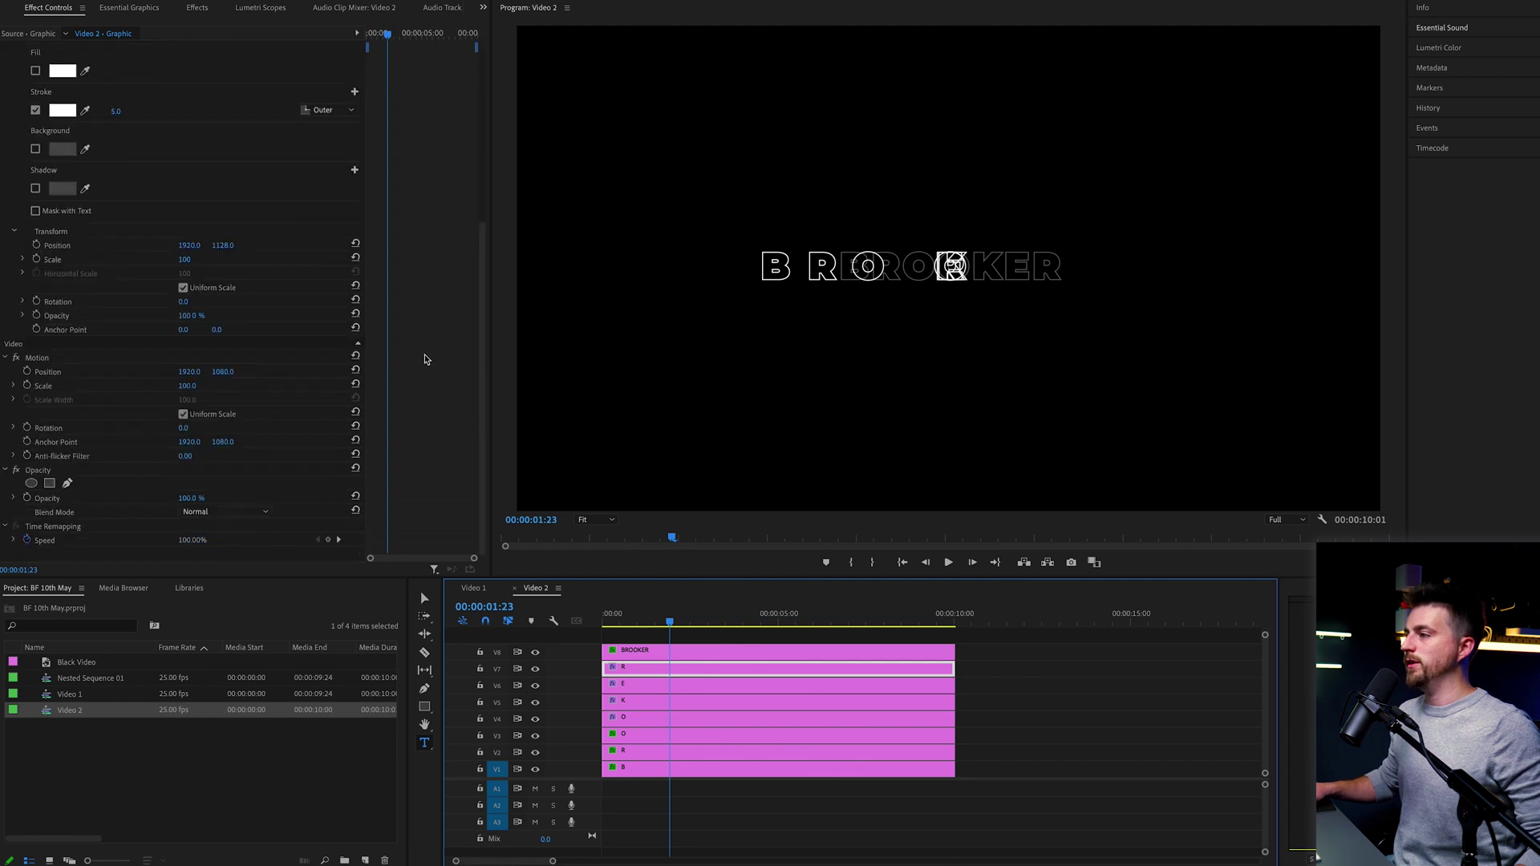
drag(185, 373, 296, 373)
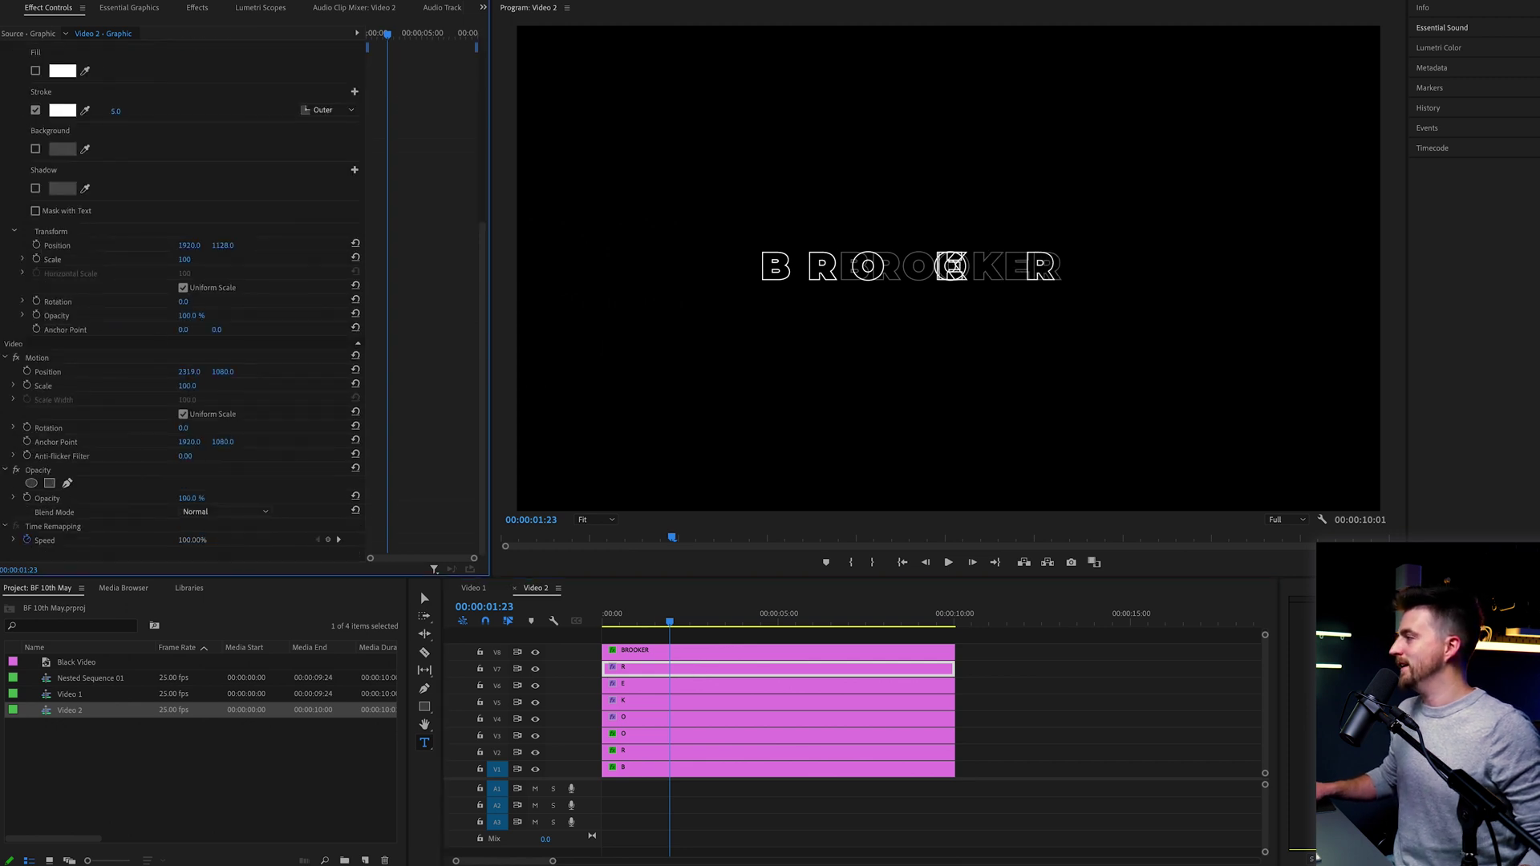
click(651, 686)
click(652, 702)
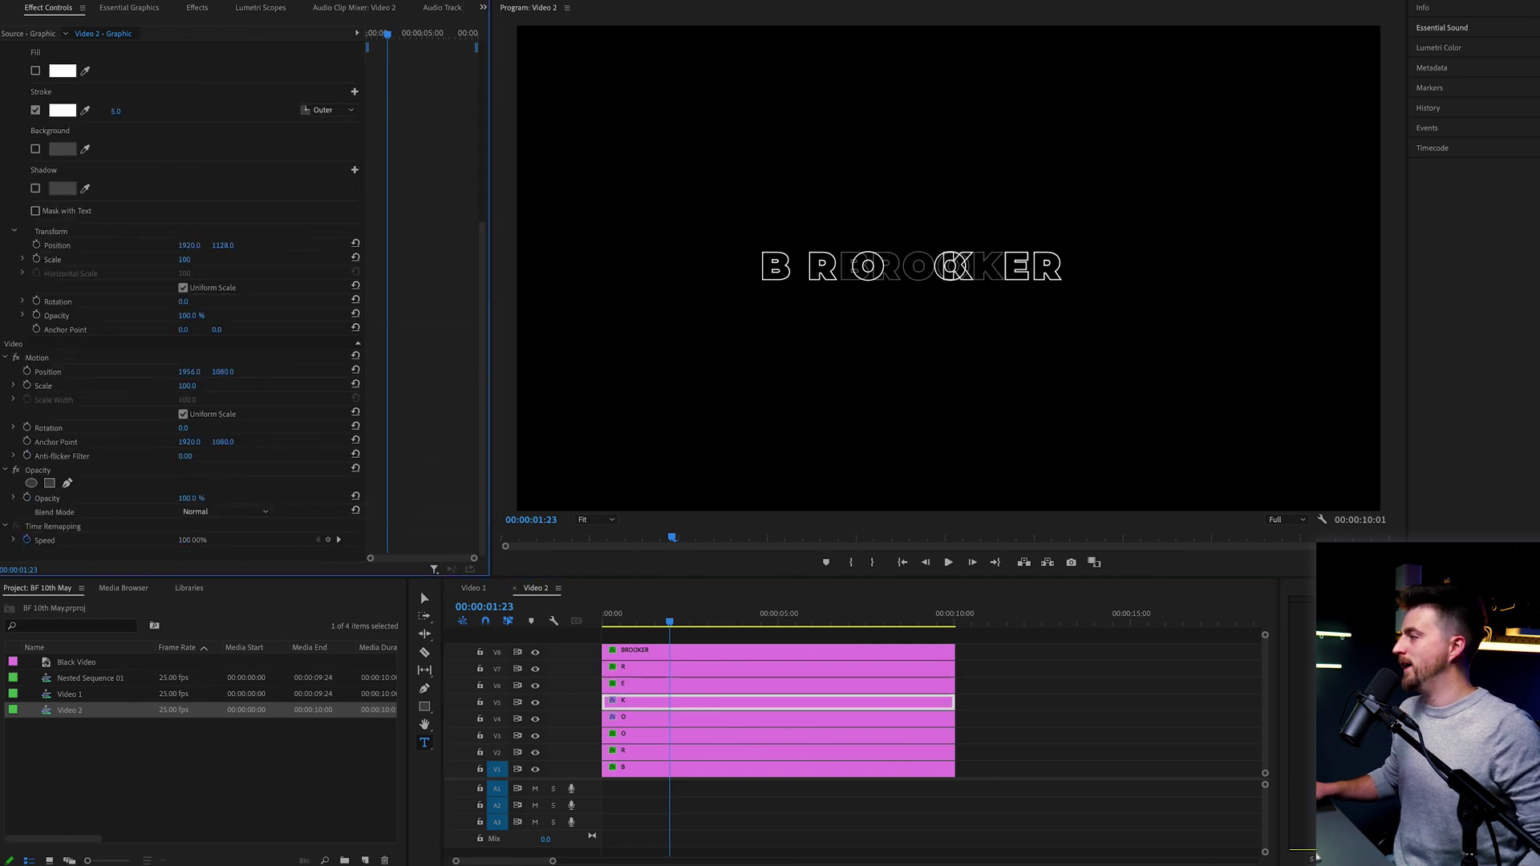
drag(189, 371, 353, 372)
Align the O letters on V4 and V3, the R on V2 and the B on V1 horizontally with the BROOKER guide
click(640, 720)
click(640, 736)
scroll(211, 389, down, 5)
click(639, 753)
scroll(374, 399, down, 5)
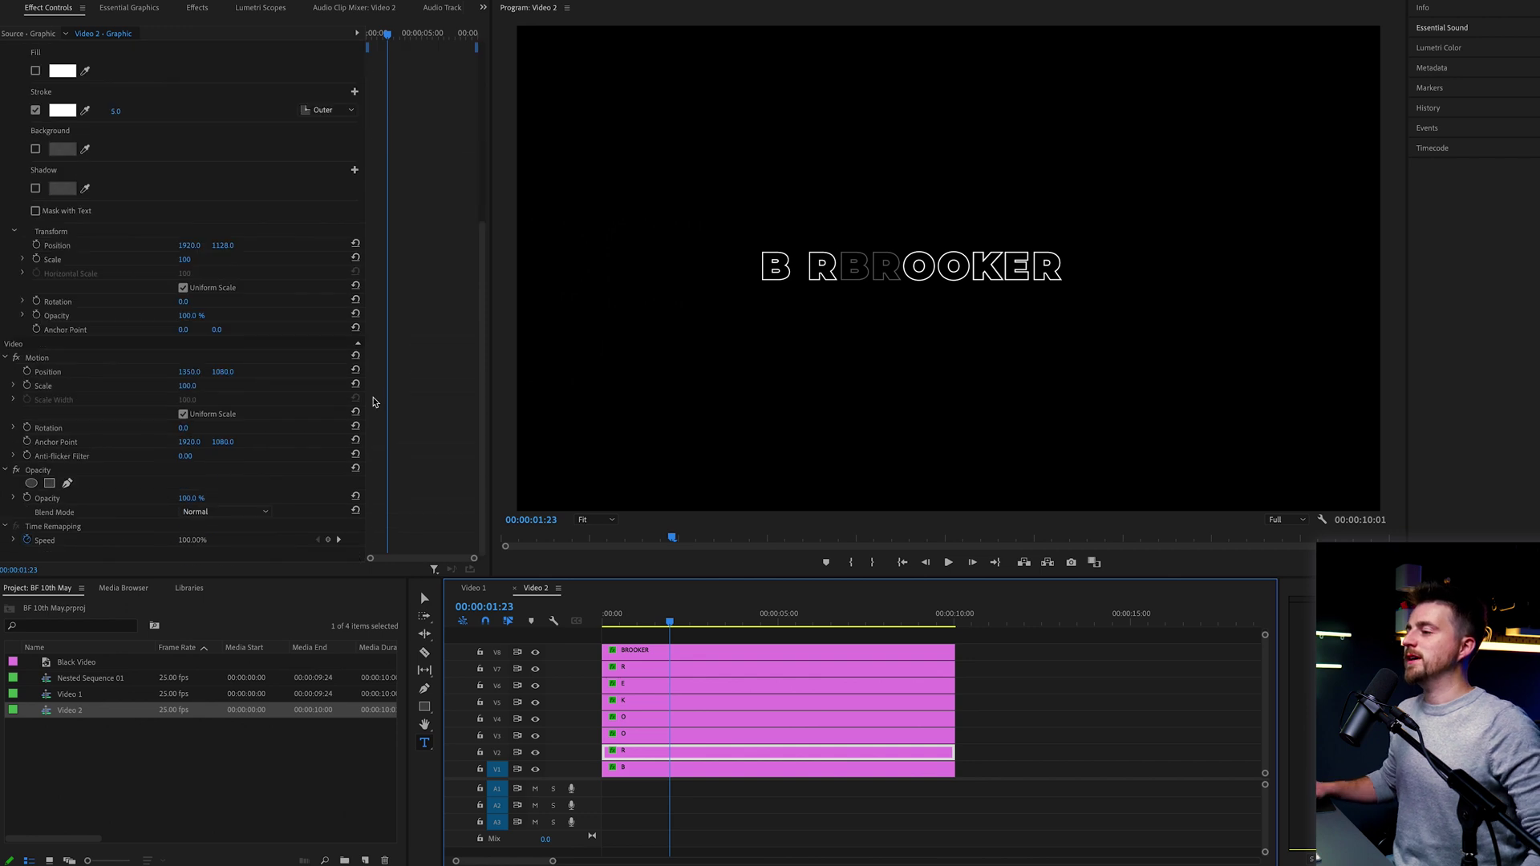
drag(189, 371, 268, 371)
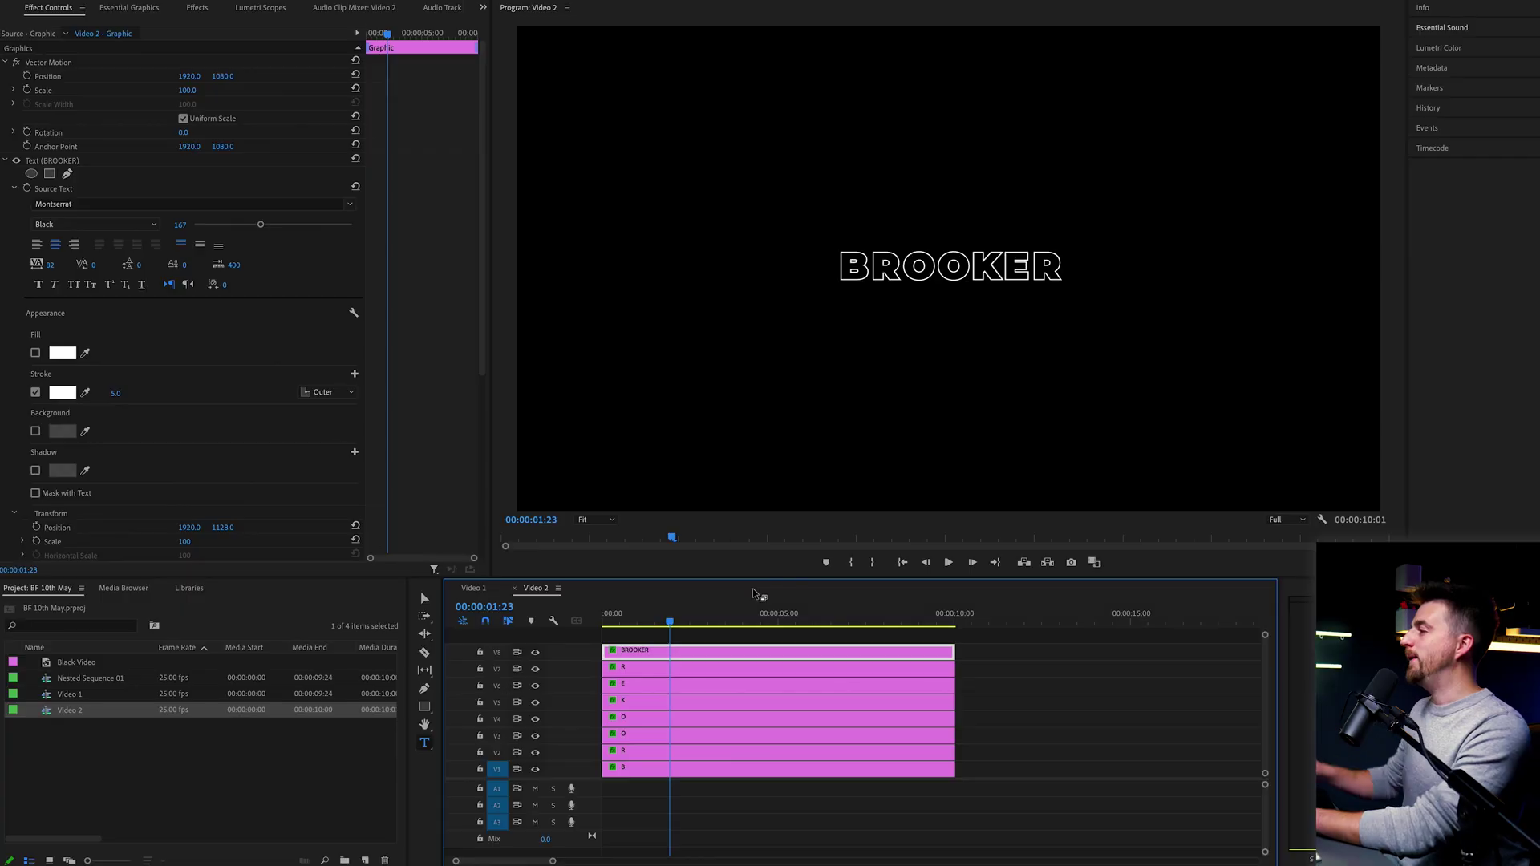
Delete the full-word BROOKER guide clip on V8 and return the playhead to the start of the sequence
key(Delete)
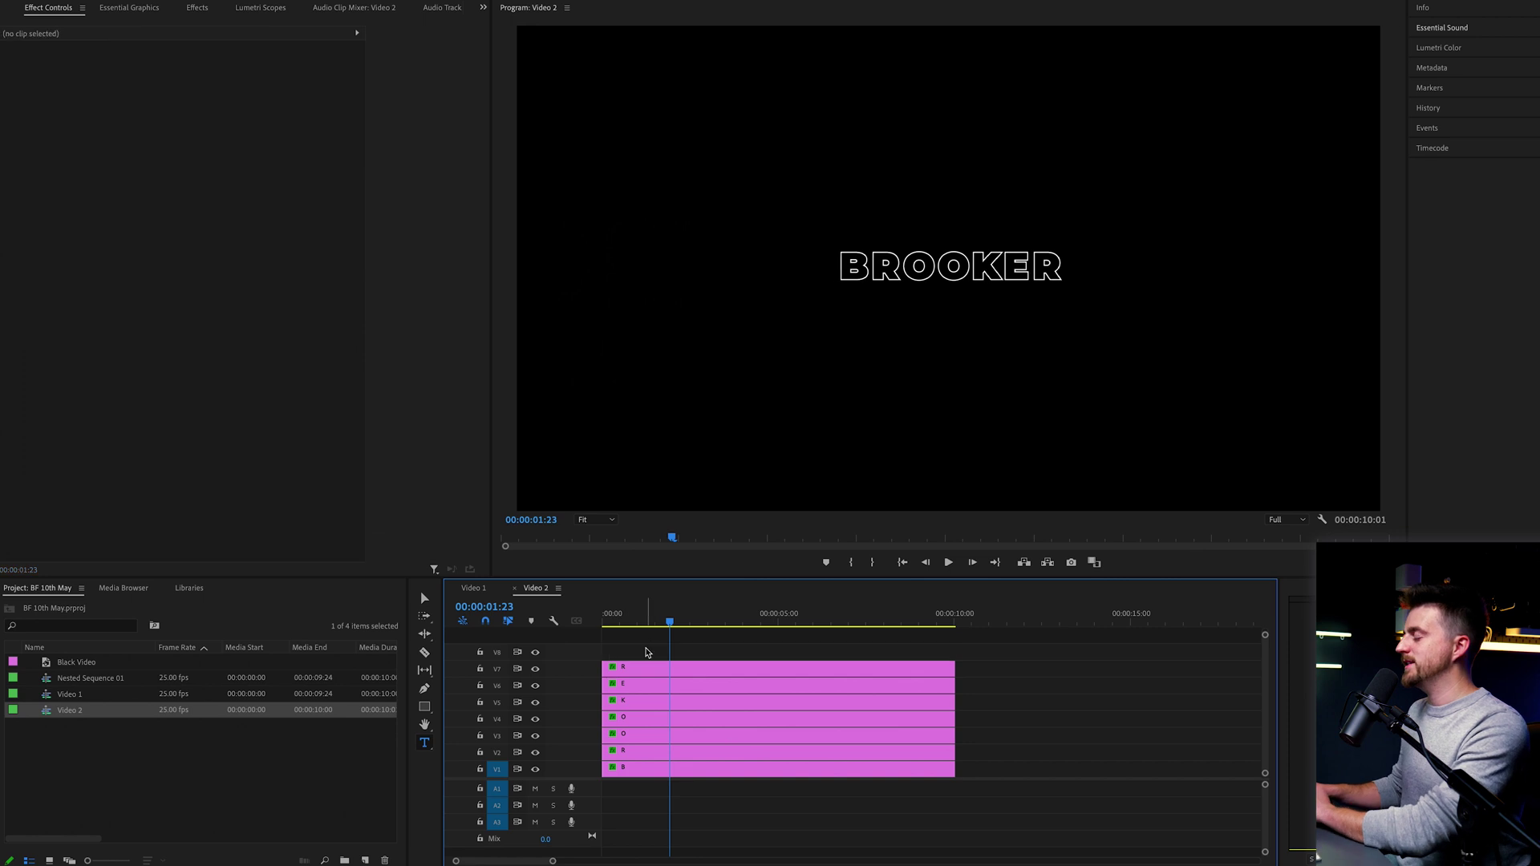
click(686, 686)
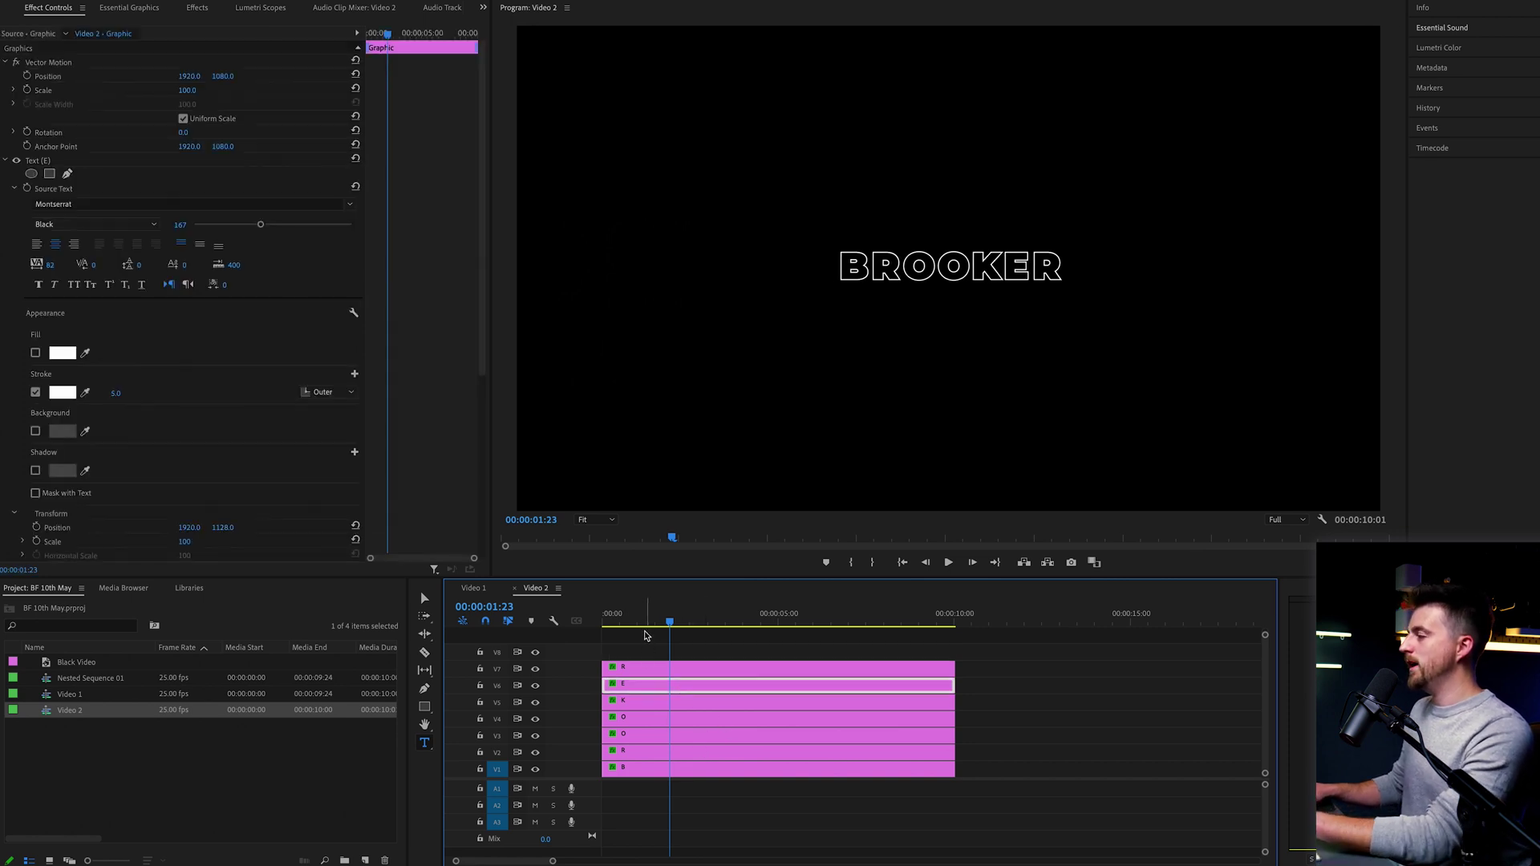
key(Home)
key(equal)
key(equal)
key(equal)
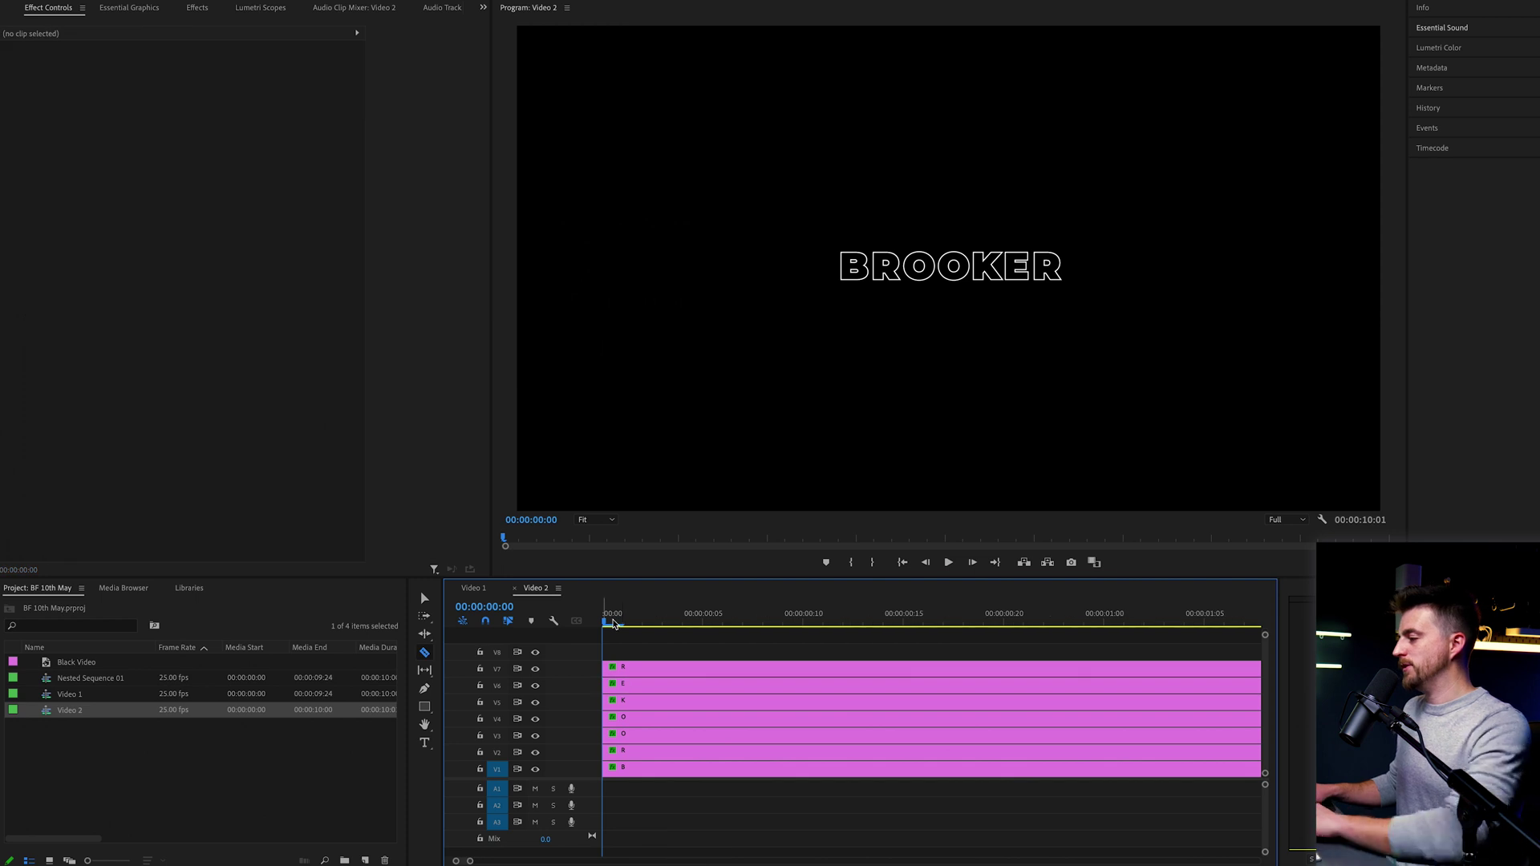
Cut the letter clips on V2, V3 and V4 at frames 2, 4 and 6 with the Razor tool
key(Right)
key(Right)
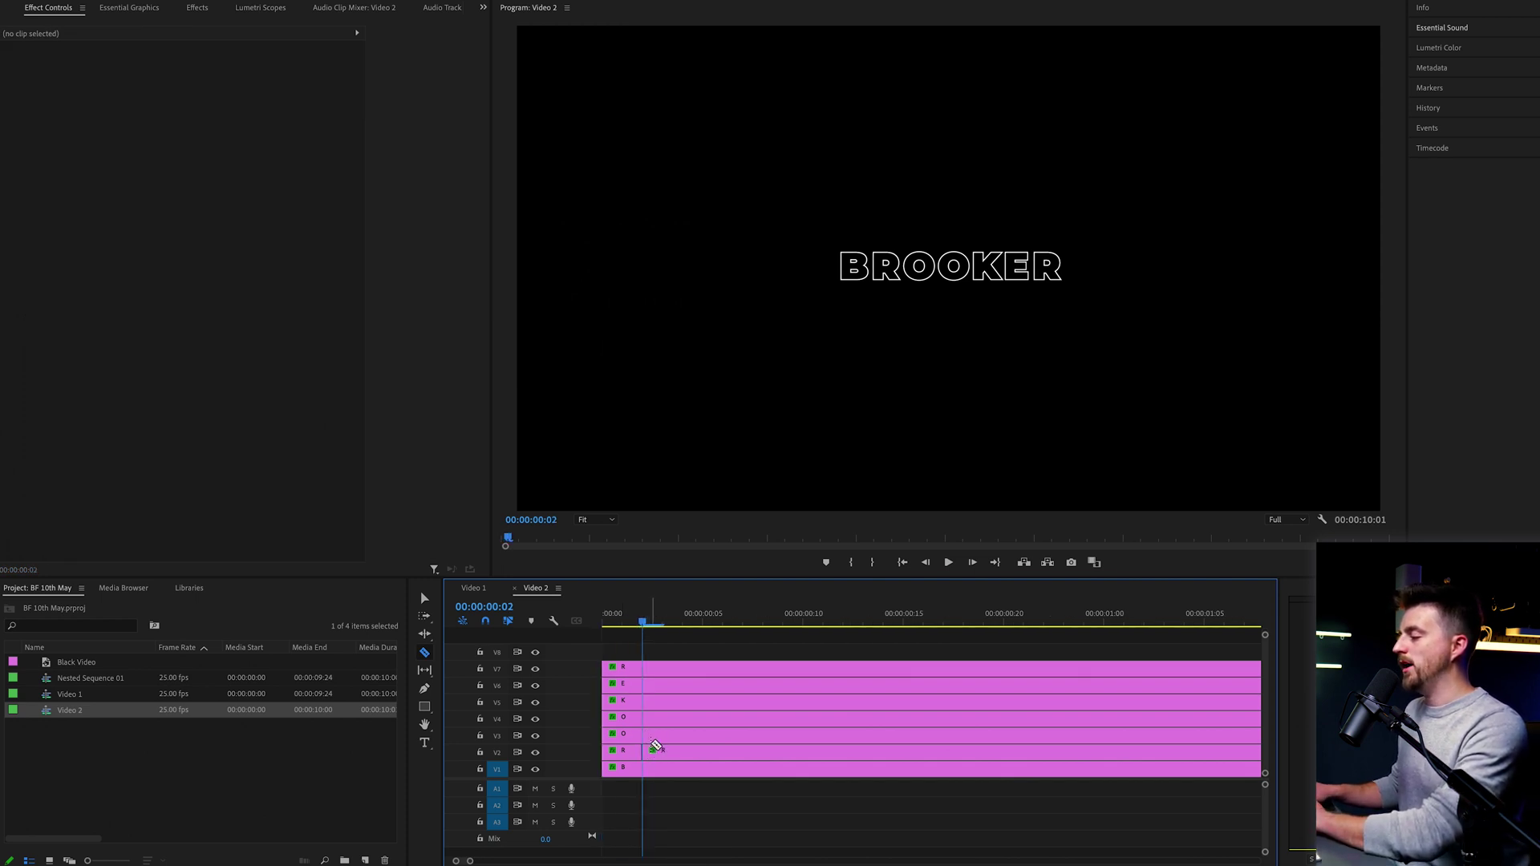
key(Right)
key(Right)
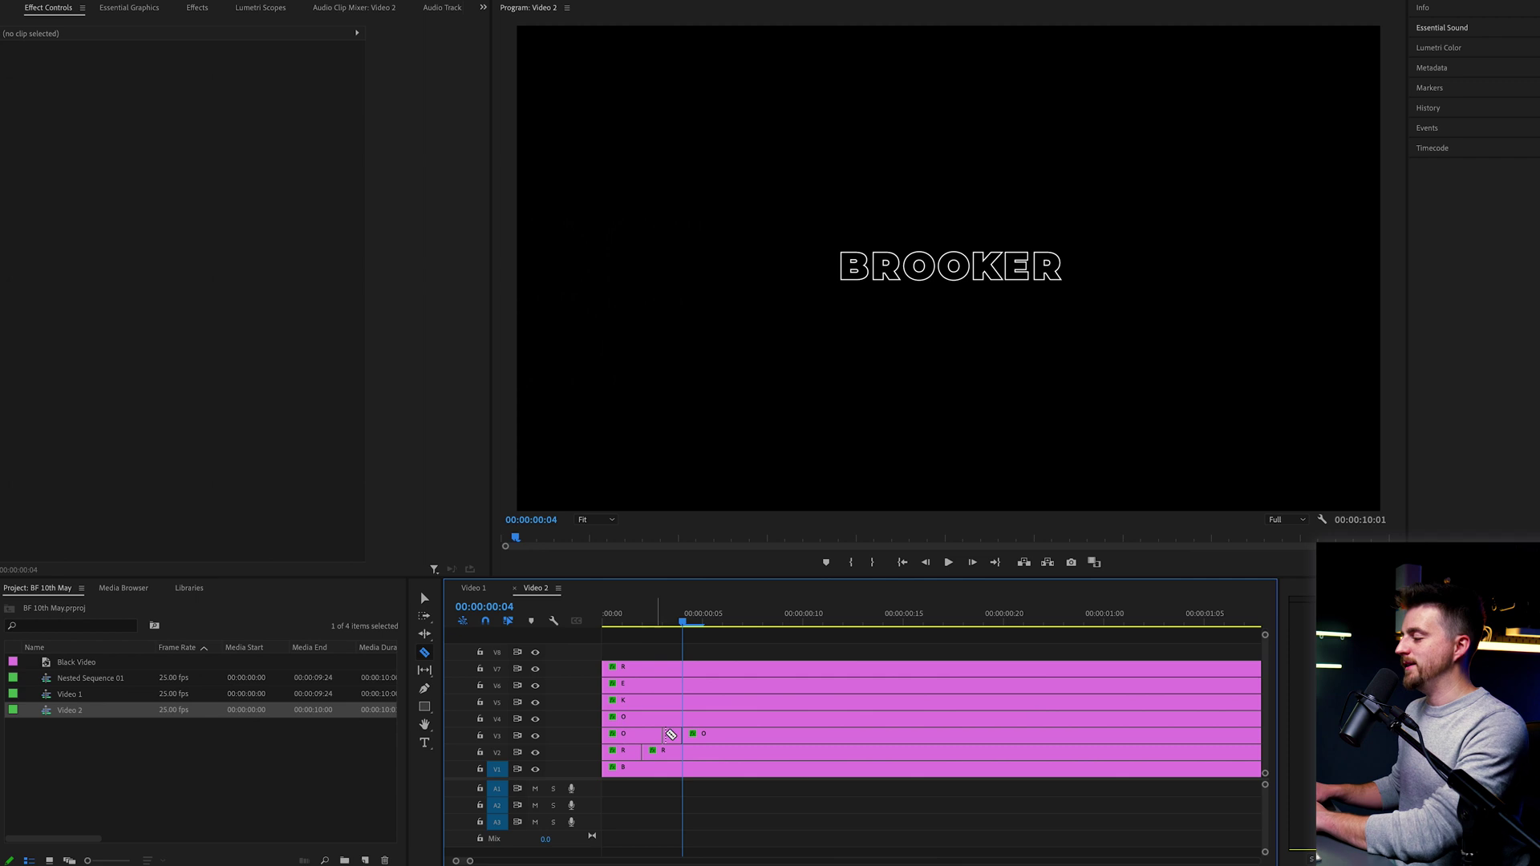
key(Right)
key(Right)
click(726, 720)
Continue the two-frame stagger by cutting the clips on V5, V6 and V7 at frames 8, 10 and 12
key(Right)
key(Right)
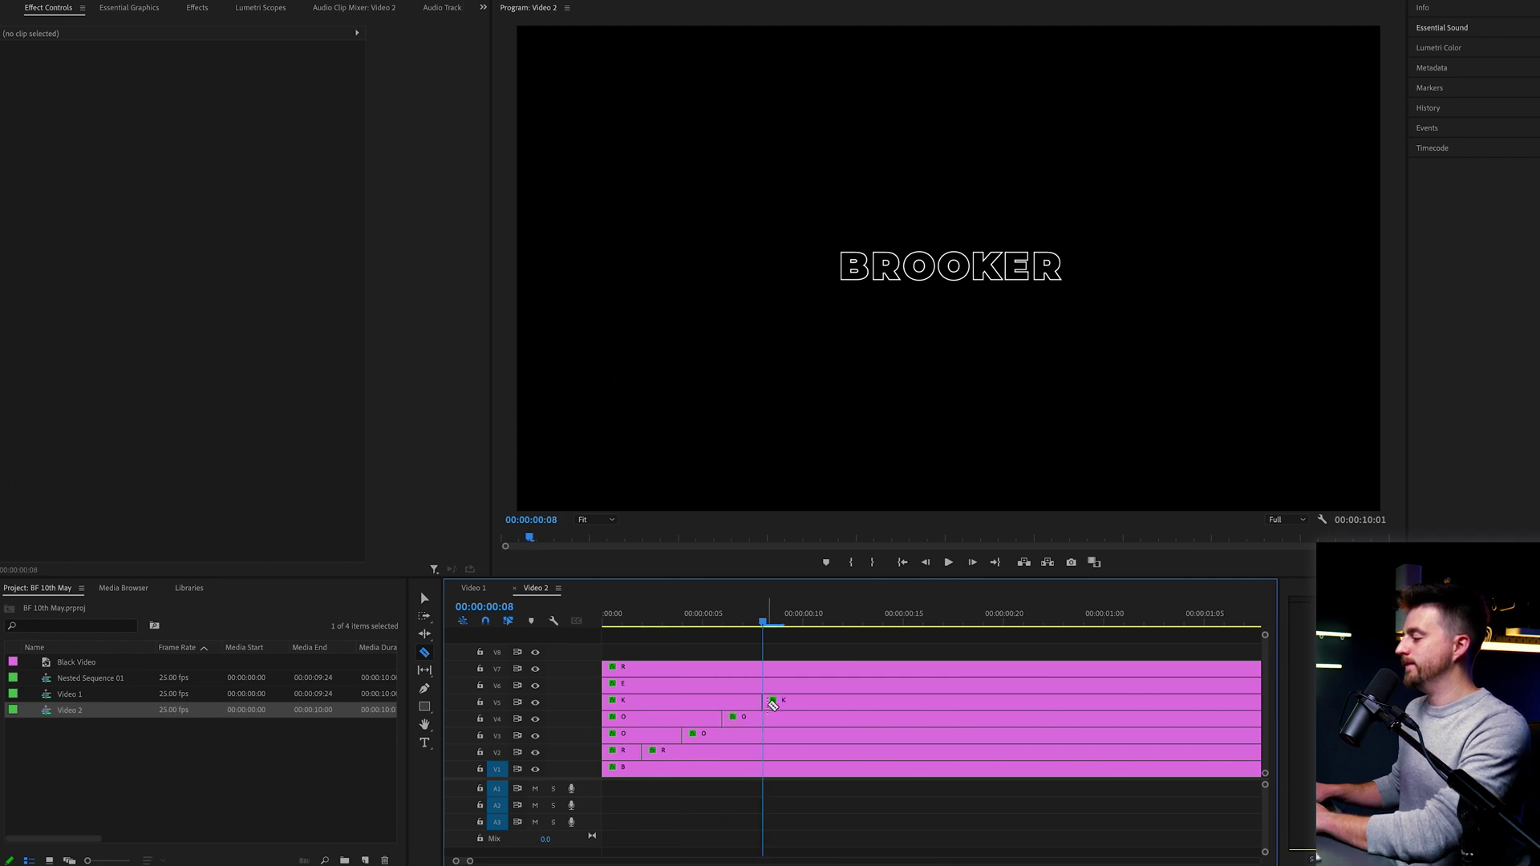
key(Right)
key(Right)
click(803, 687)
key(Right)
key(Right)
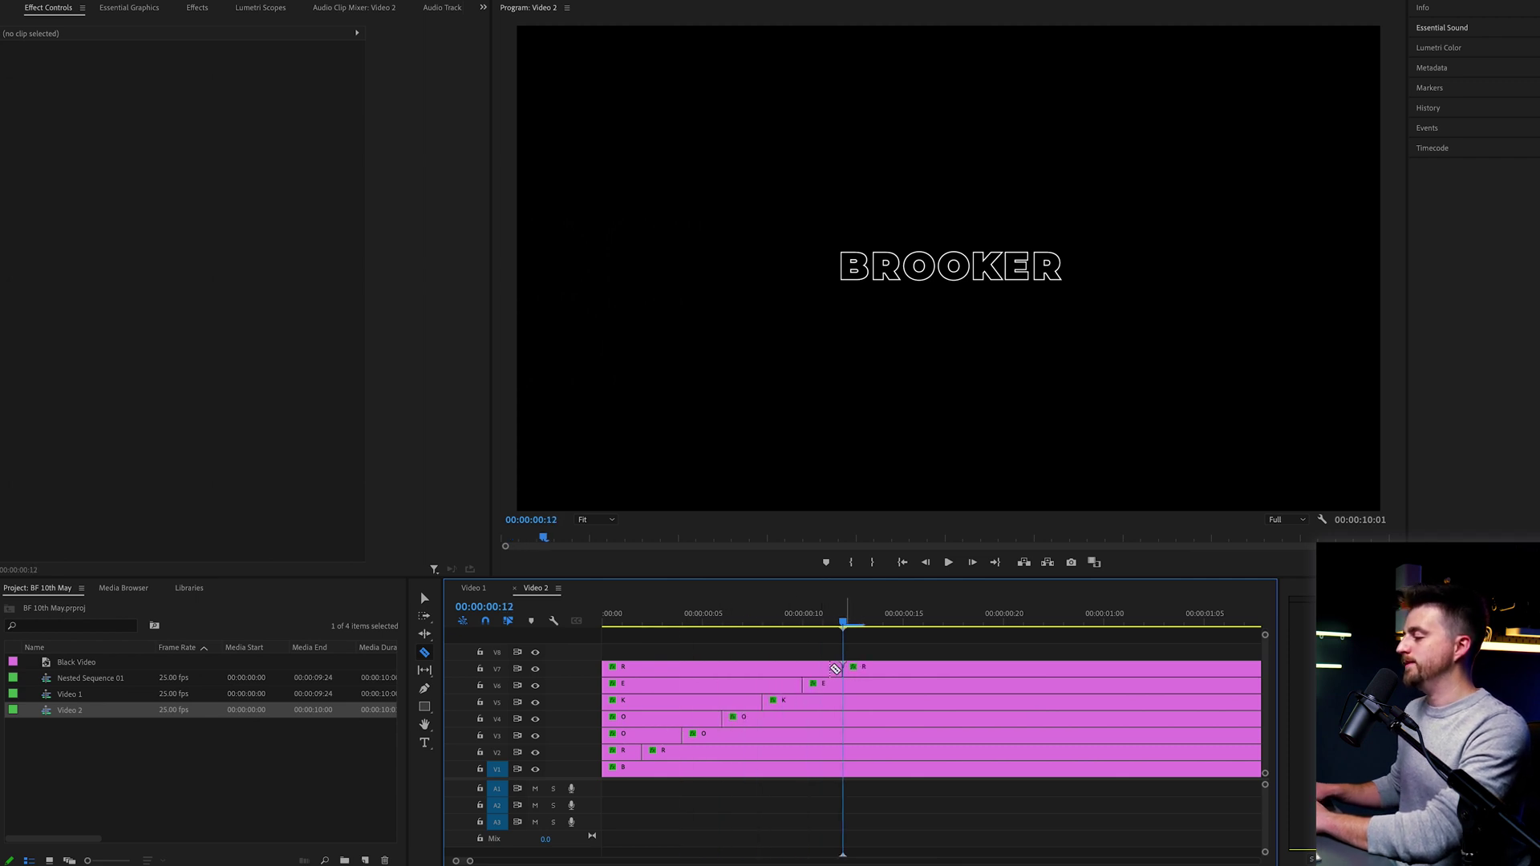
Cut a one-frame piece at each letter's staggered start on V1 to V7 and delete the leading pieces on V2 to V7
click(624, 769)
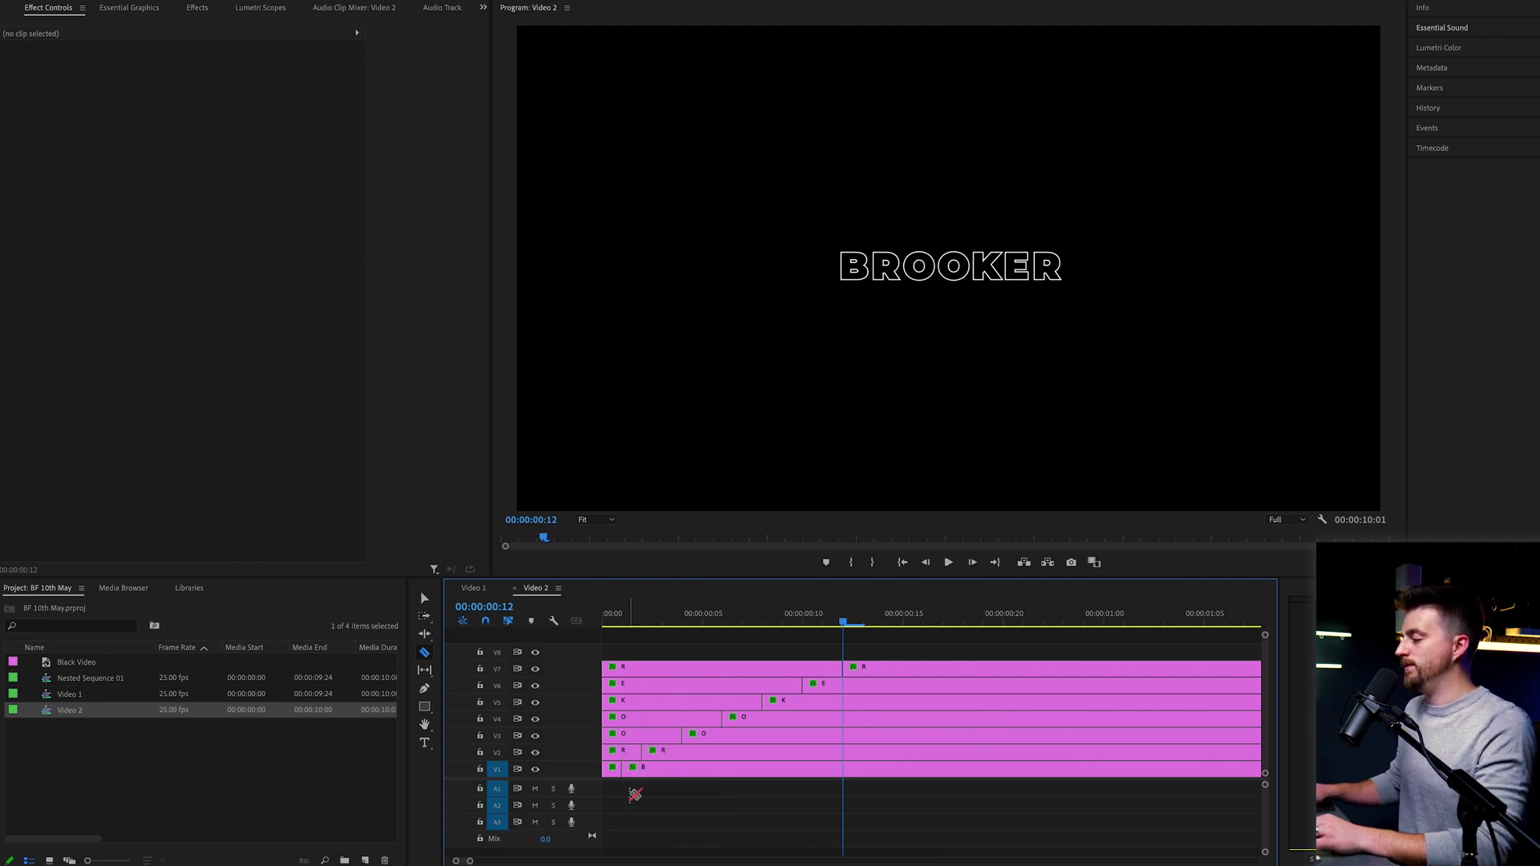
click(743, 718)
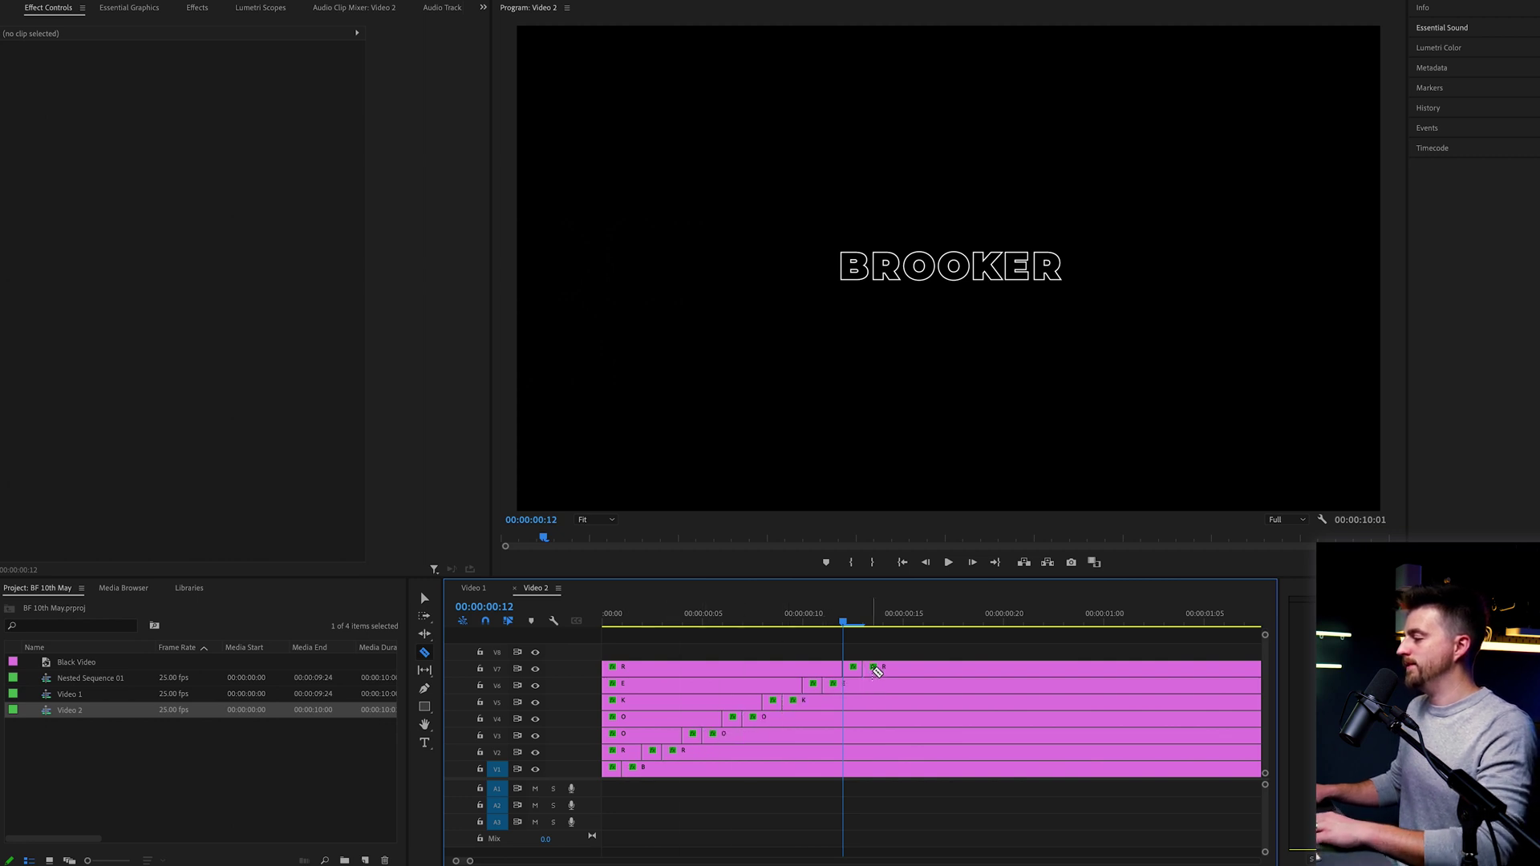
drag(630, 656, 614, 766)
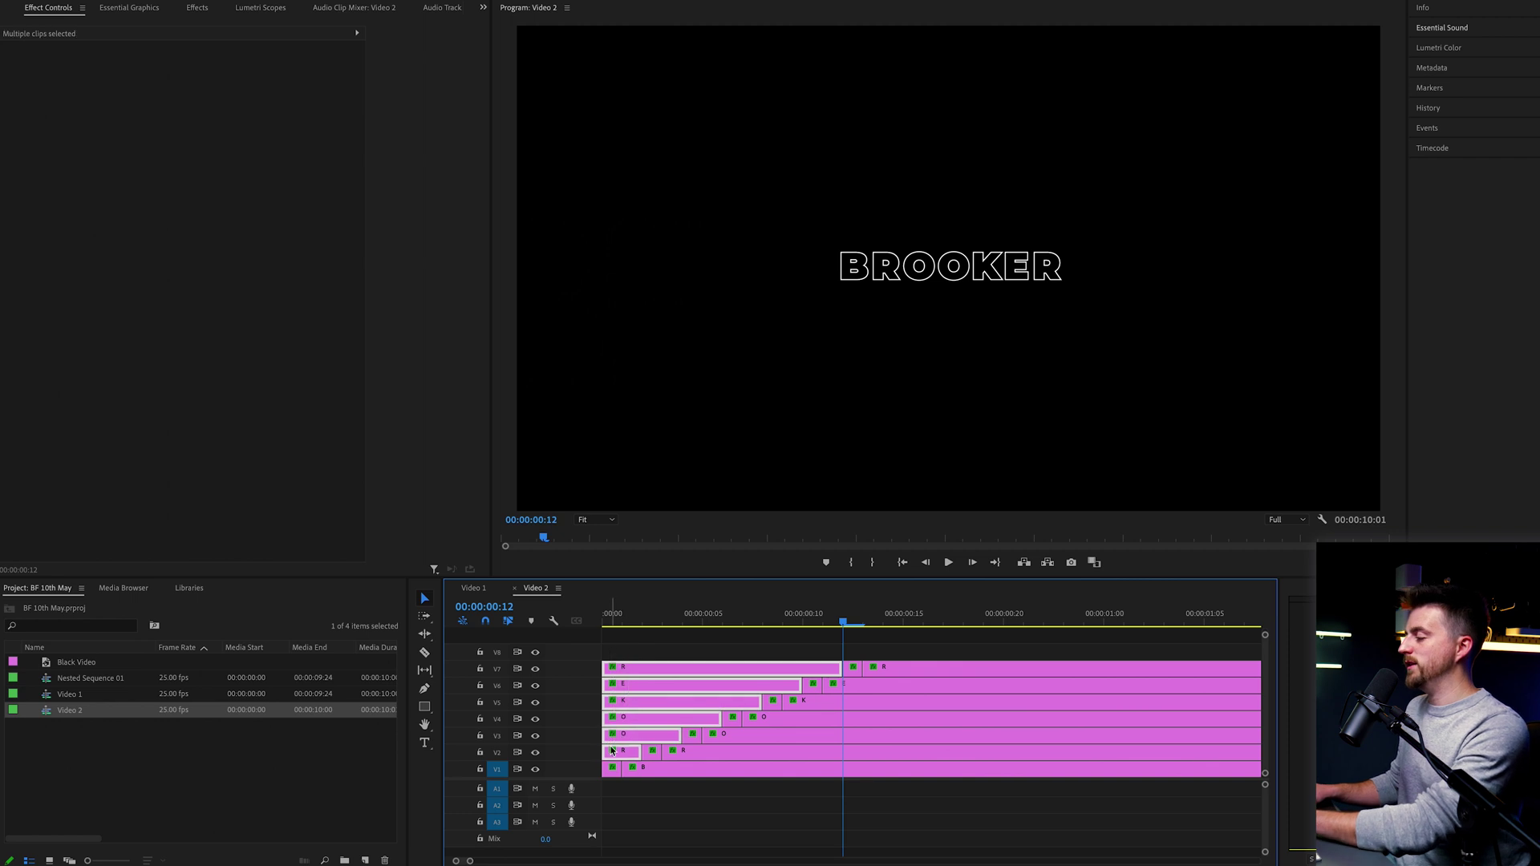
key(Delete)
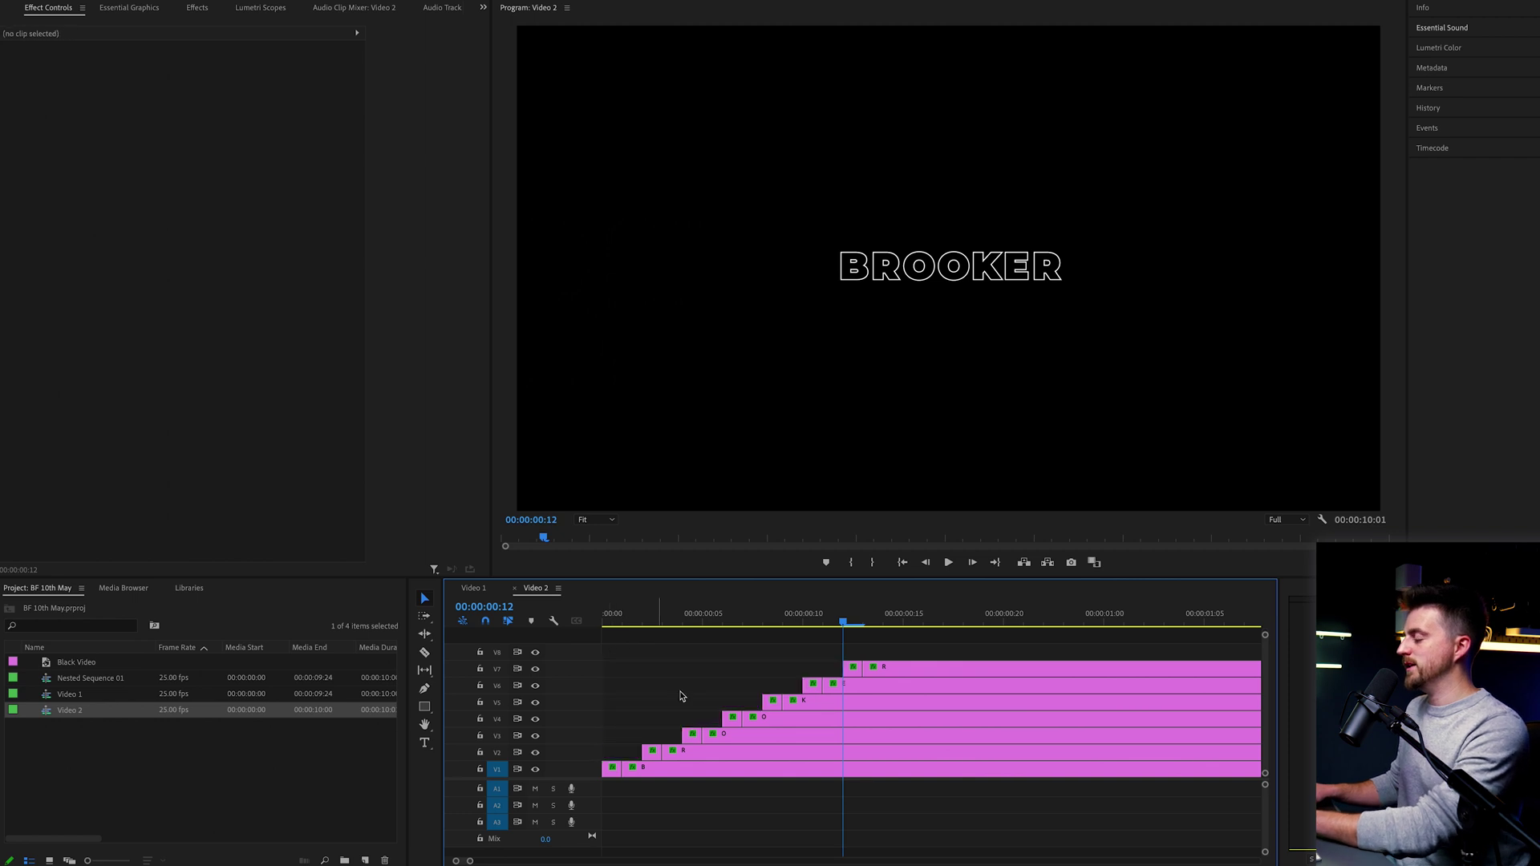
Switch the one-frame B piece on V1 from stroke to solid fill and preview the start of the sequence
click(616, 770)
key(Home)
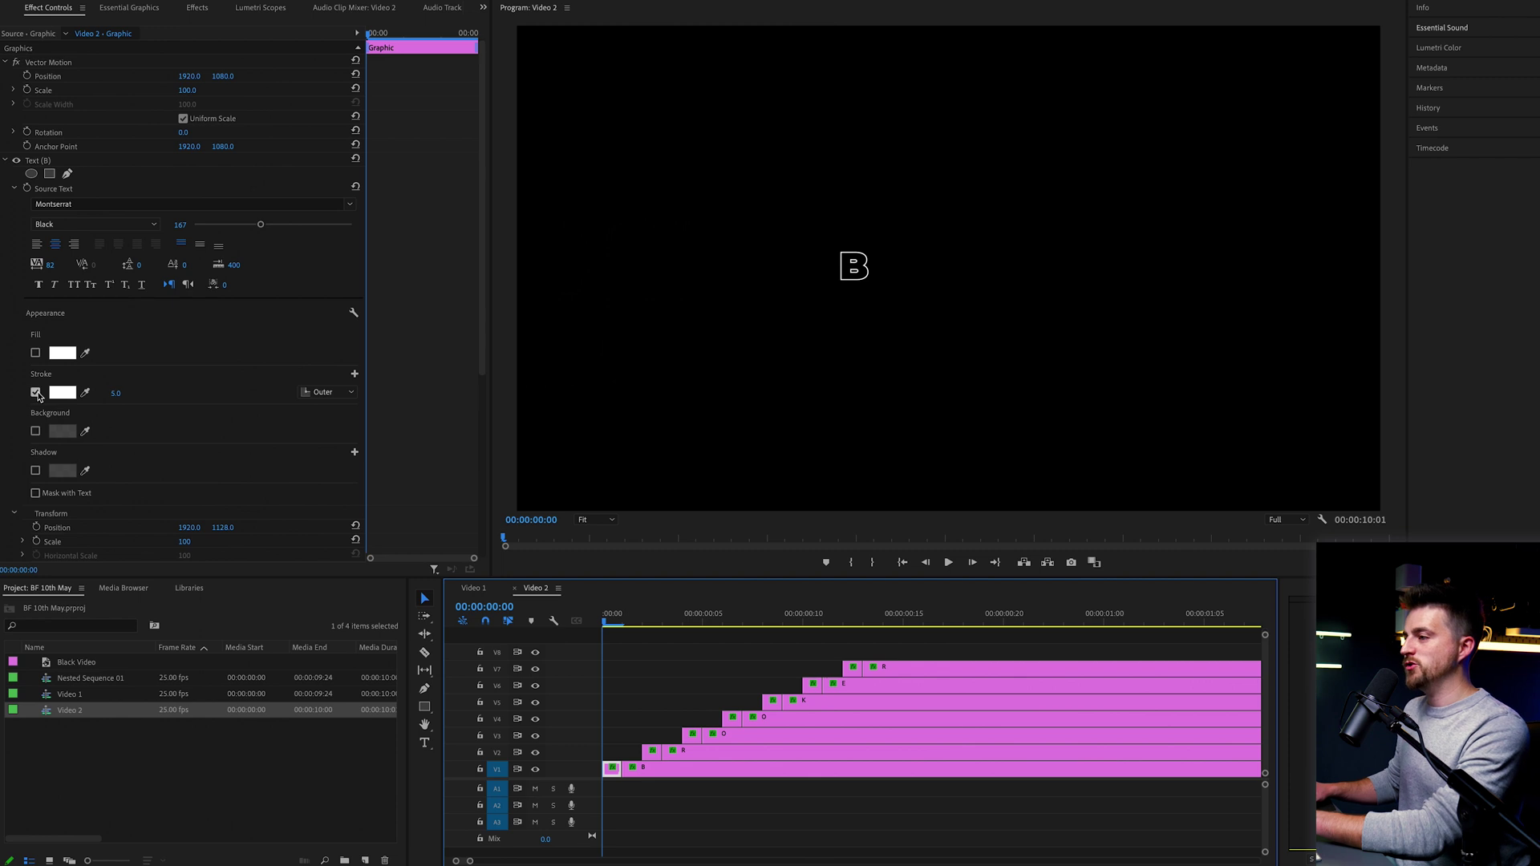
click(36, 393)
click(35, 353)
key(space)
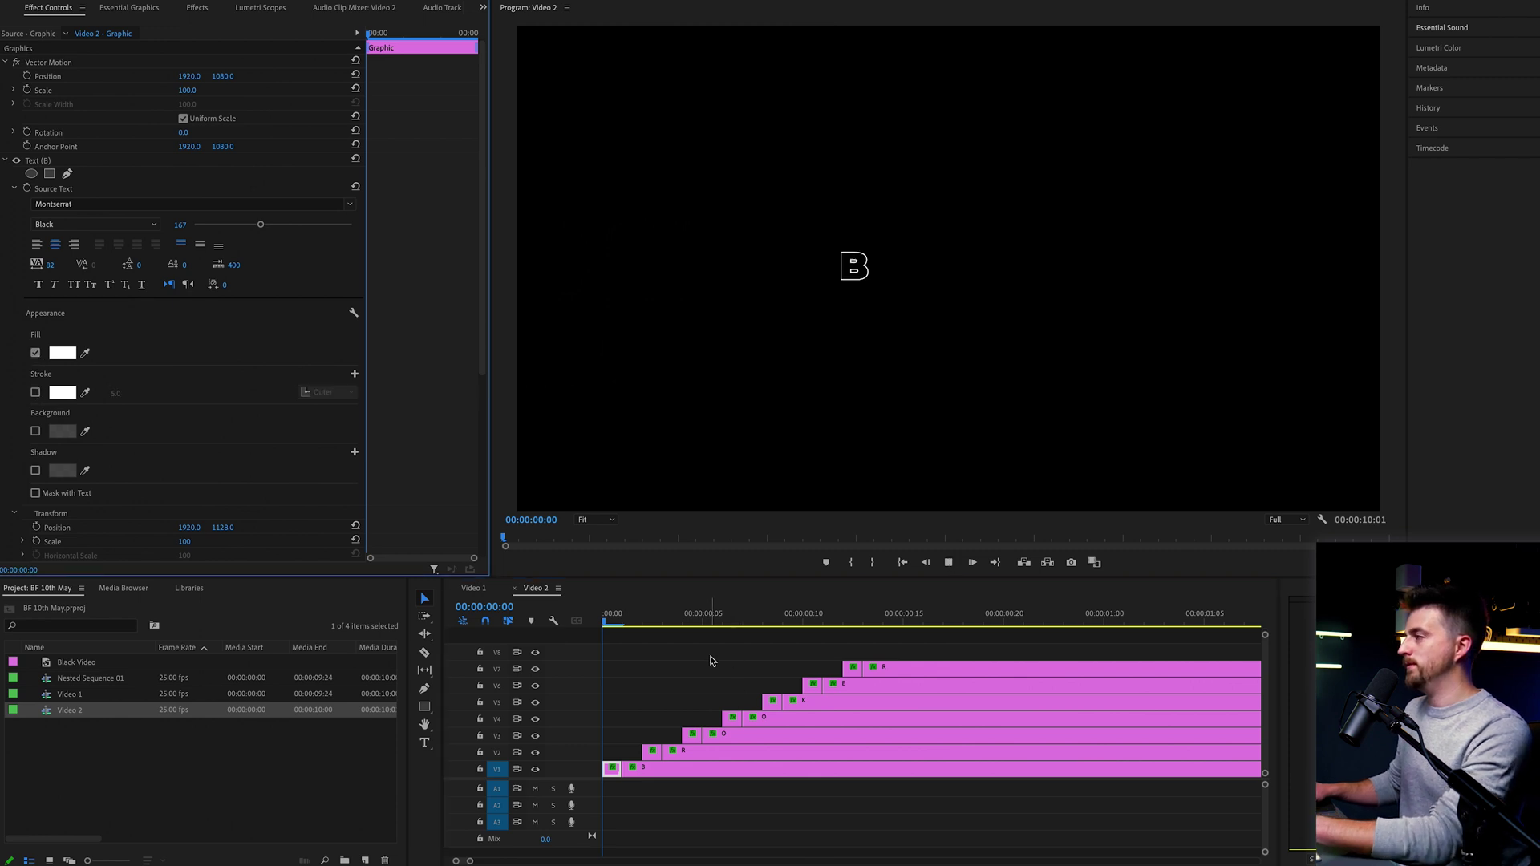
drag(683, 619, 461, 653)
key(space)
key(space)
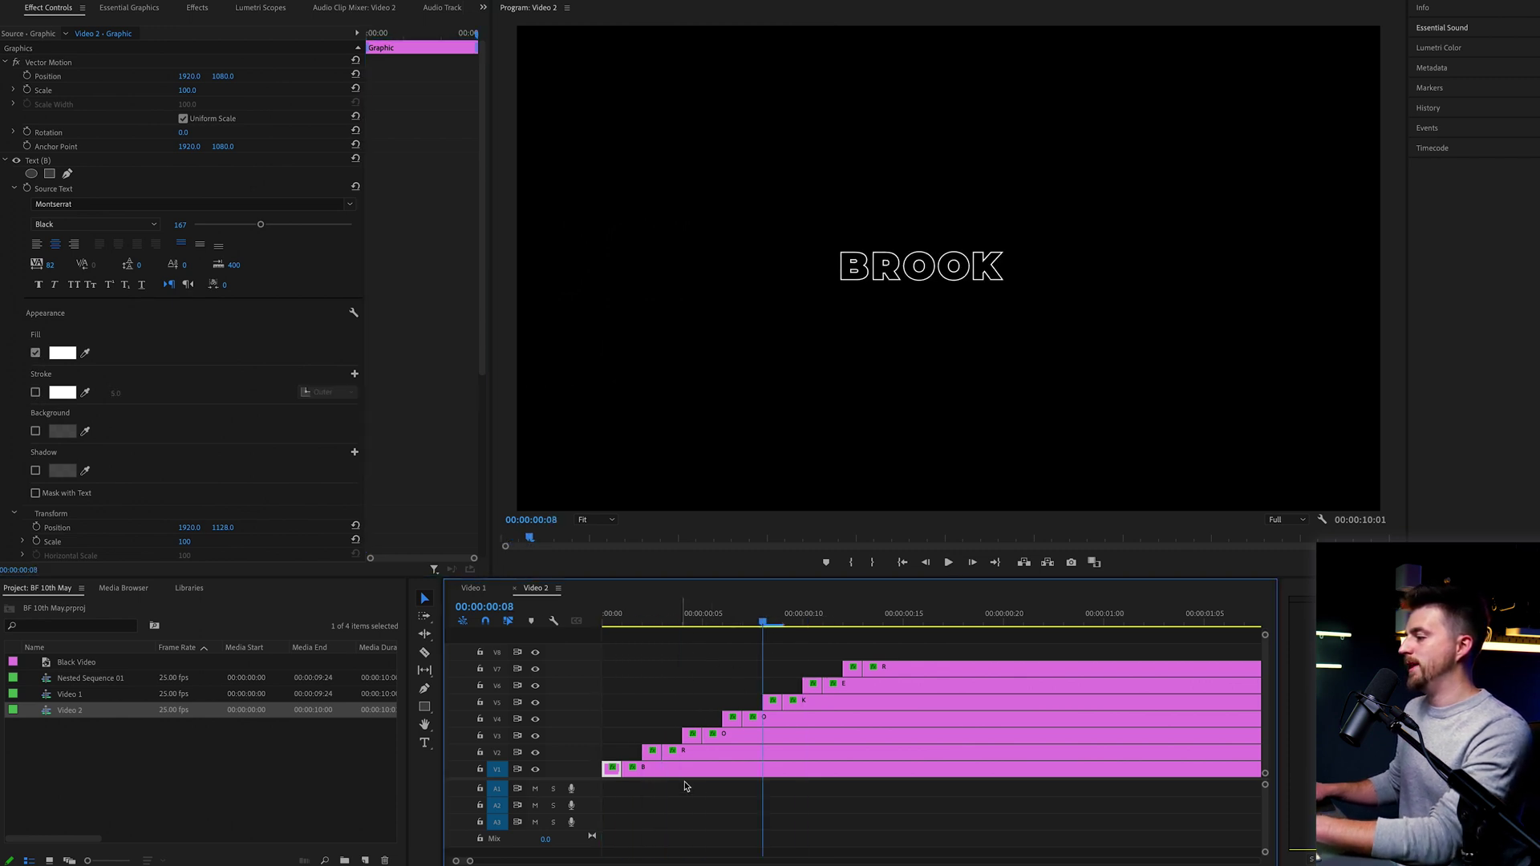
Turn off the stroke and enable the fill on the one-frame R piece on V2 at frame 2
click(653, 752)
click(657, 617)
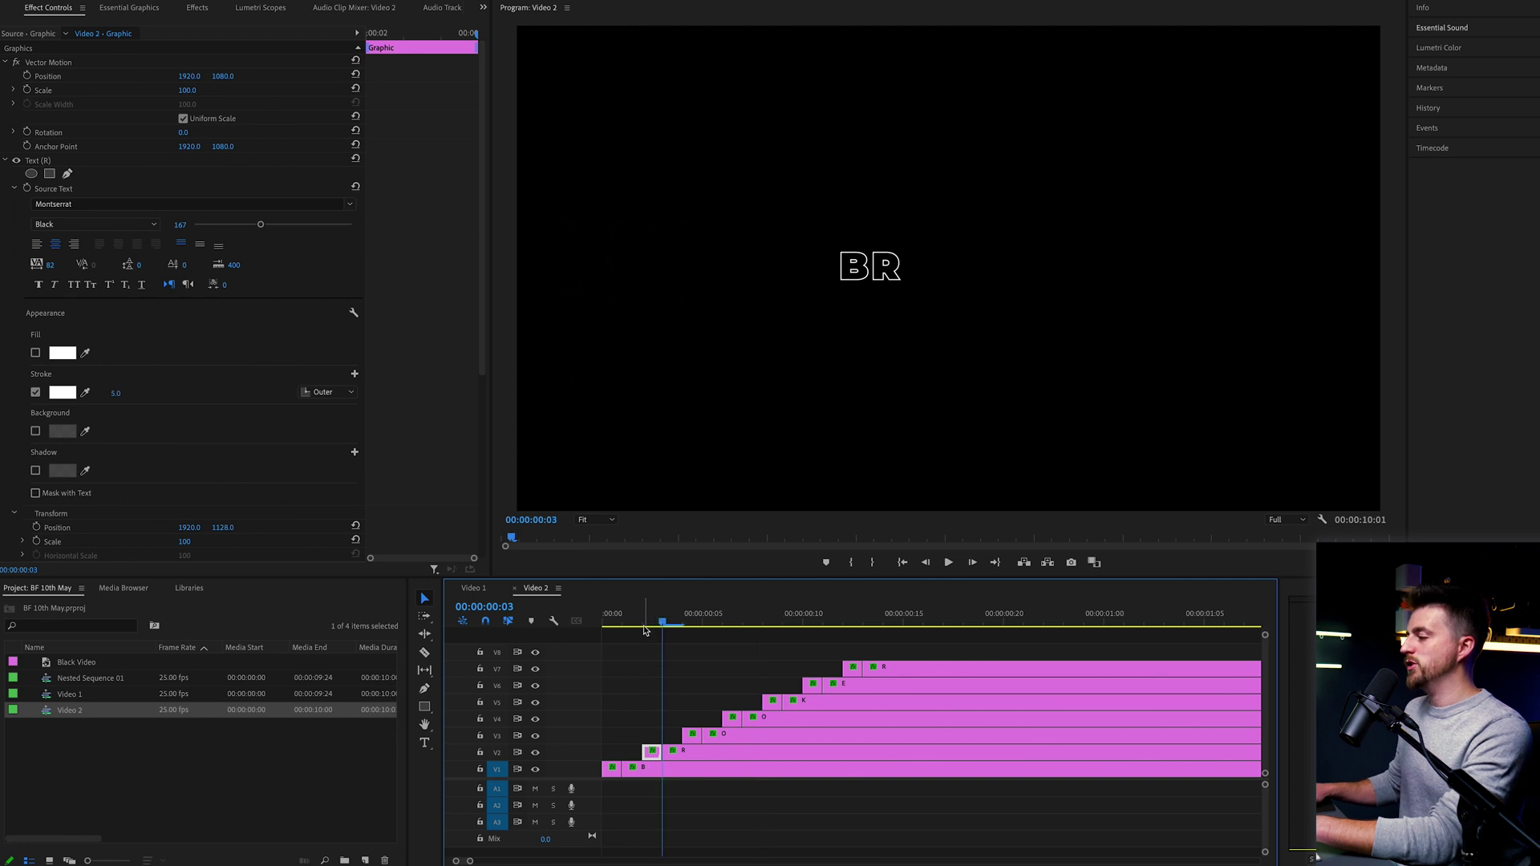
click(647, 630)
click(36, 391)
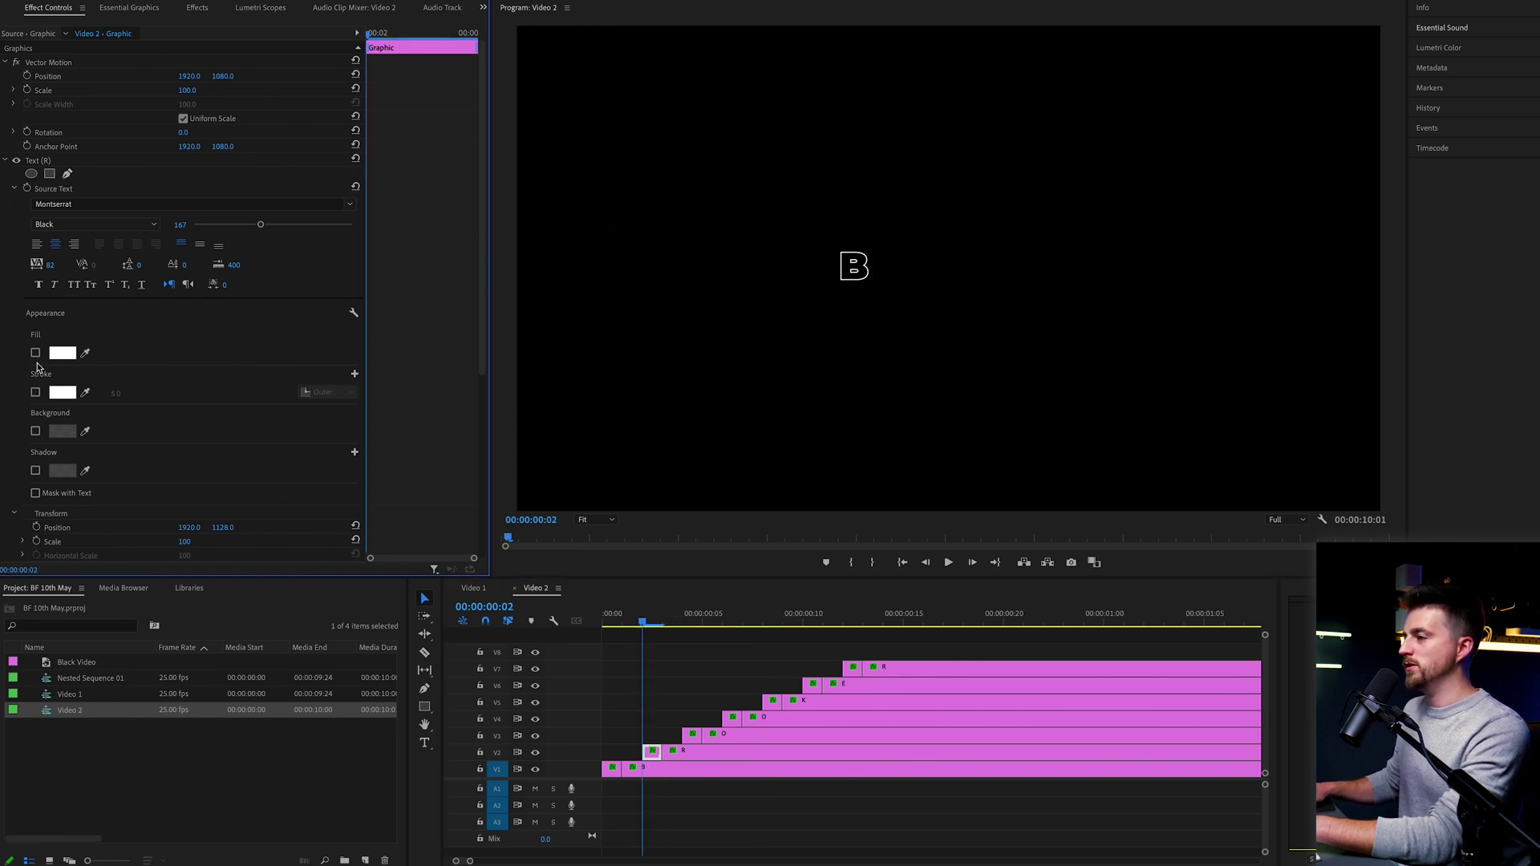
click(35, 353)
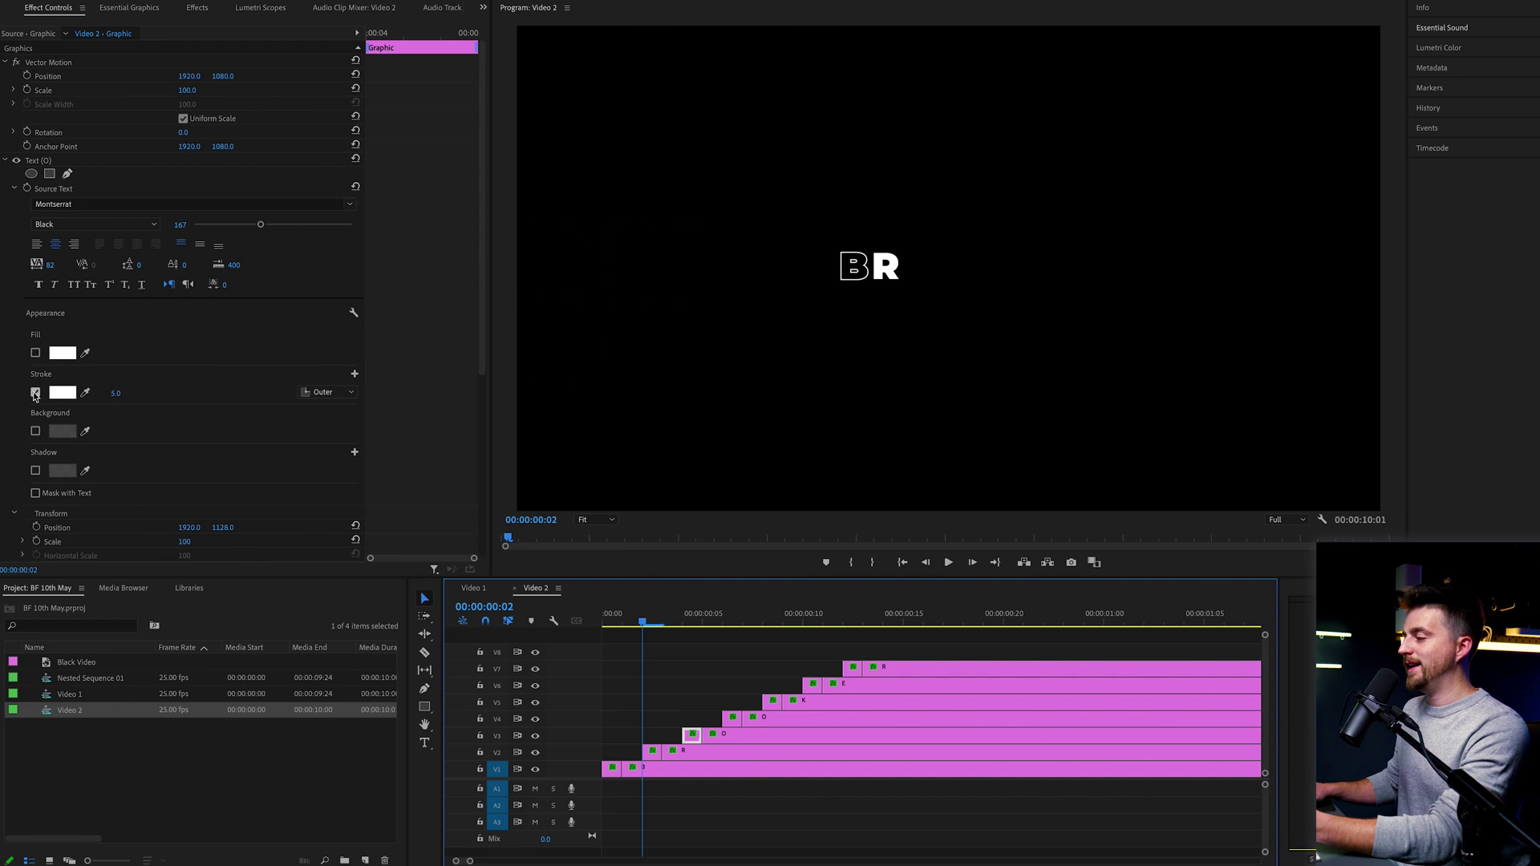
Give the remaining one-frame letter pieces on V3 to V7 a fill instead of a stroke and play the result
click(772, 700)
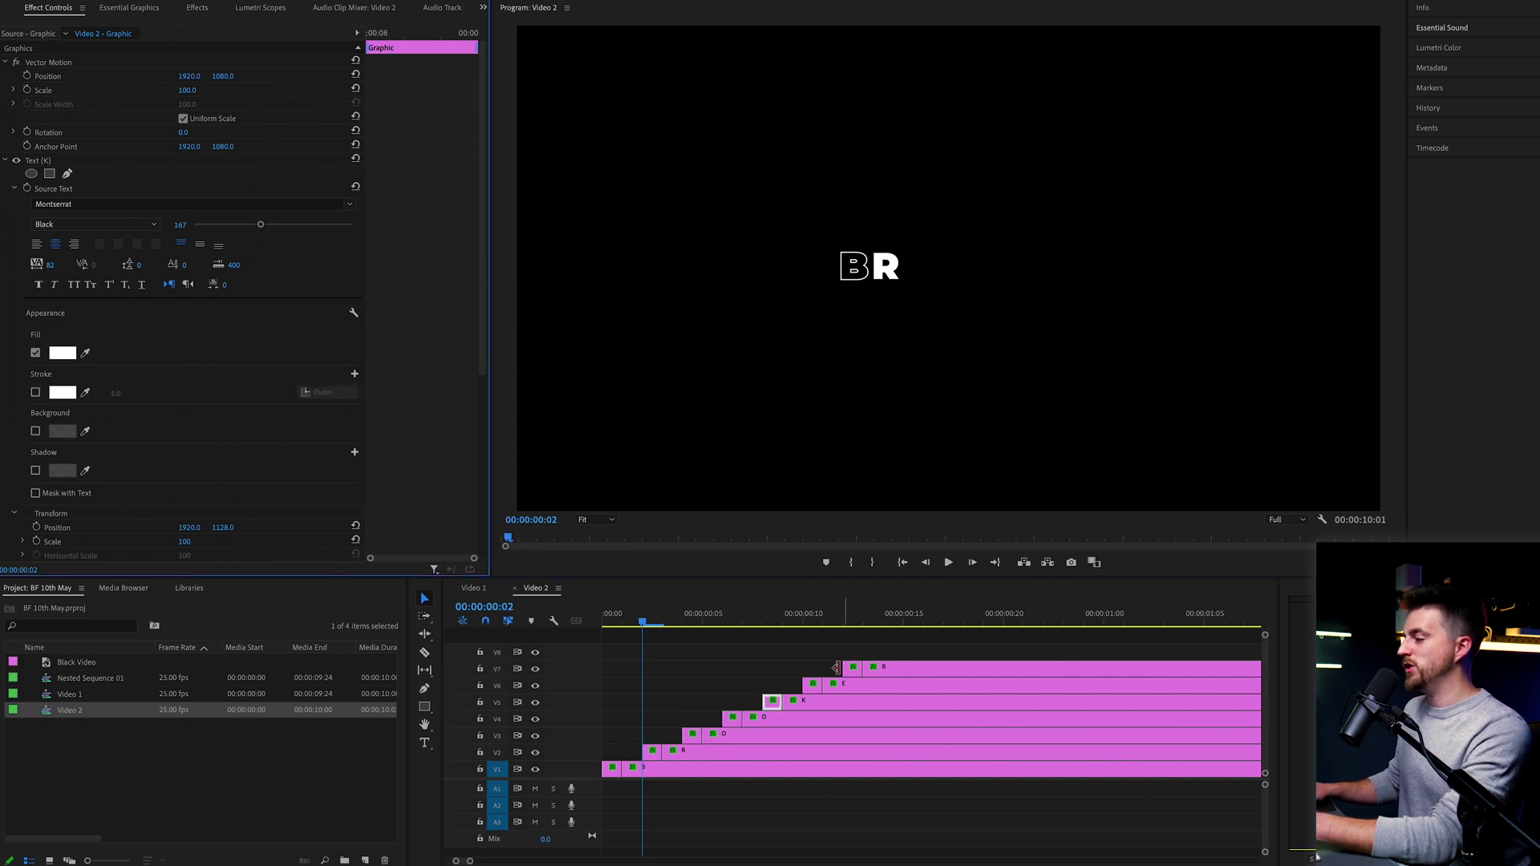
click(815, 686)
click(35, 392)
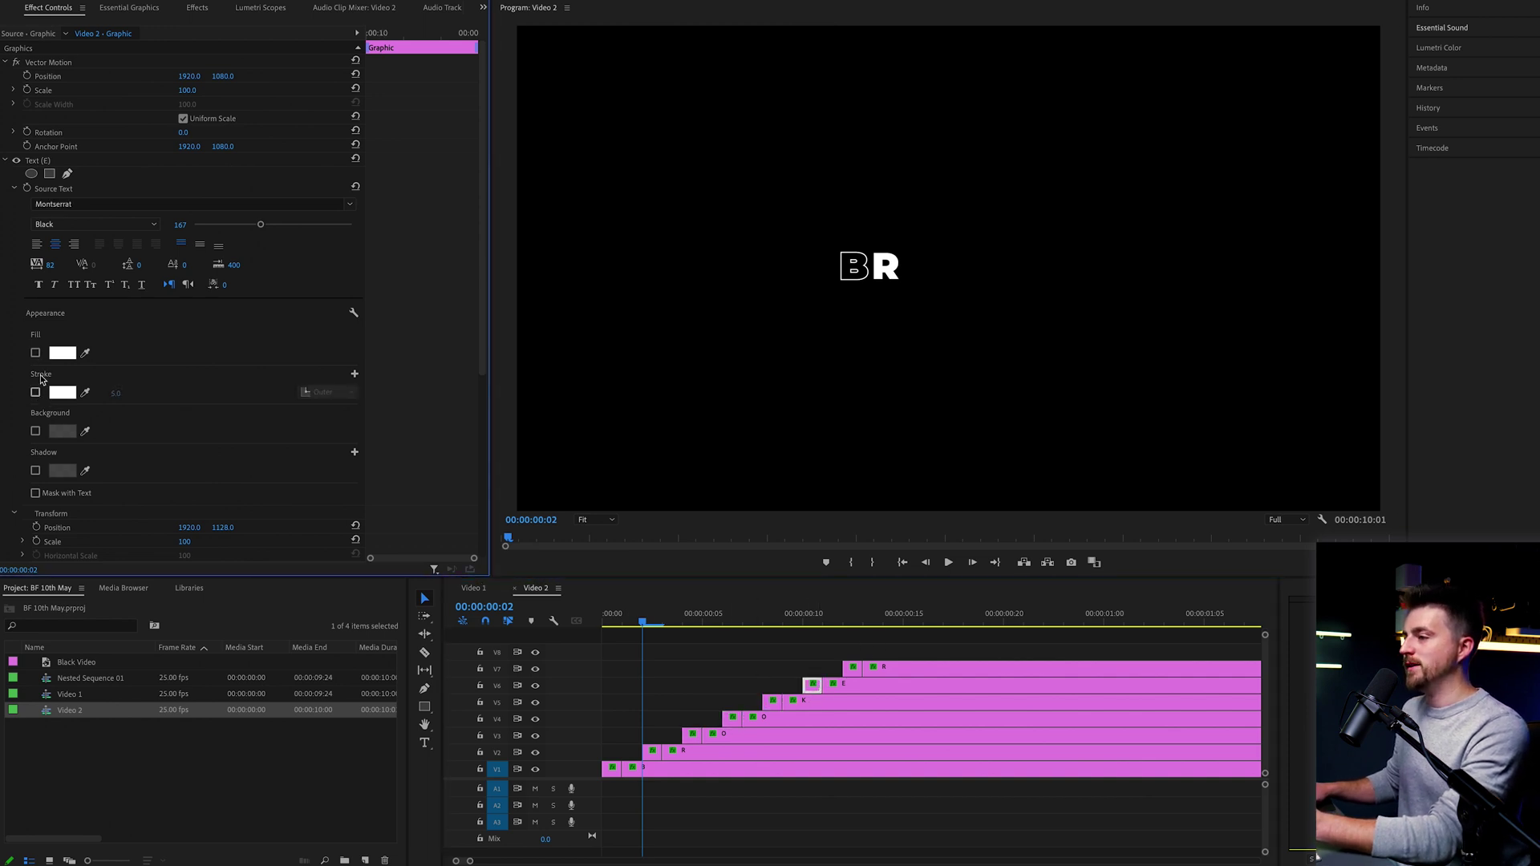
click(851, 669)
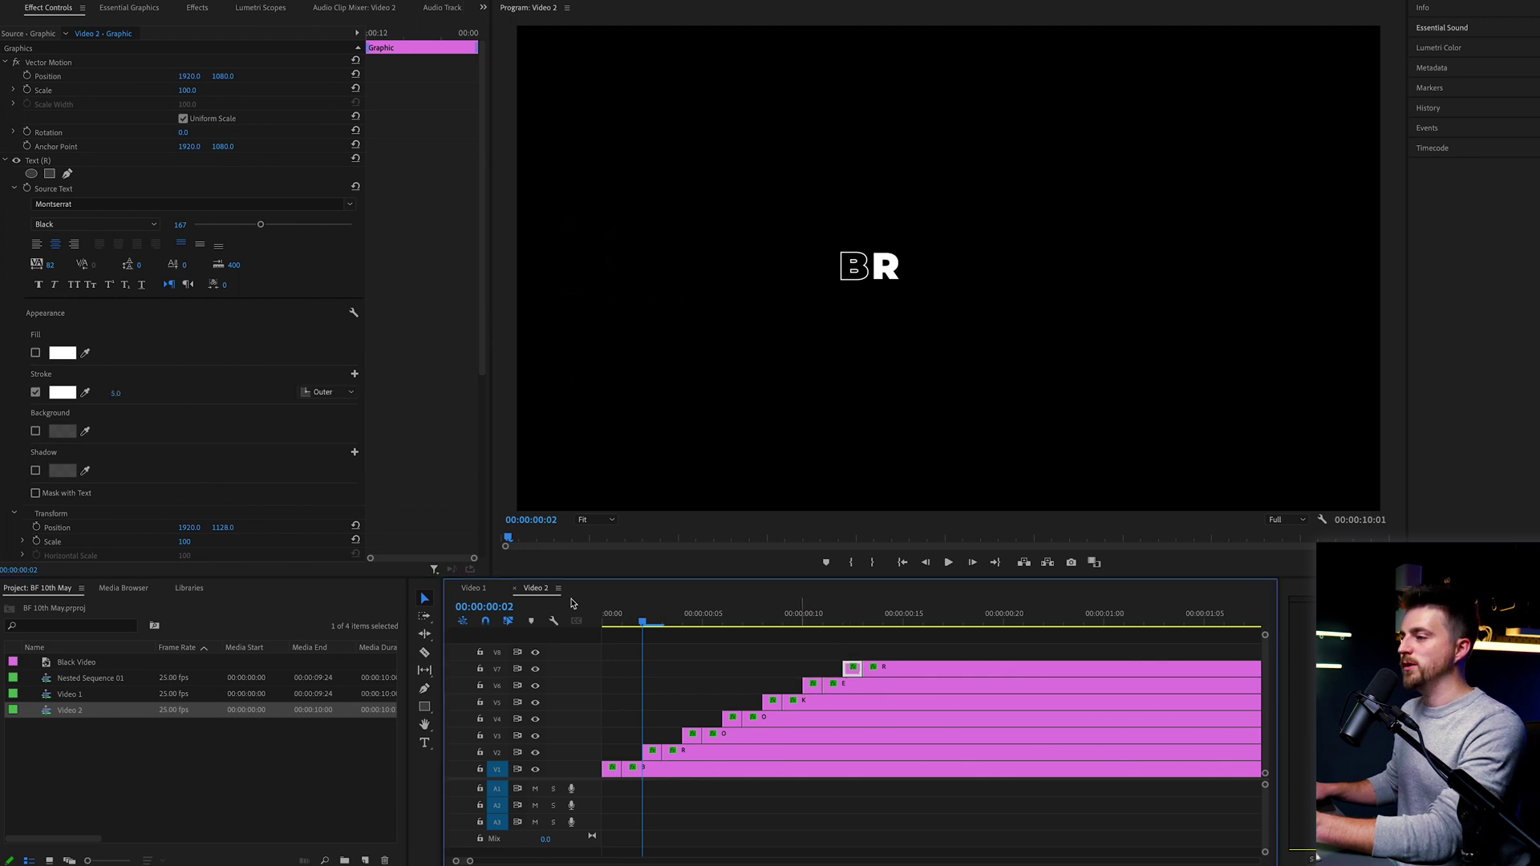
click(36, 392)
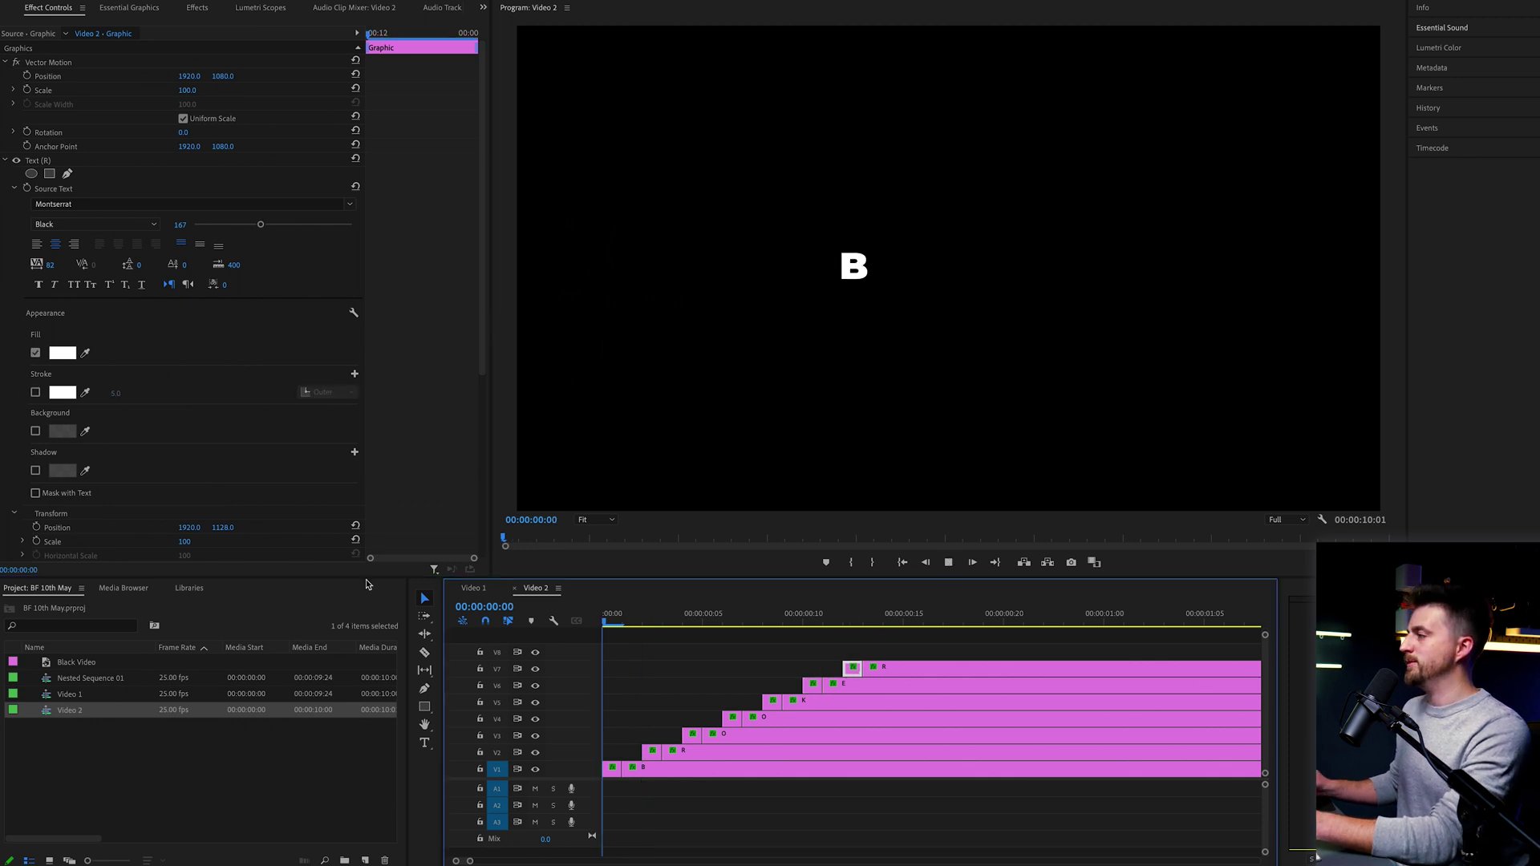
key(space)
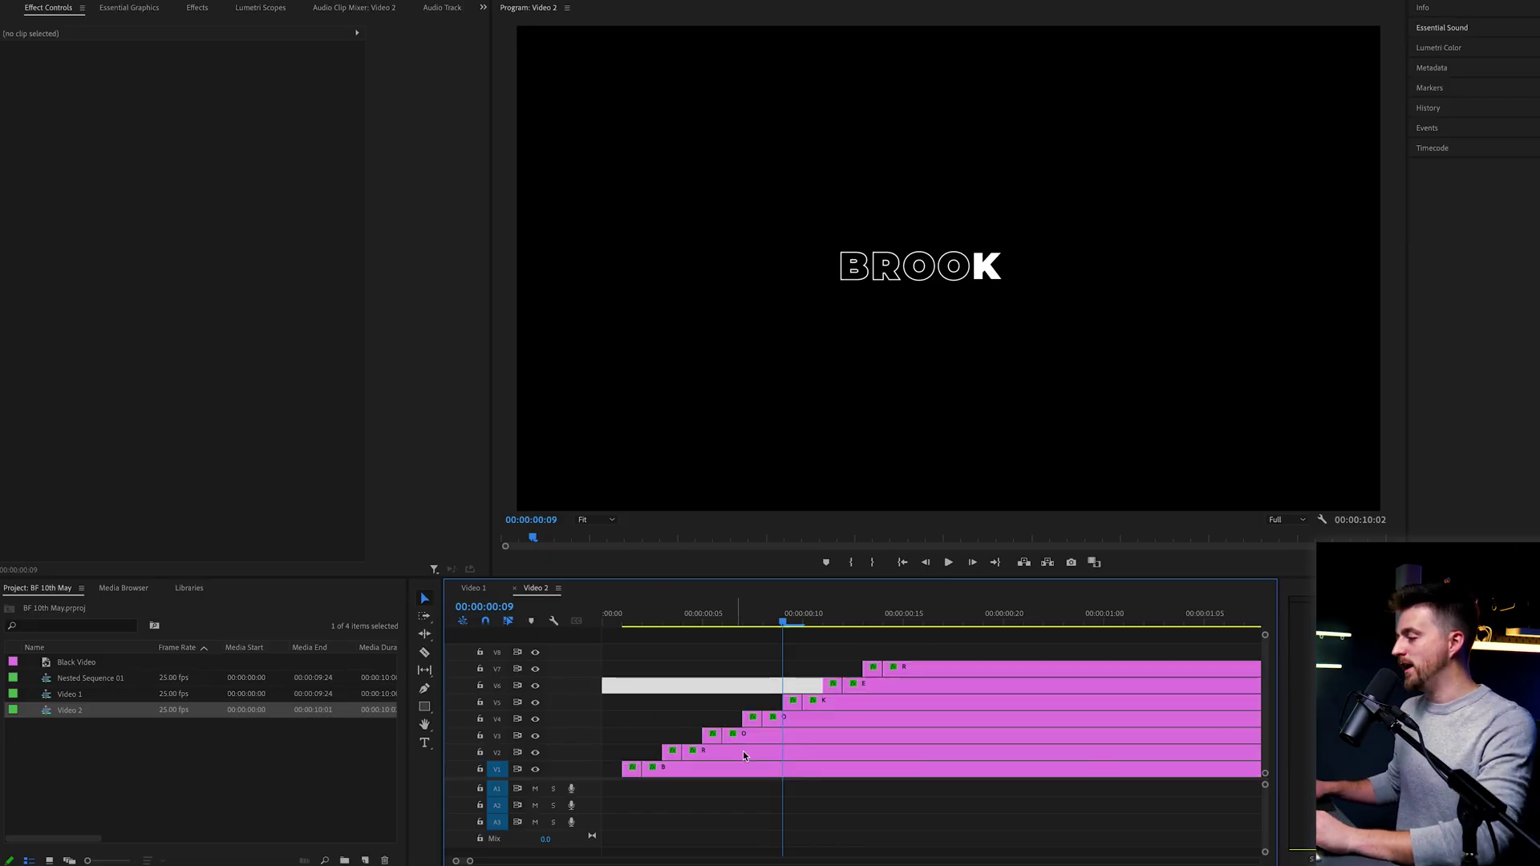
Cut a one-frame piece at frame 7 from the O clip on V3, switch it from stroke to fill and preview
key(c)
click(756, 737)
key(v)
click(753, 736)
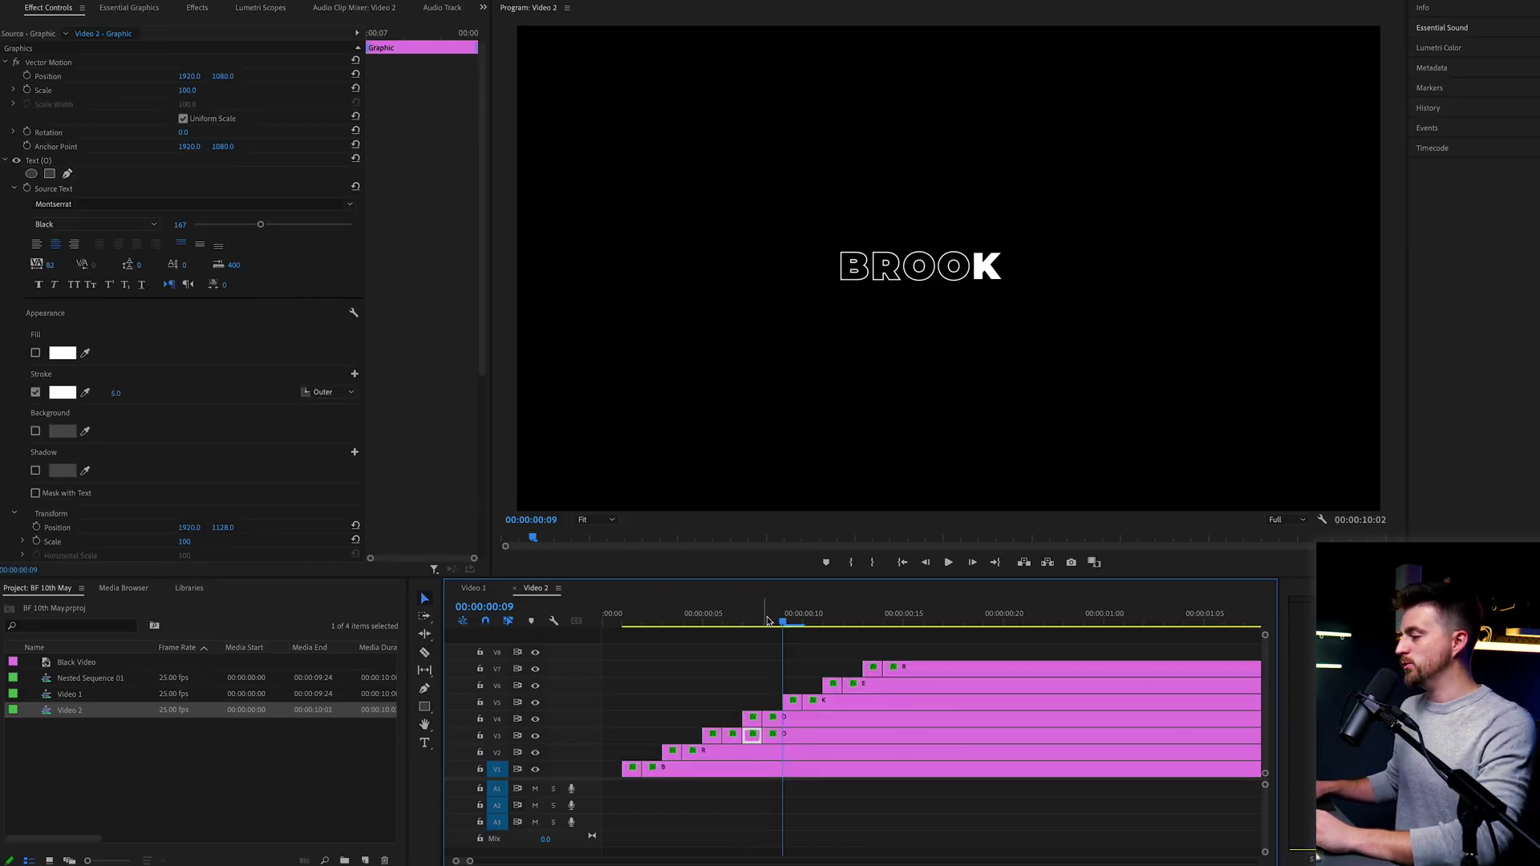
key(Left)
mouse_move(751, 623)
mouse_down()
mouse_move(694, 618)
mouse_move(743, 625)
mouse_up()
click(35, 353)
click(36, 392)
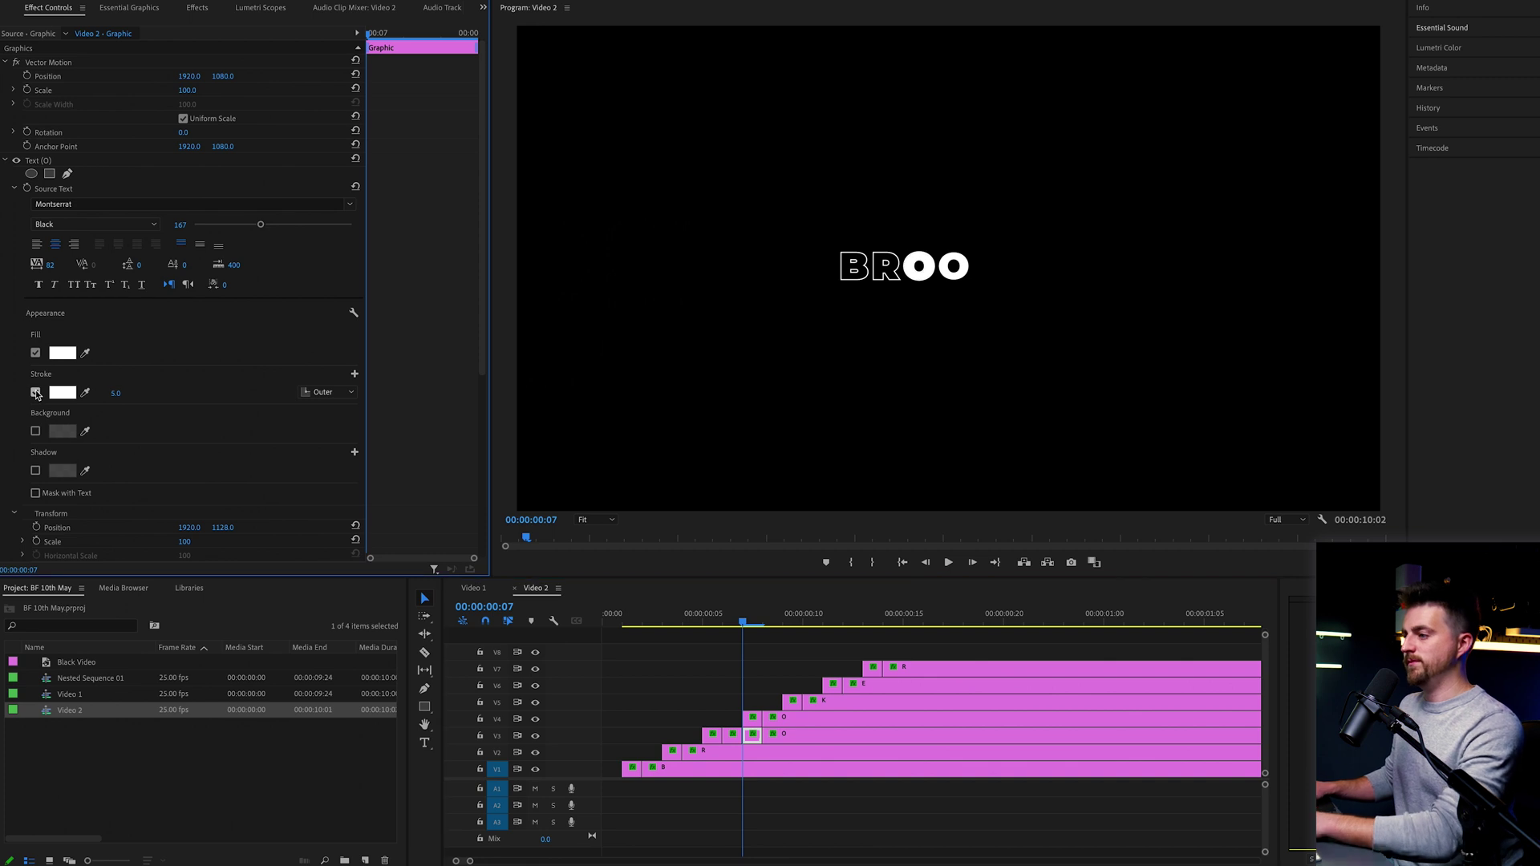
drag(731, 619, 614, 623)
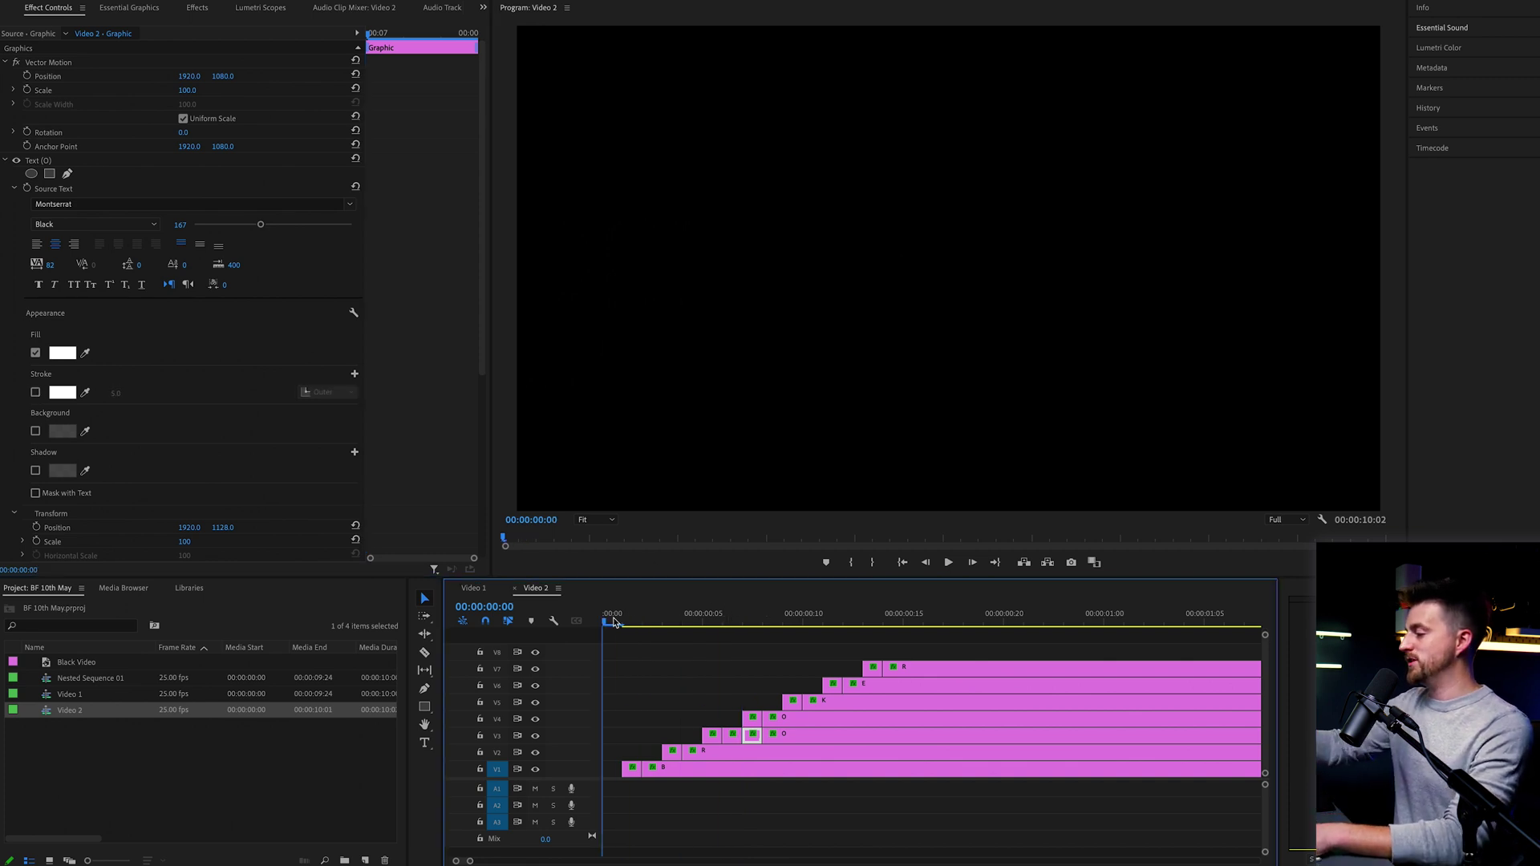
key(space)
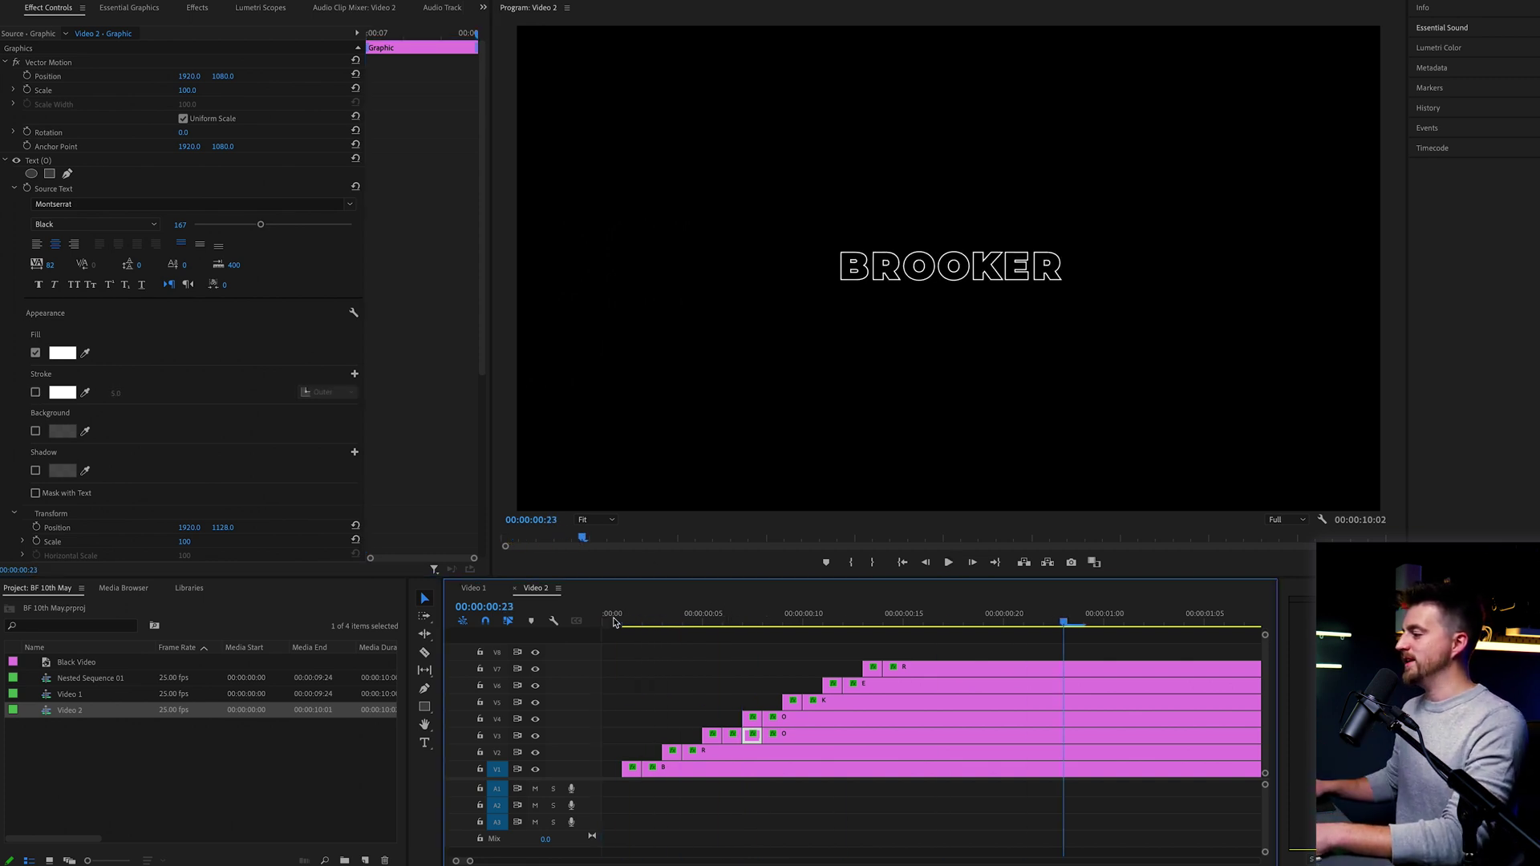
Cut the E clip on V6 at frames 13, 14, 15 and 16 with the Razor tool
click(844, 622)
key(c)
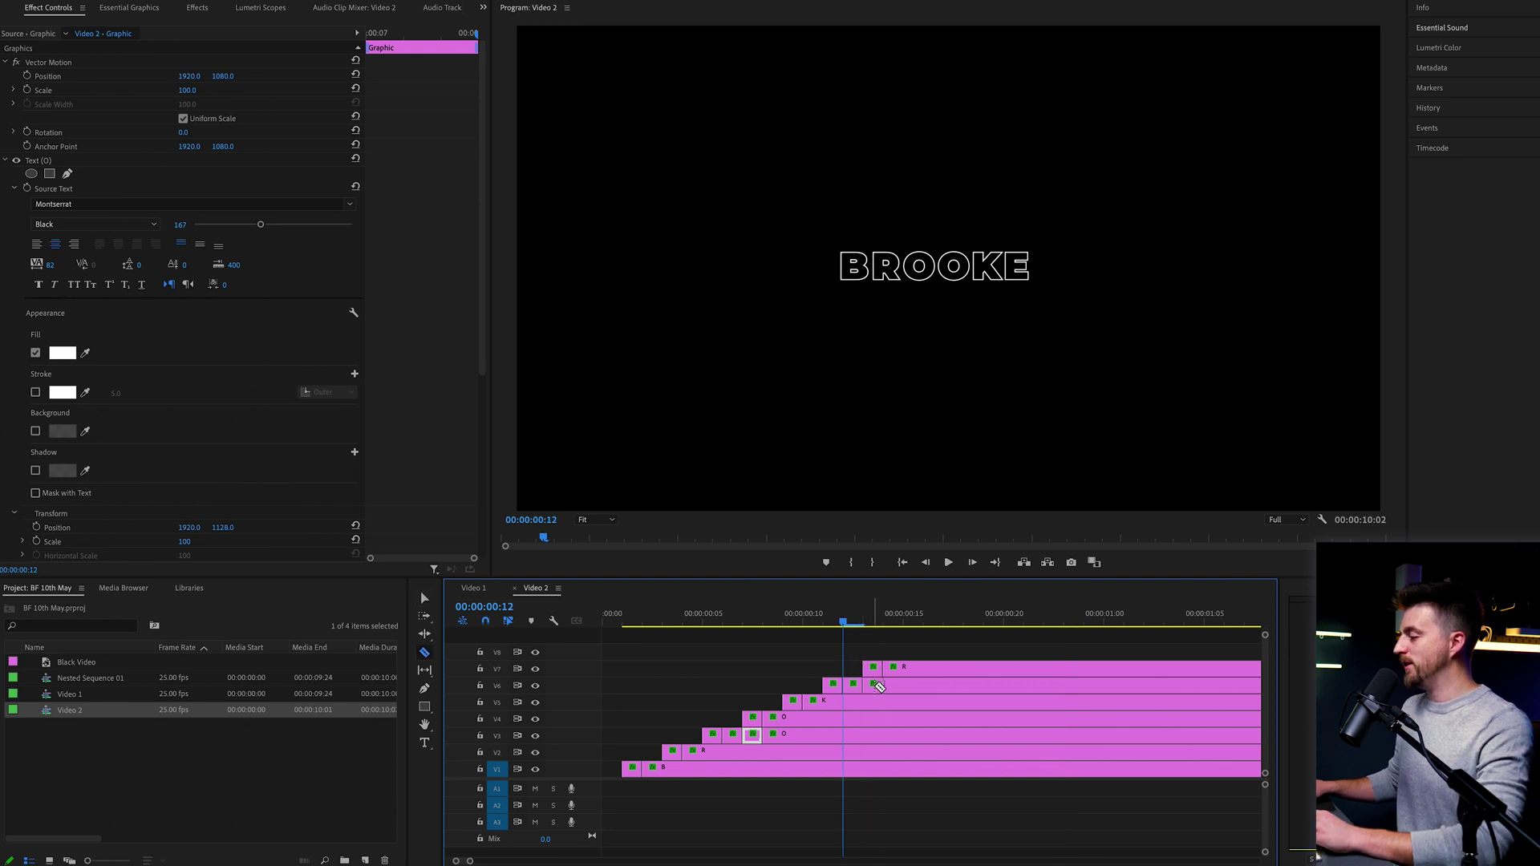
click(883, 686)
click(903, 687)
click(923, 687)
key(v)
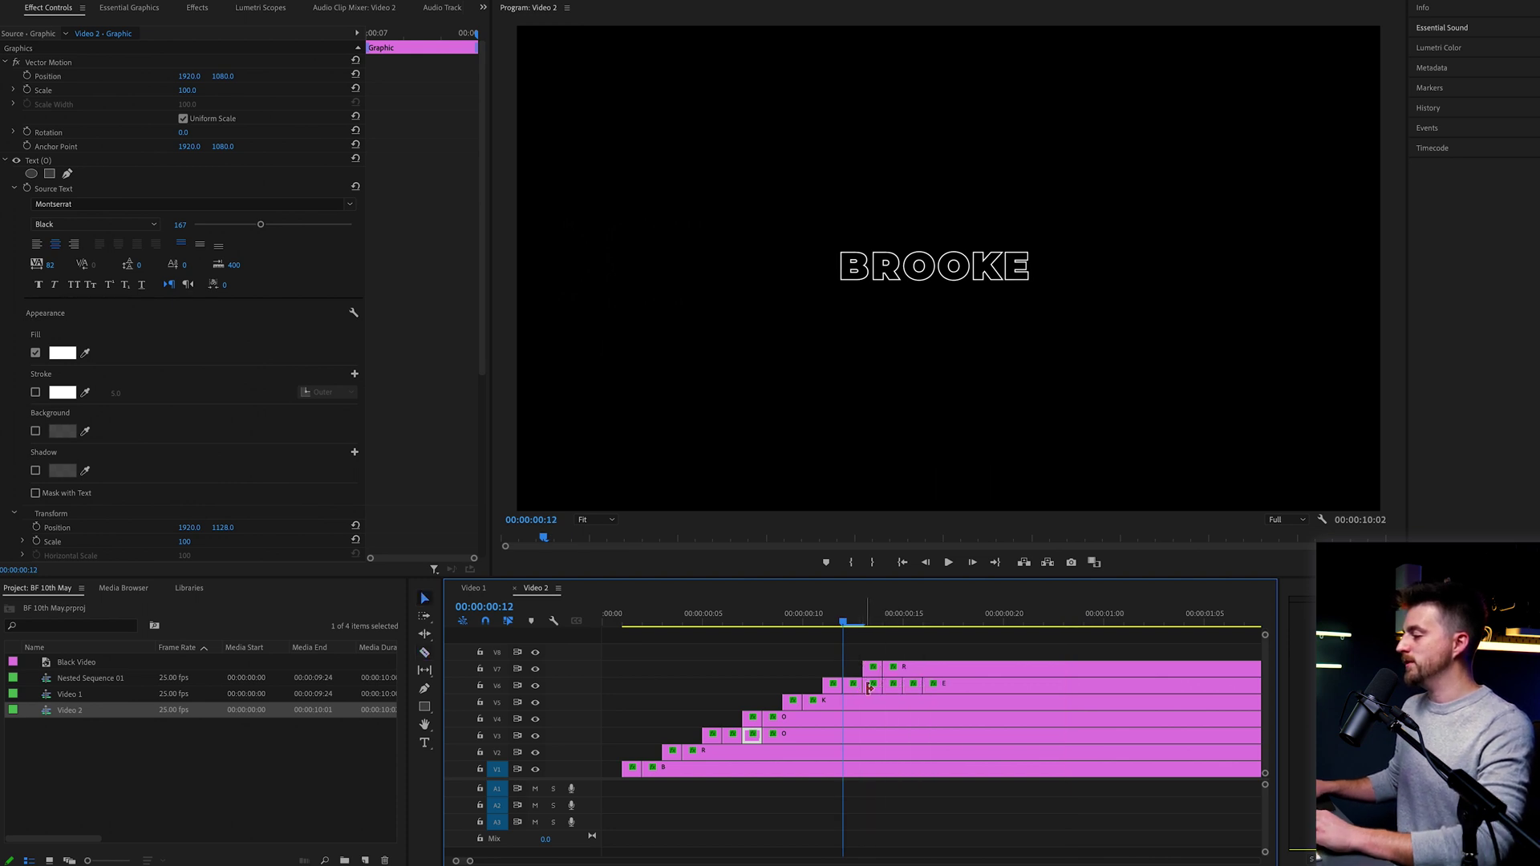
Enable the fill and turn off the stroke on the V6 E pieces at frames 13 and 15
click(872, 684)
click(37, 354)
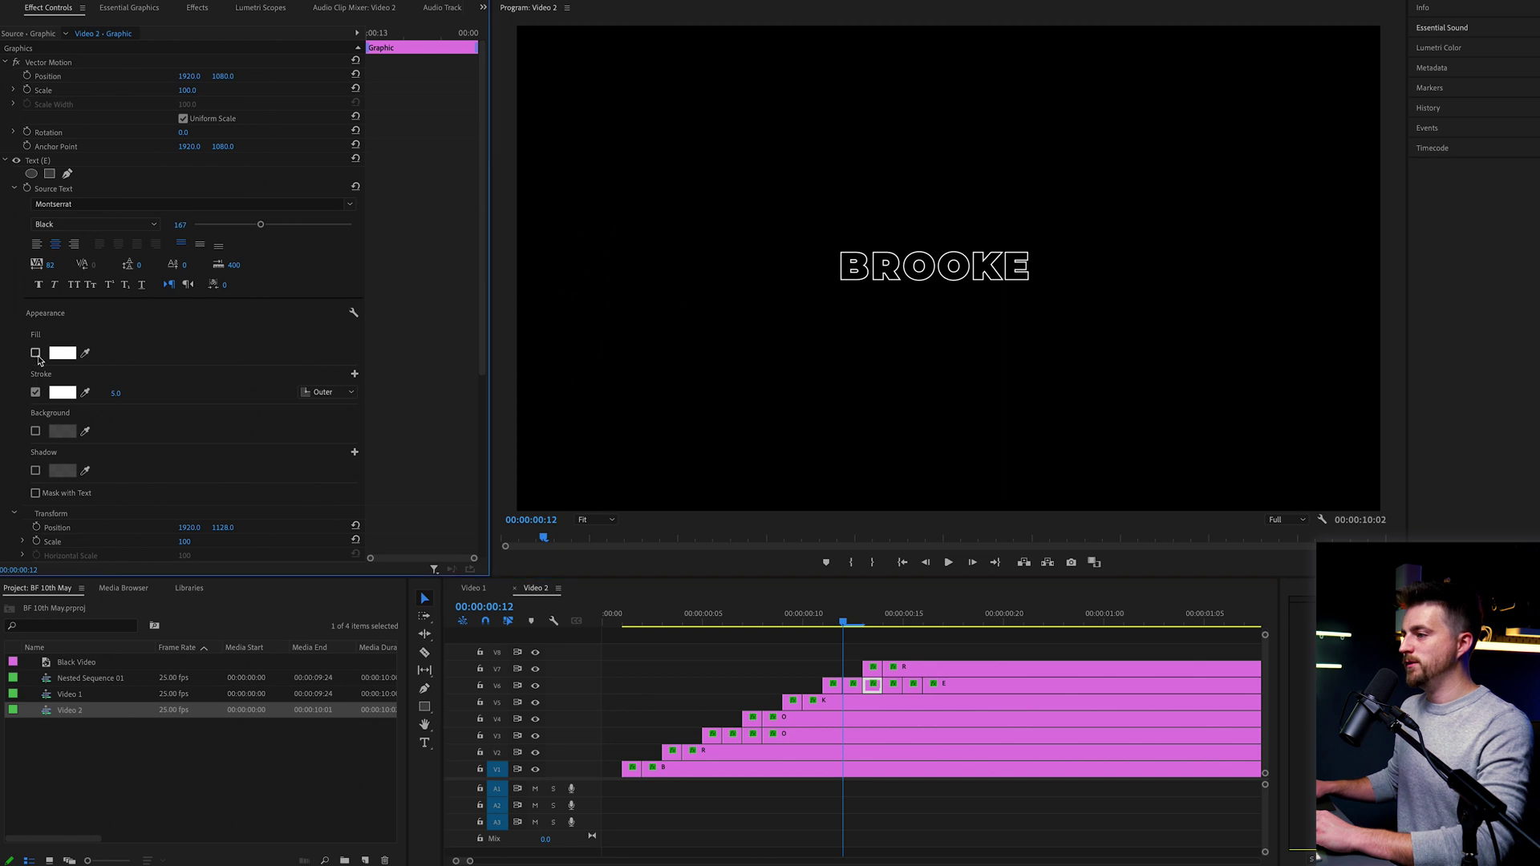
click(914, 687)
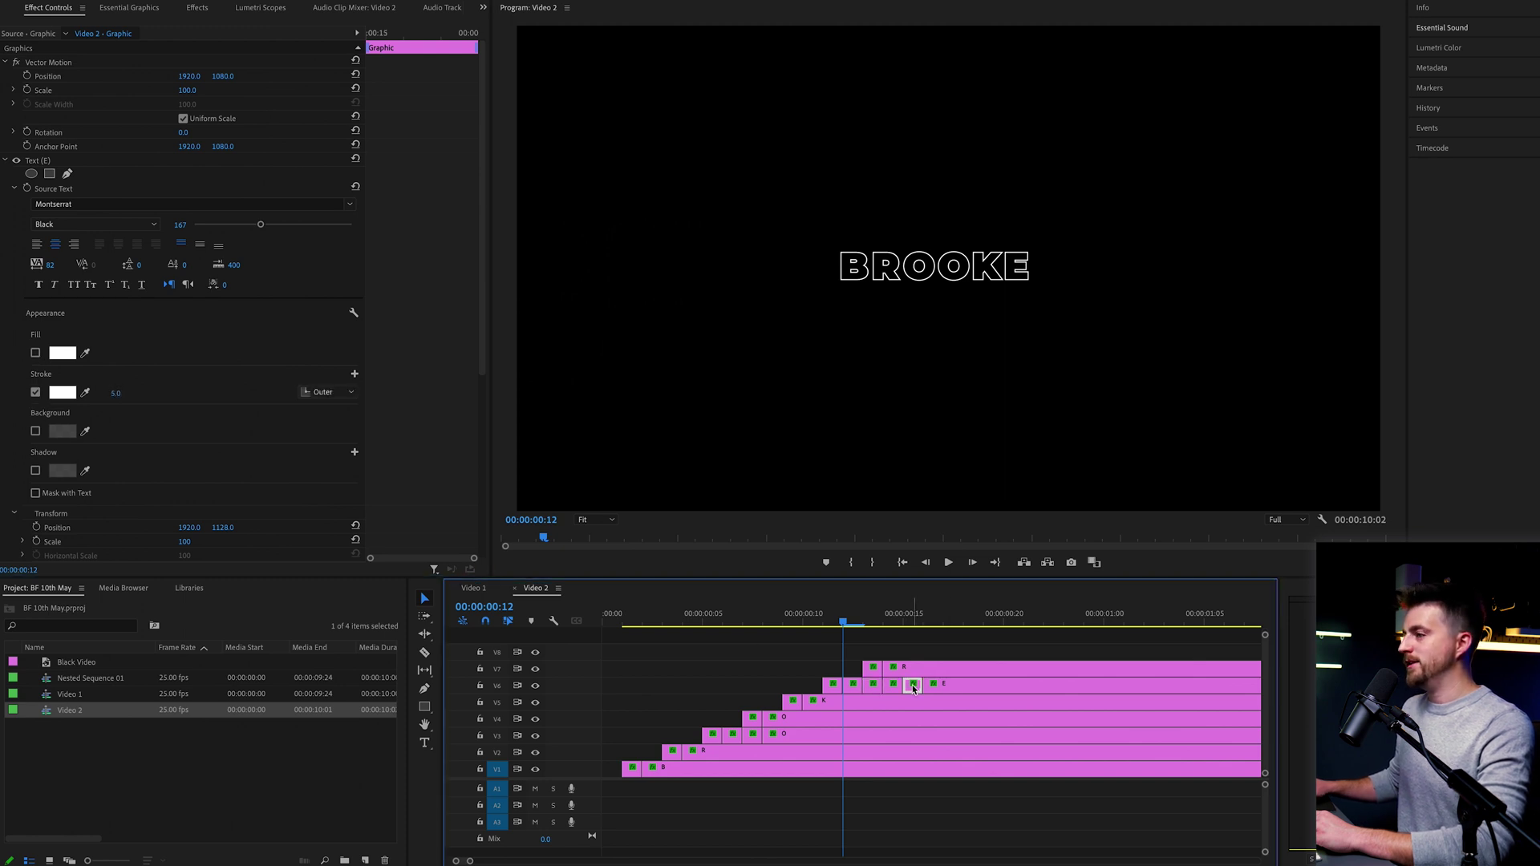
click(36, 393)
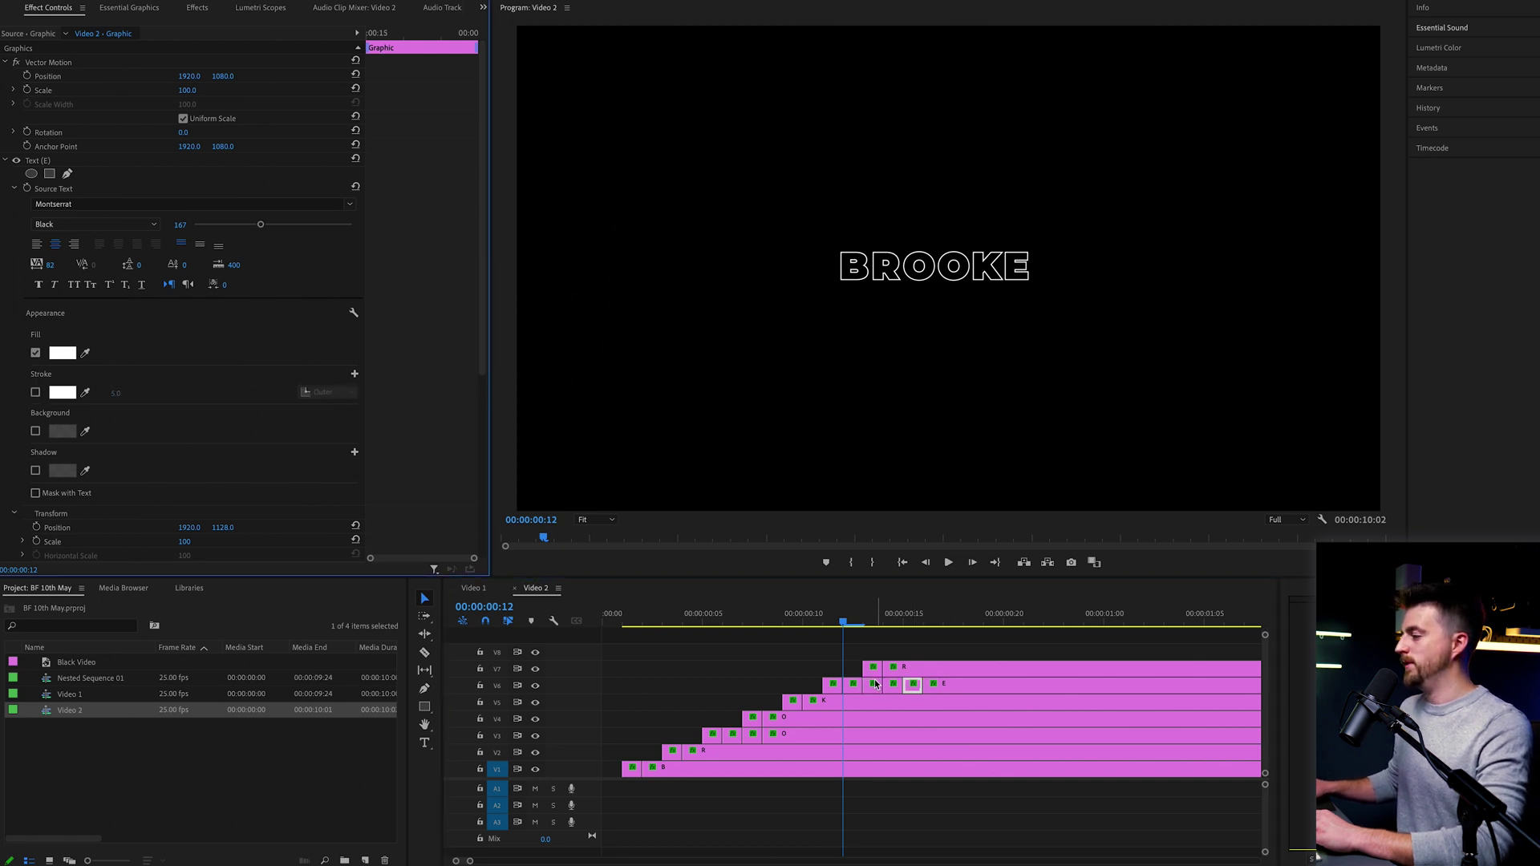
Play back the flickering letter reveal from the start with the whole sequence in view
click(699, 608)
key(space)
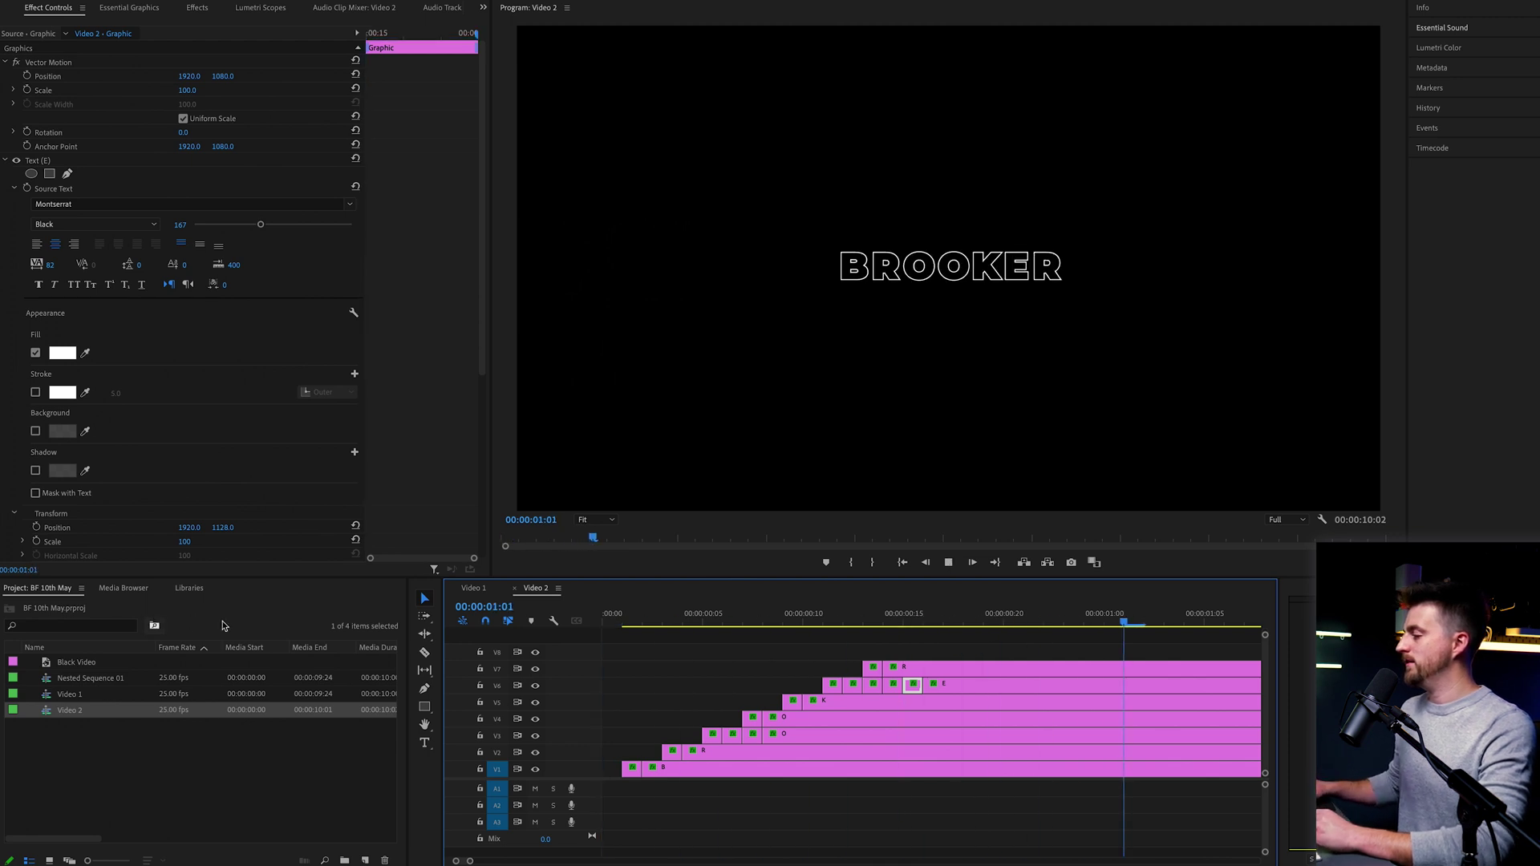
key(backslash)
key(Home)
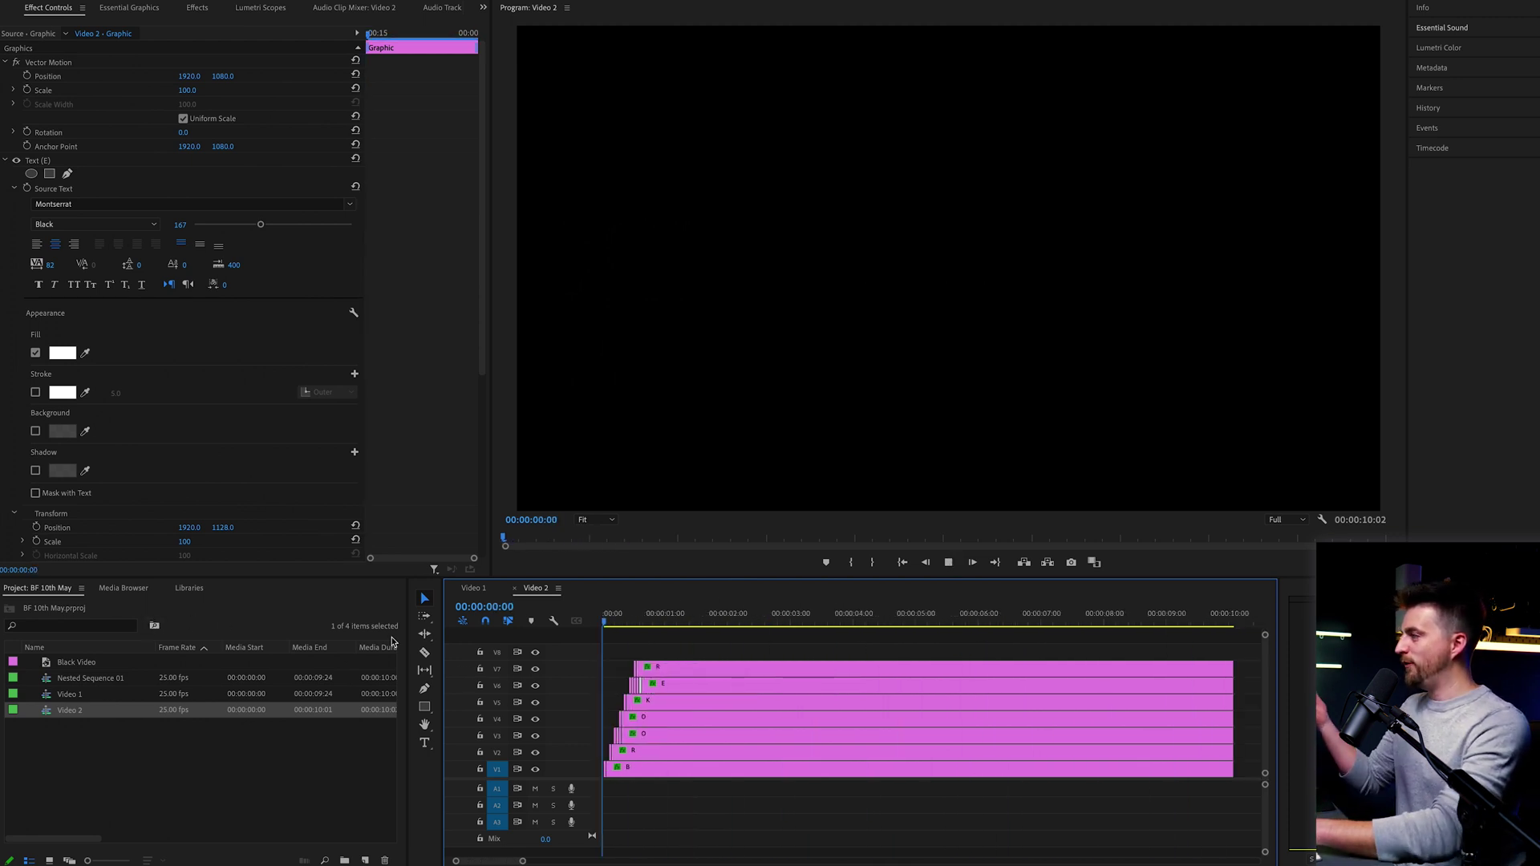
key(space)
key(space)
drag(656, 612, 509, 614)
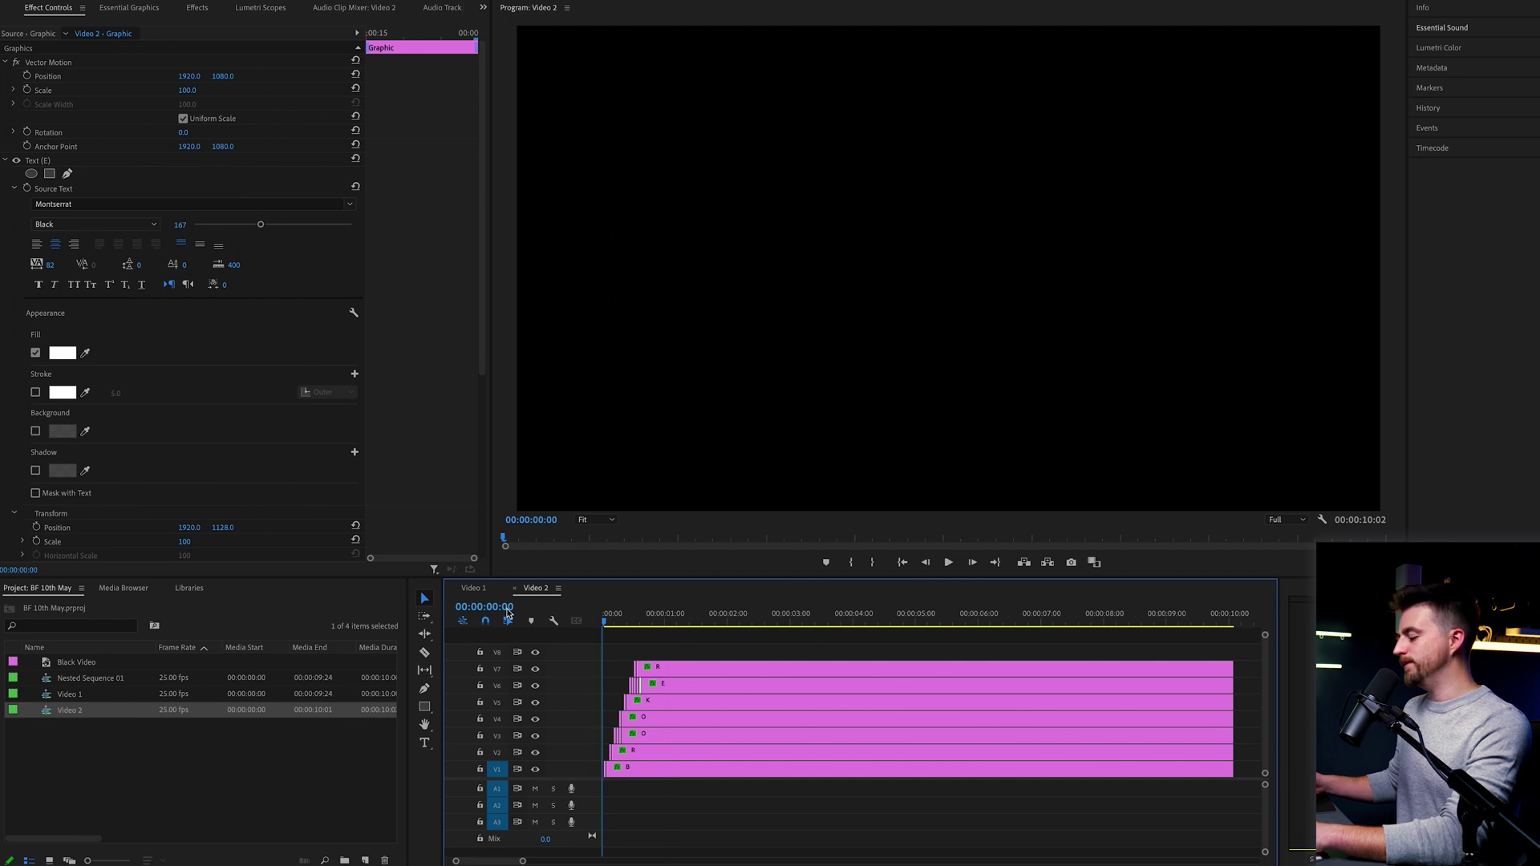
key(space)
Cut the outlined R clip on V2 at frame 6 and extend the filled R piece up to that cut
key(equal)
key(equal)
click(644, 619)
key(equal)
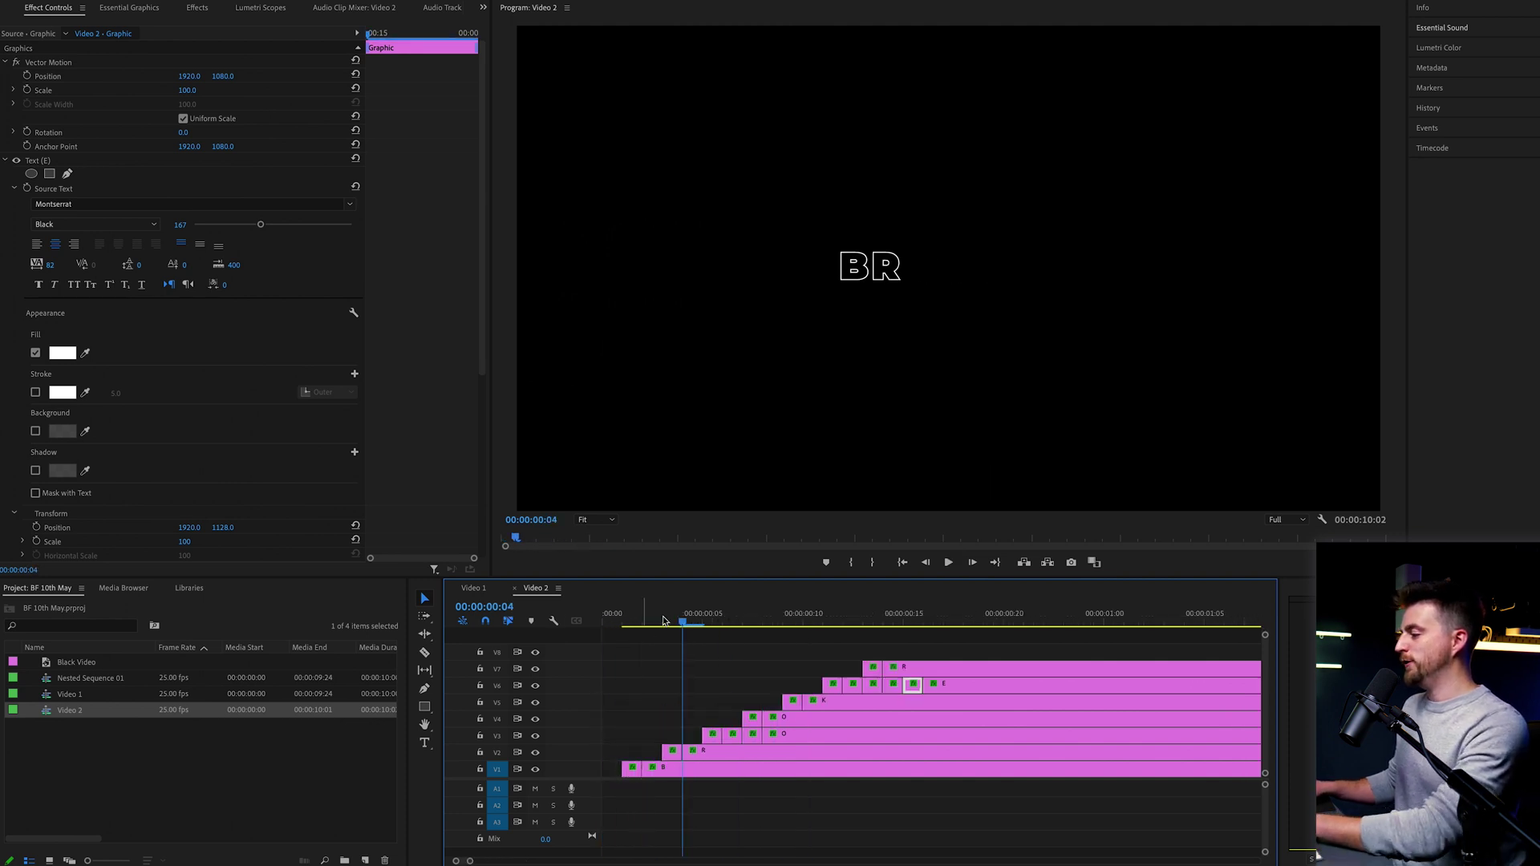
drag(658, 632, 596, 615)
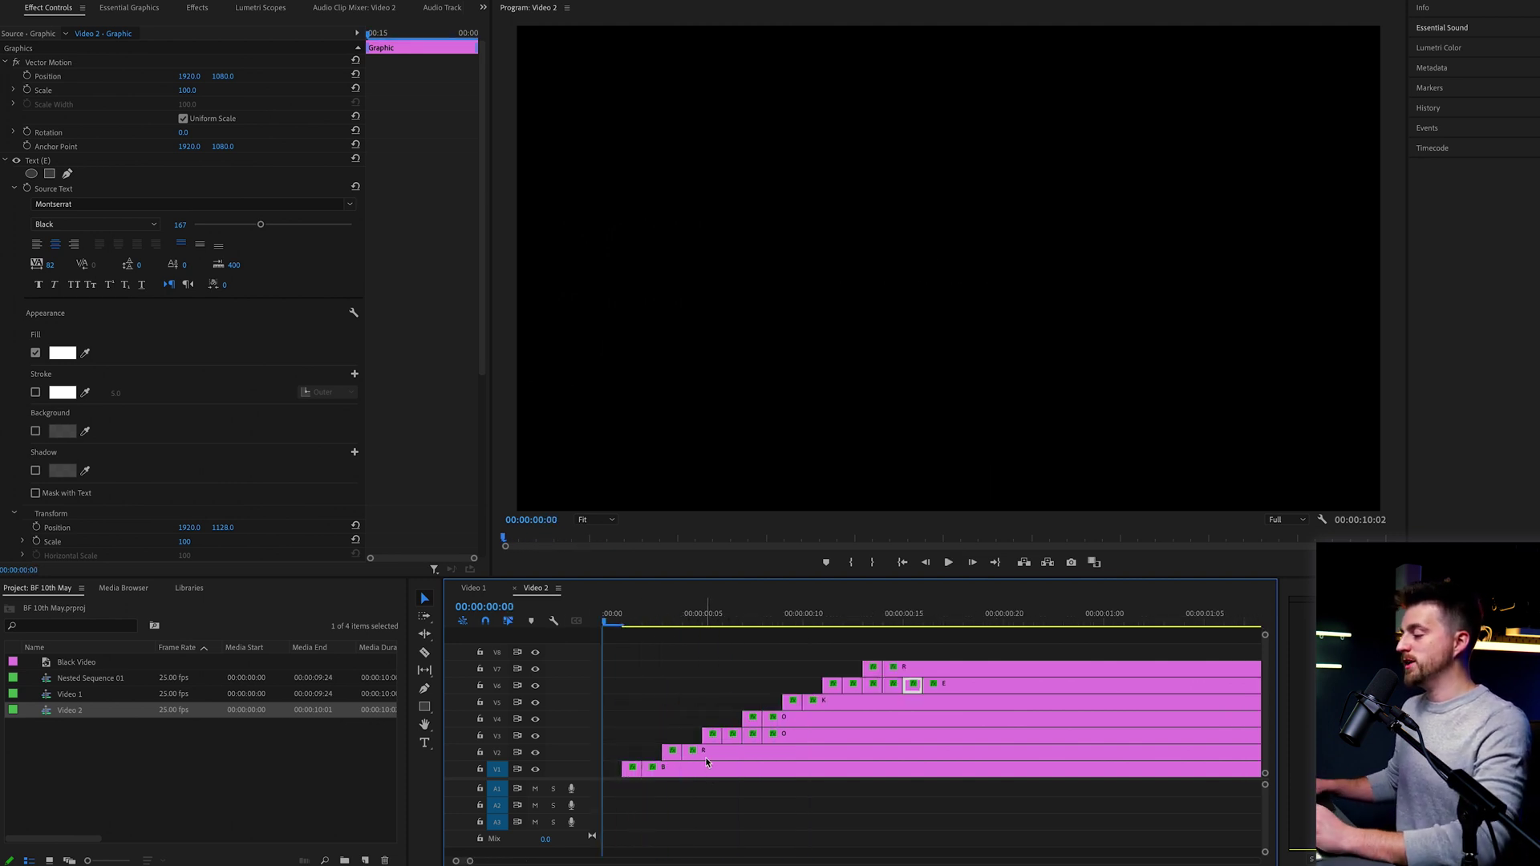
click(671, 624)
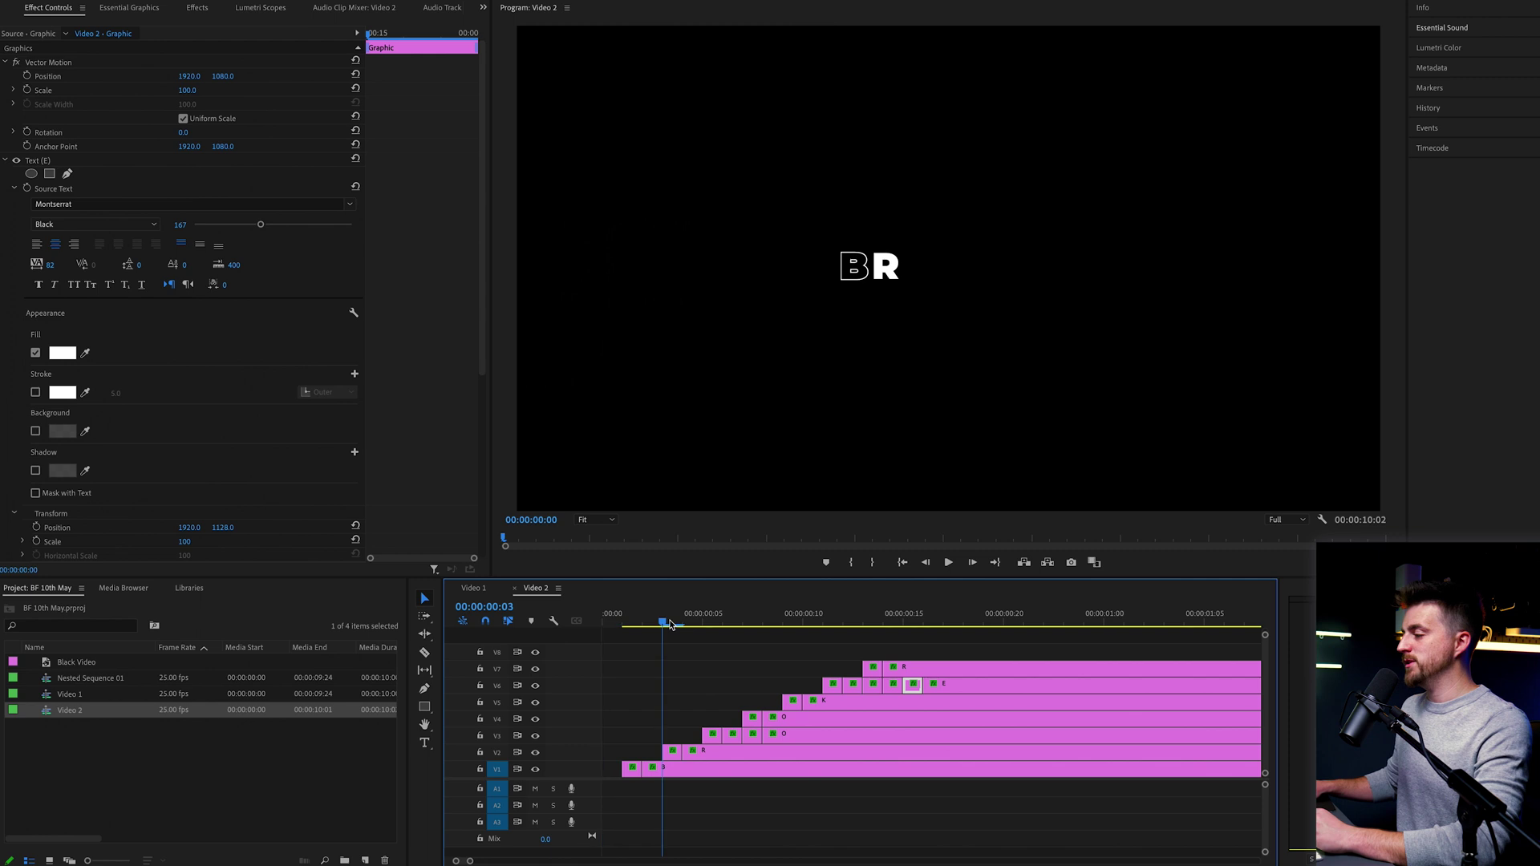
click(727, 755)
key(c)
click(724, 754)
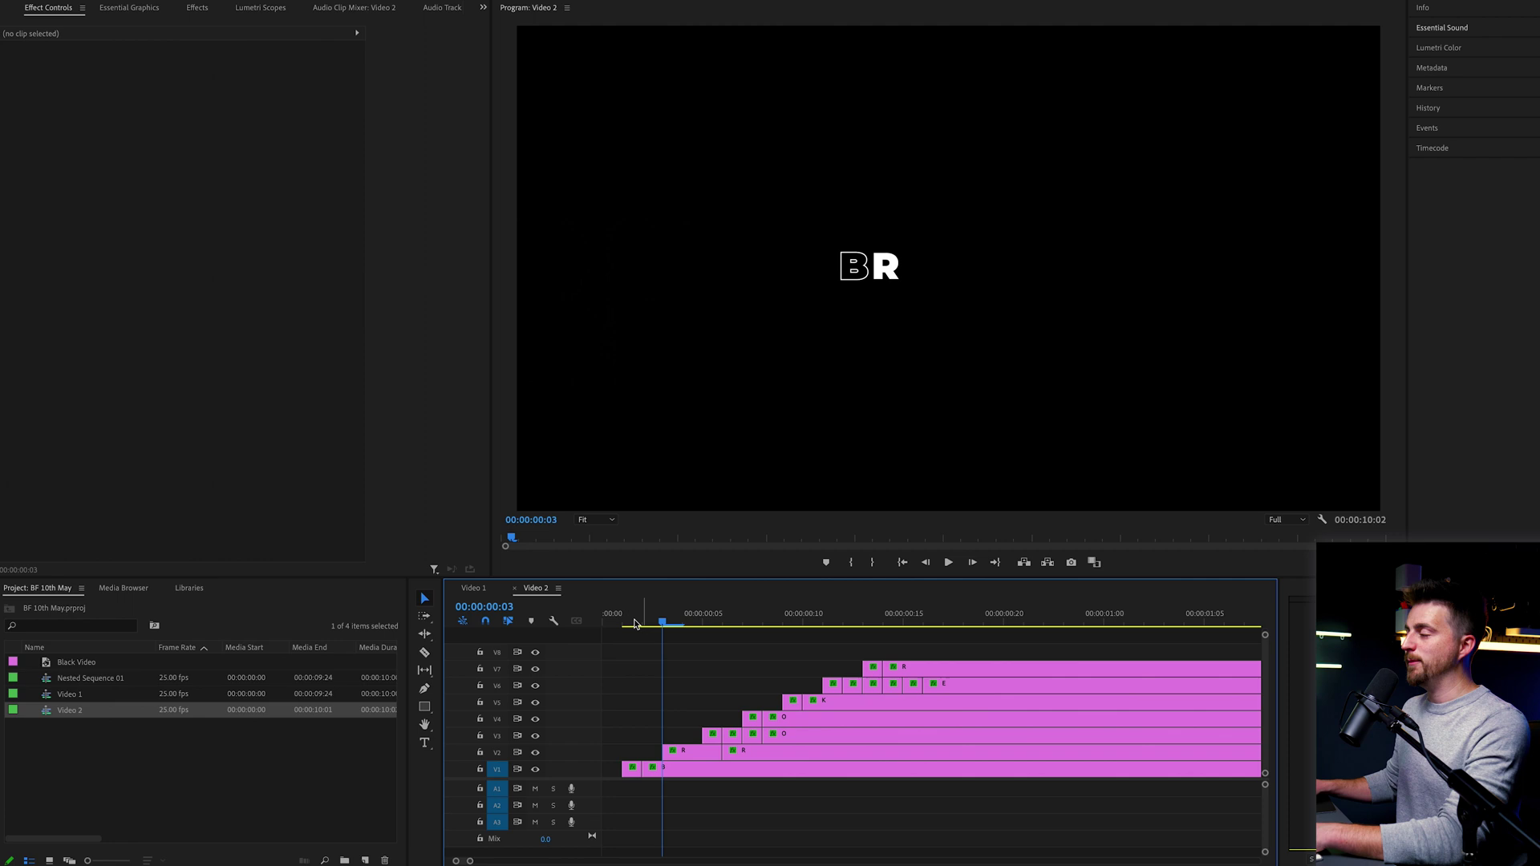
key(space)
Cut the K clip on V5 at frame 14, delete the outlined part before it and extend the filled K piece to the cut
key(space)
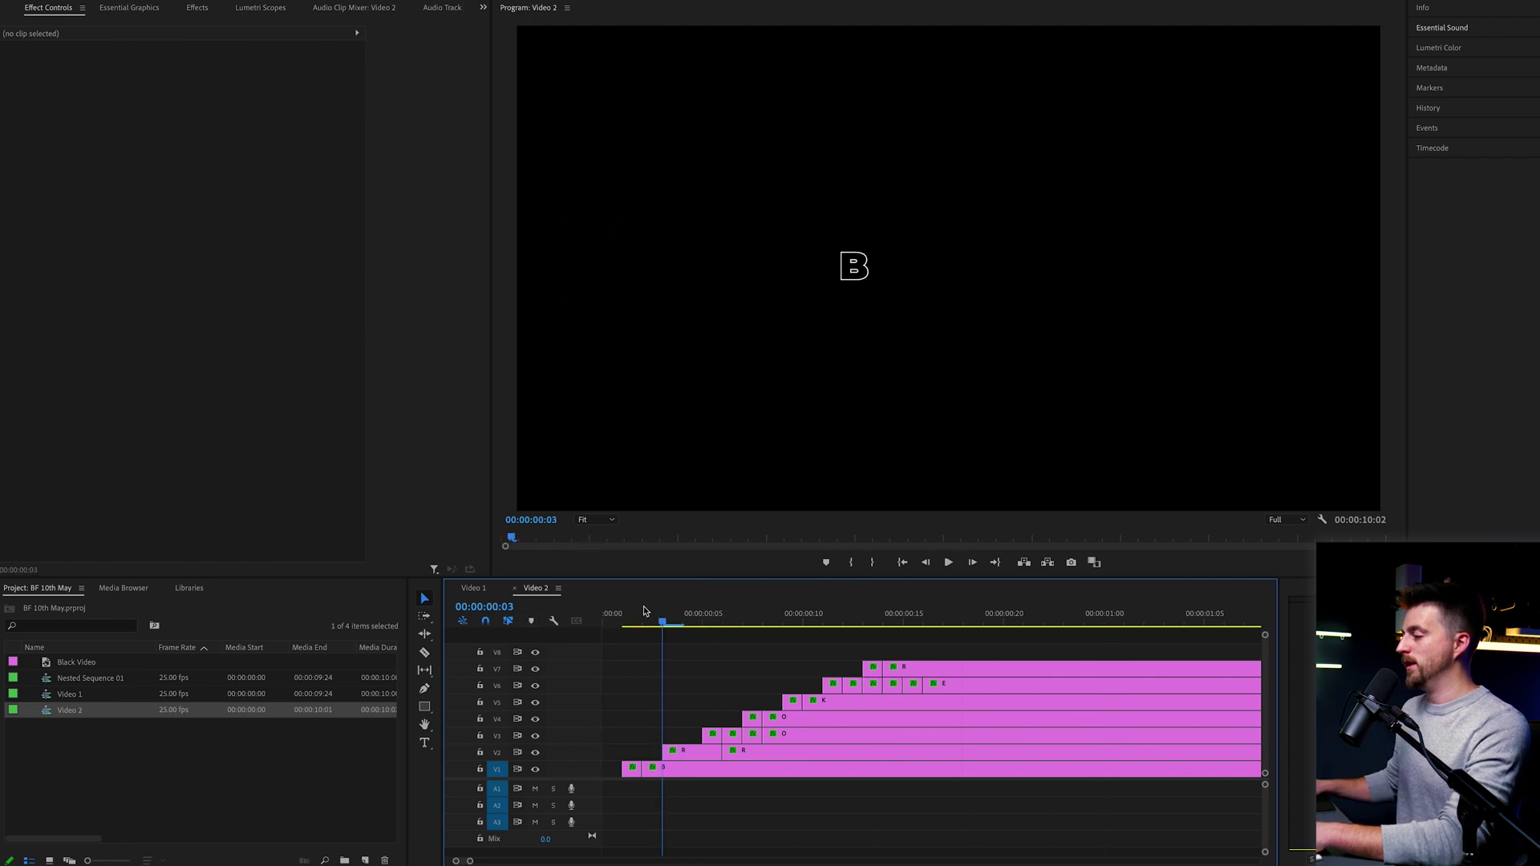
drag(644, 612, 601, 619)
key(space)
key(space)
key(c)
click(881, 704)
key(v)
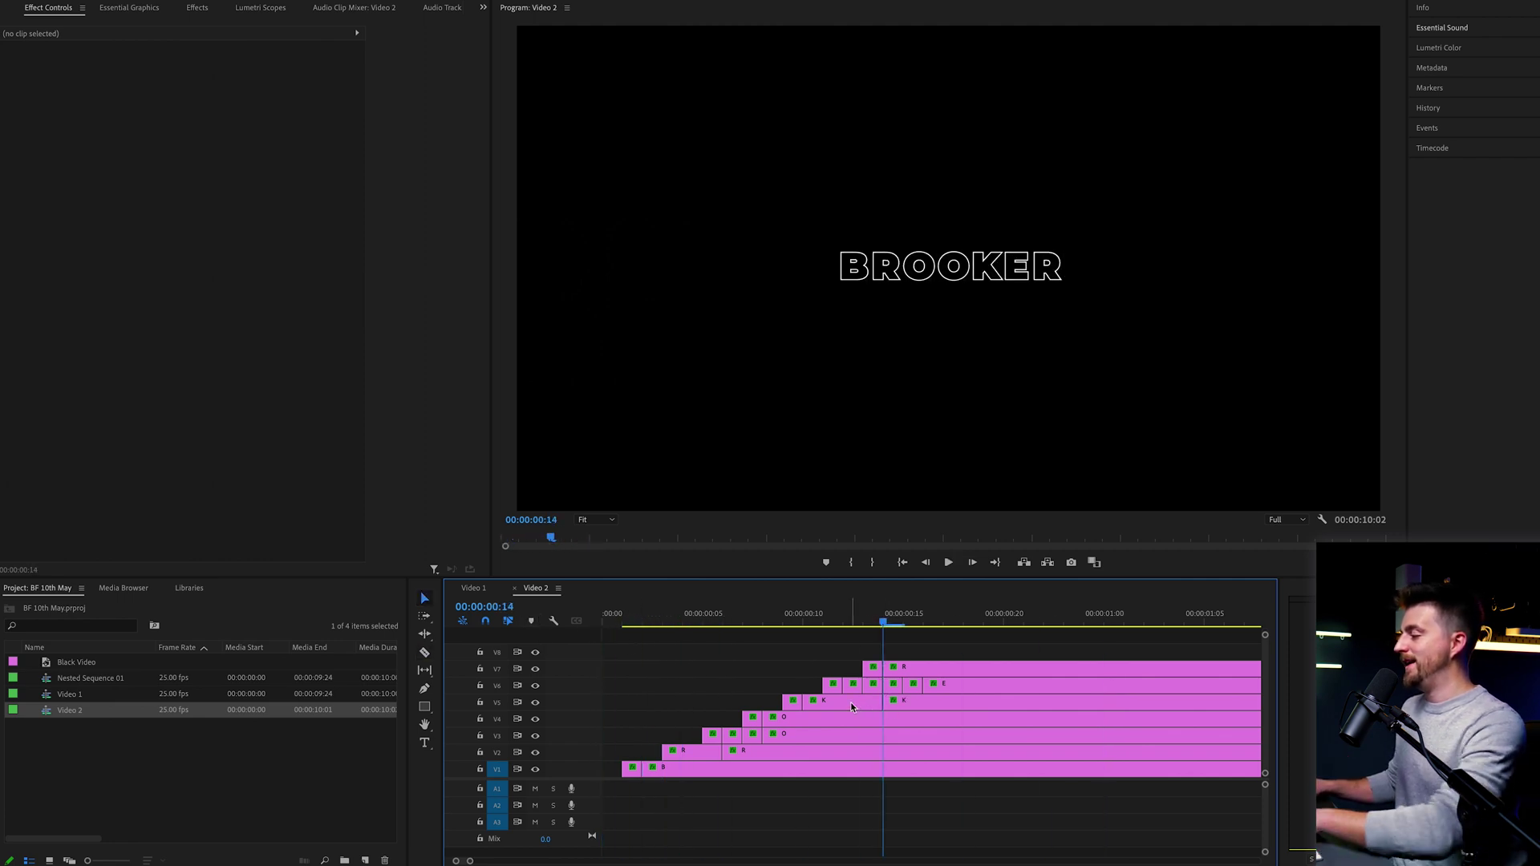
click(851, 706)
key(Delete)
drag(802, 703, 883, 703)
Replay the sequence from the start to check the flicker with the longer filled R and K pieces
drag(847, 622, 327, 629)
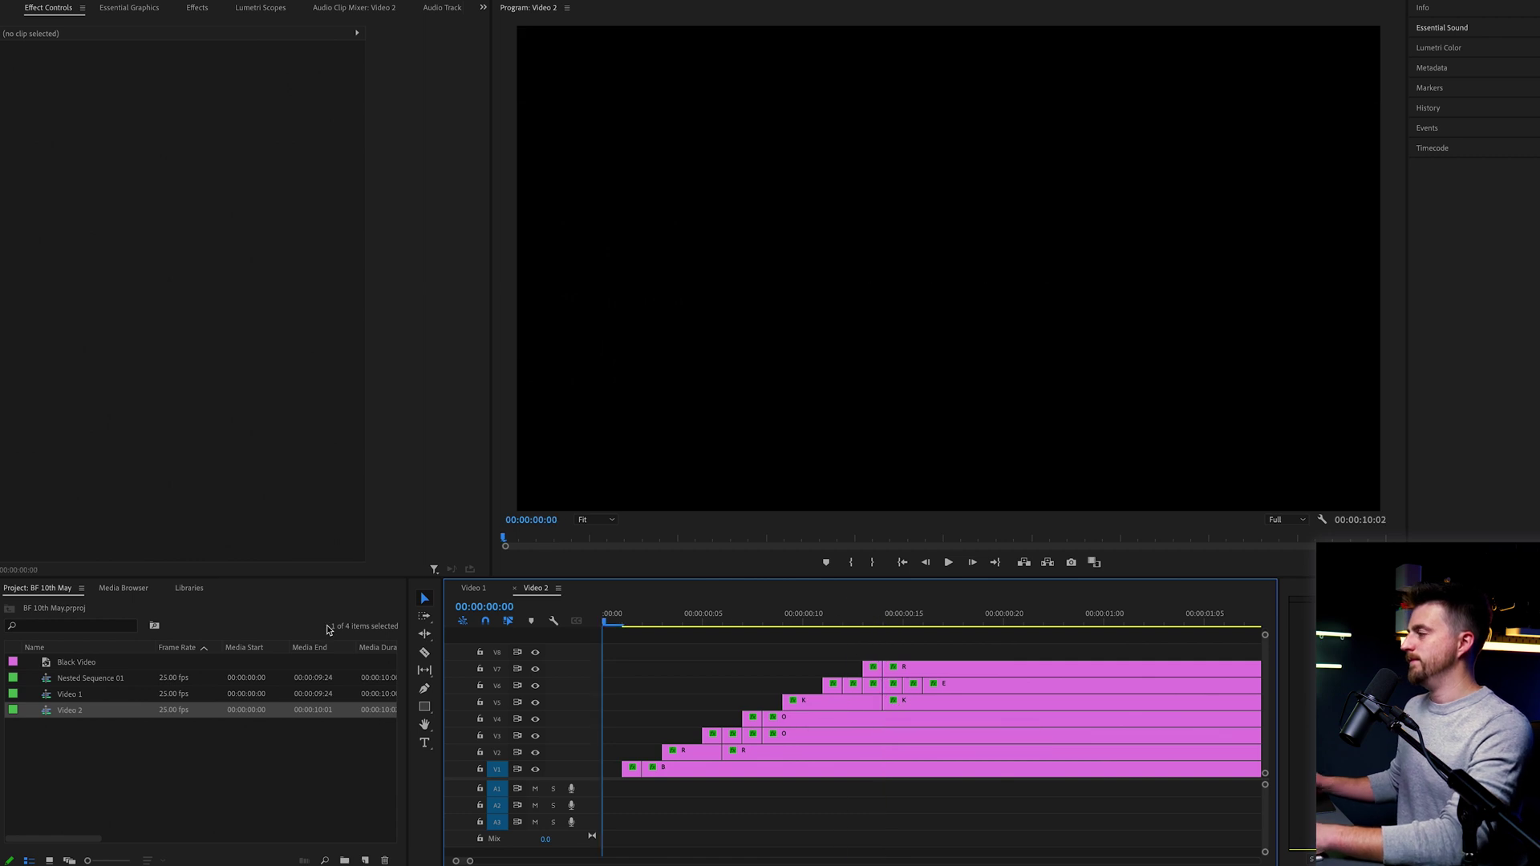
key(space)
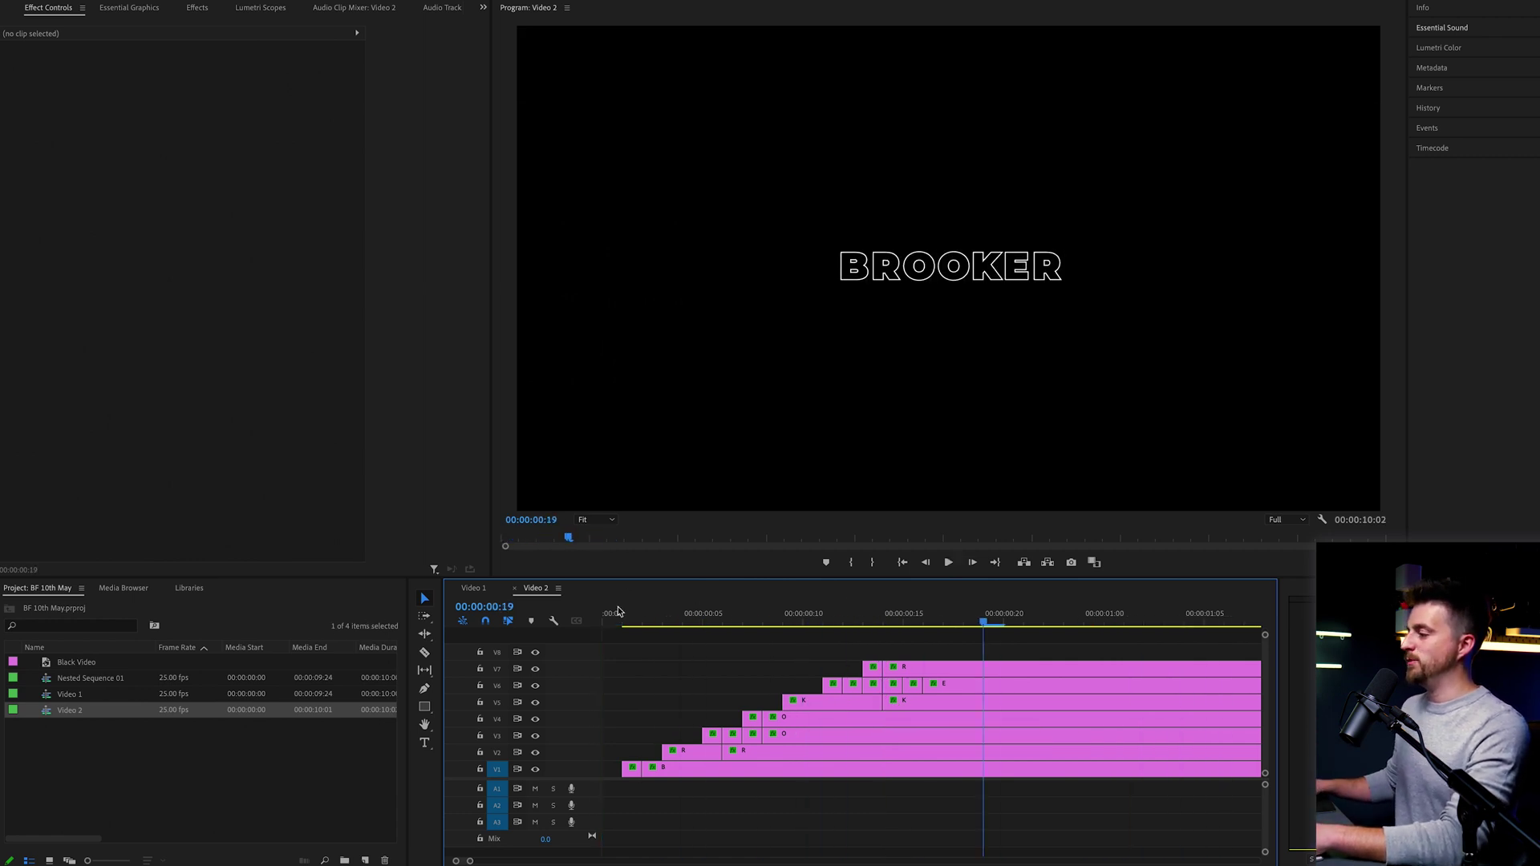
drag(674, 619, 399, 629)
key(space)
key(space)
key(minus)
key(minus)
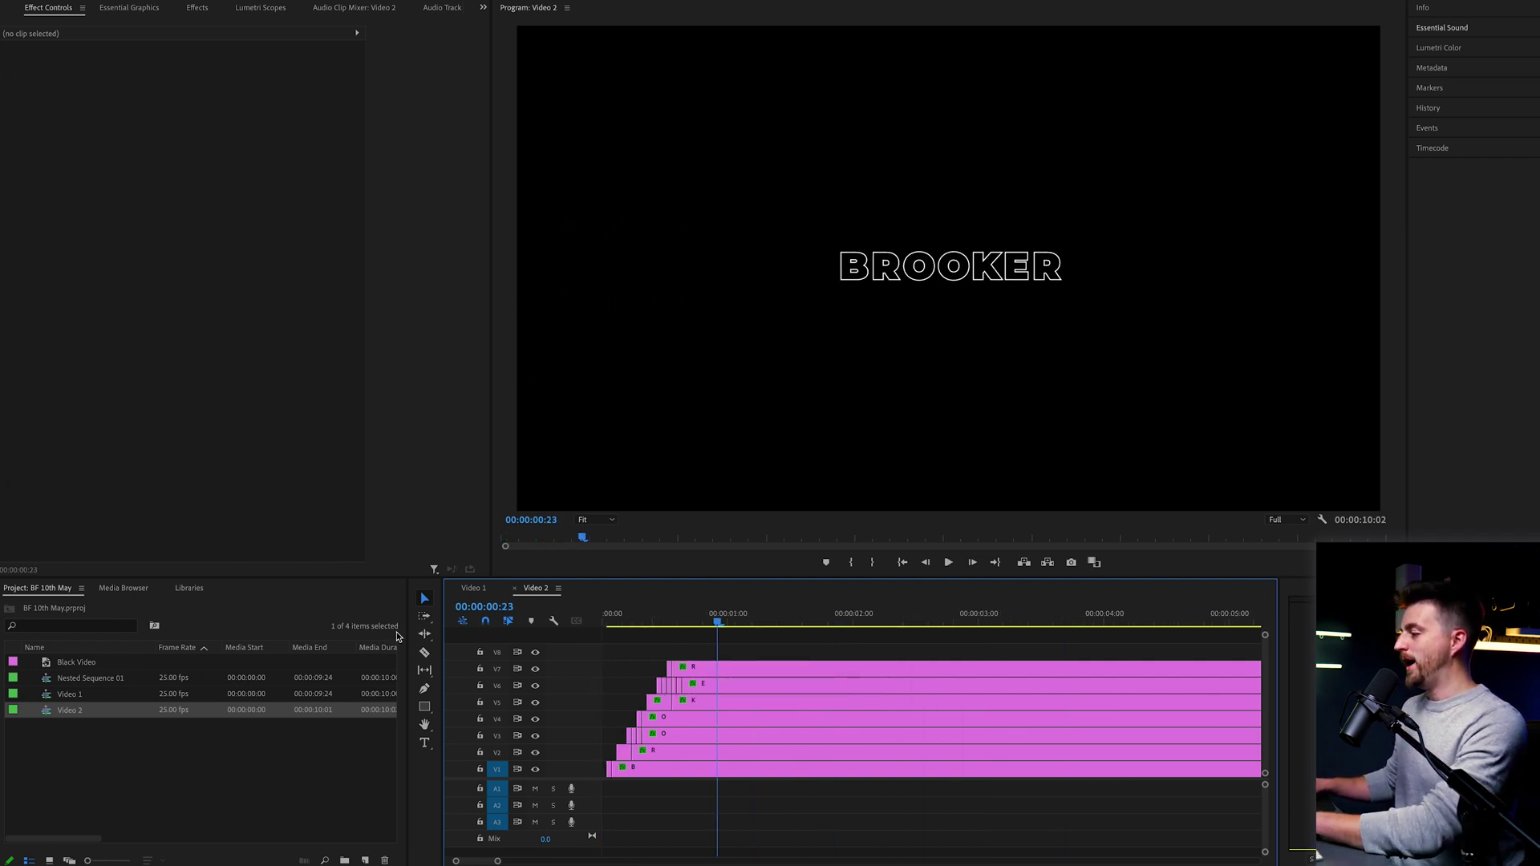
Nest all the R clip pieces on V7 into one nested sequence
key(equal)
drag(774, 649, 728, 668)
right_click(781, 670)
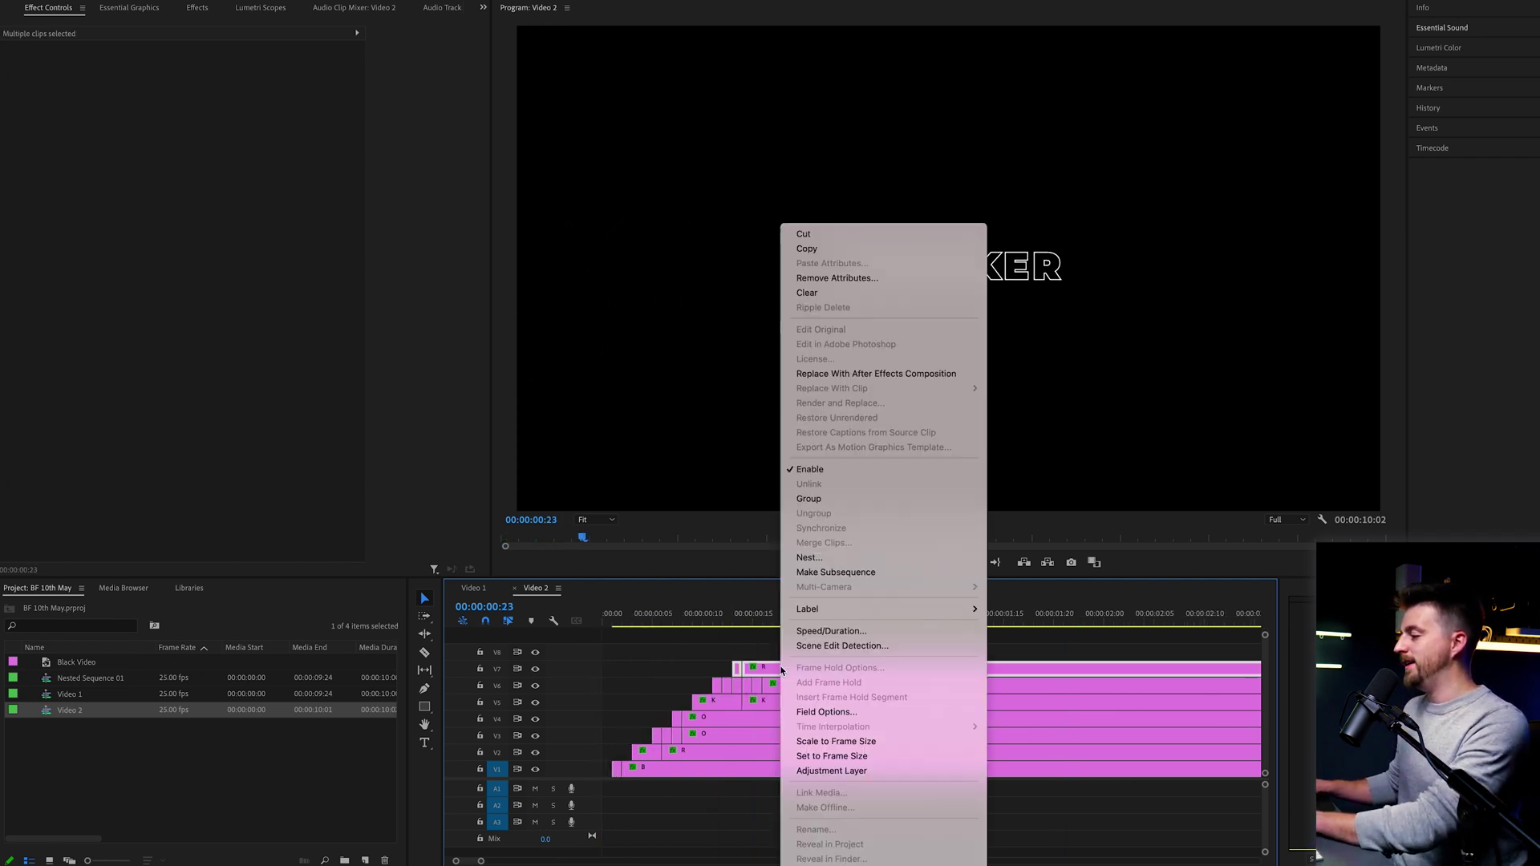
click(827, 559)
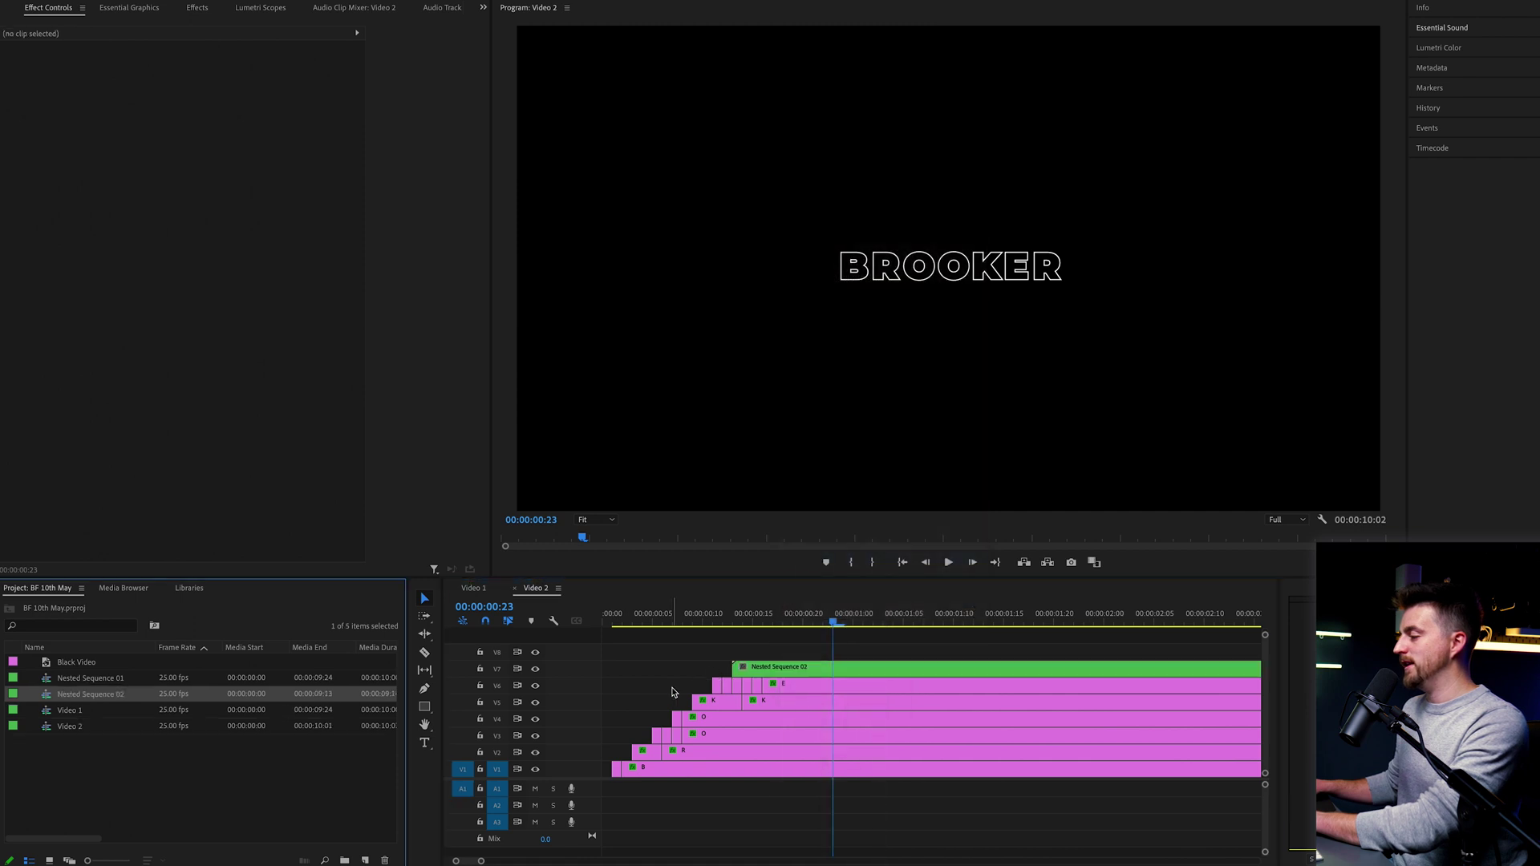
Nest all the E clip pieces on V6 into one nested sequence with the default name
drag(672, 690, 784, 683)
right_click(800, 688)
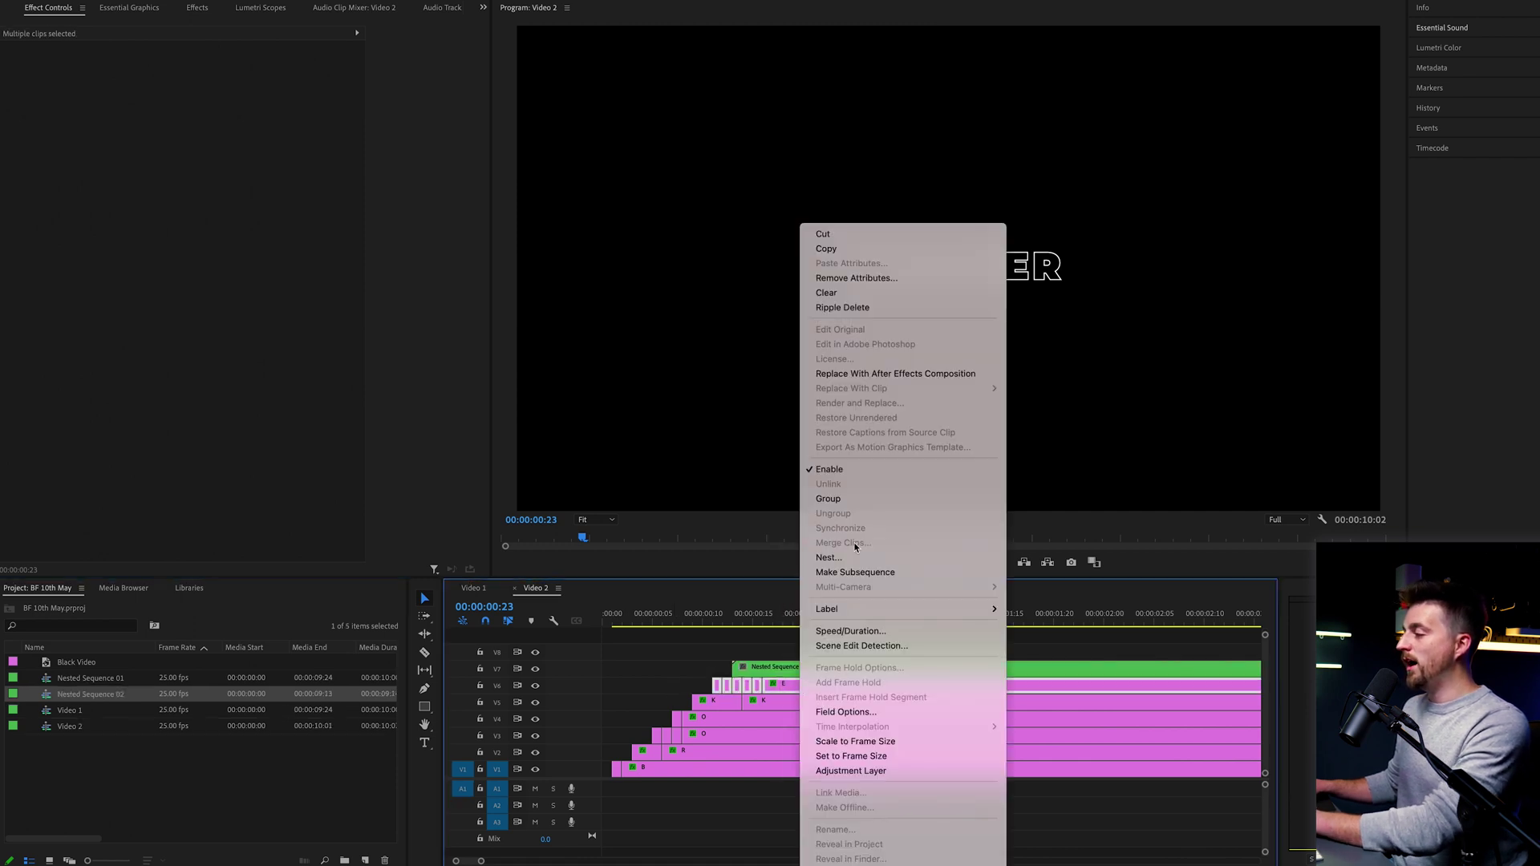
click(826, 556)
key(Return)
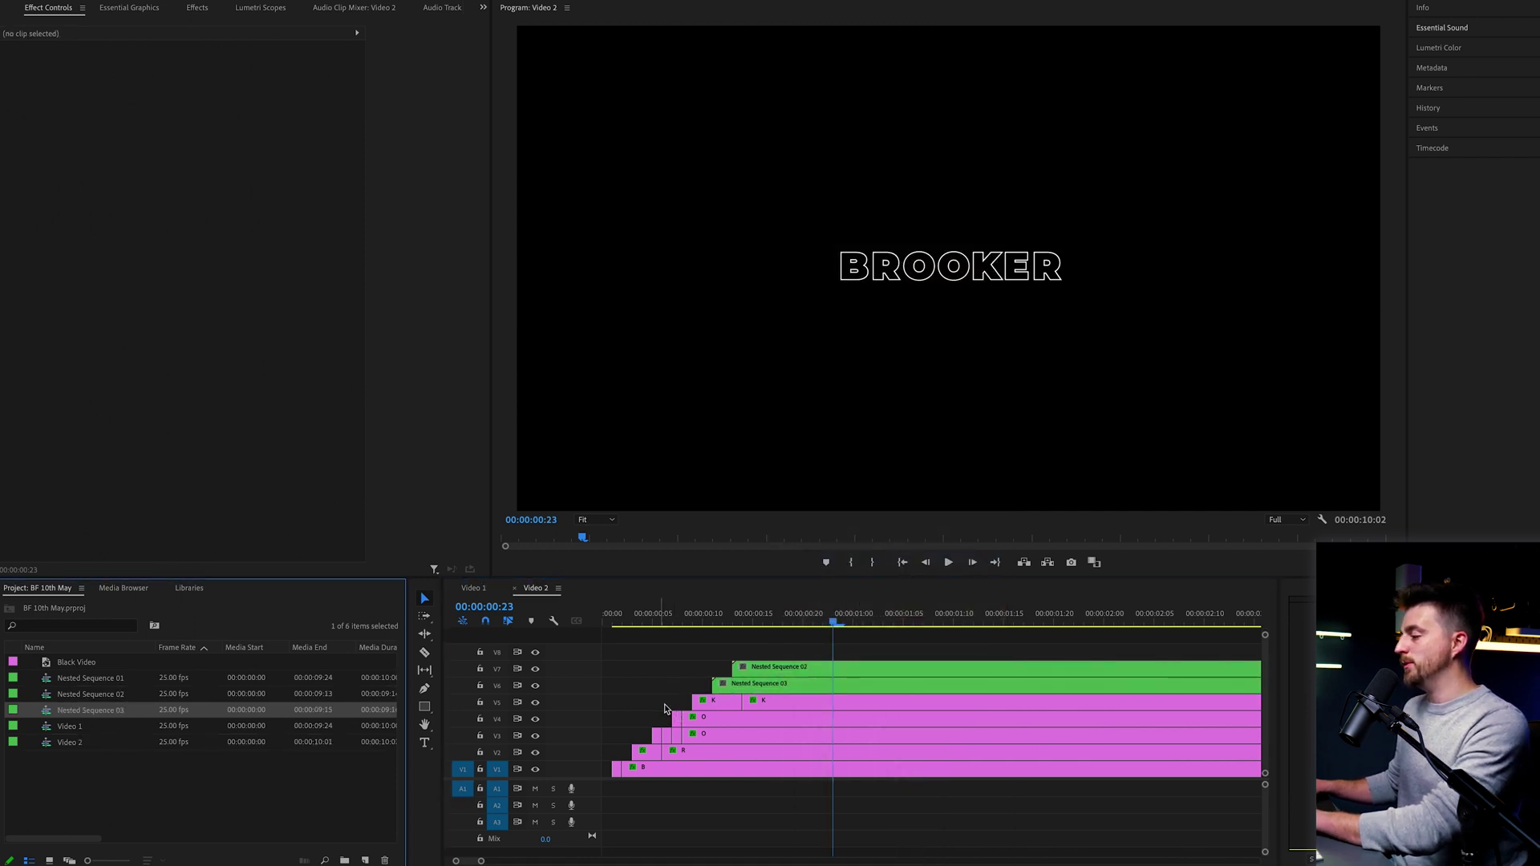
Nest the K pieces on V5 and the second O's pieces on V4, each into its own nested sequence with the default name
right_click(786, 703)
click(870, 562)
key(Return)
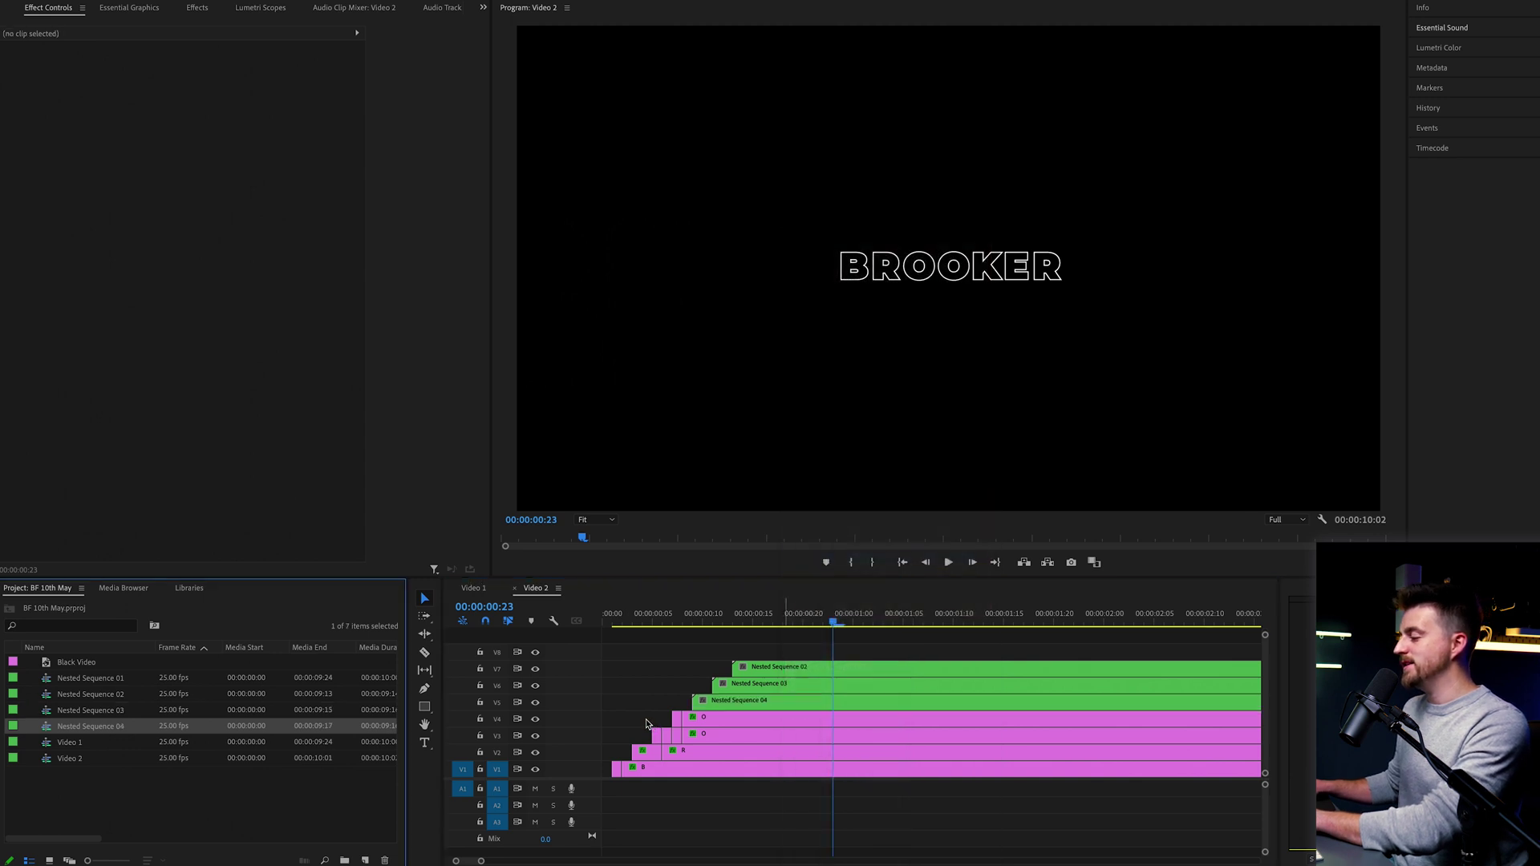
drag(643, 713, 728, 721)
right_click(727, 719)
click(839, 556)
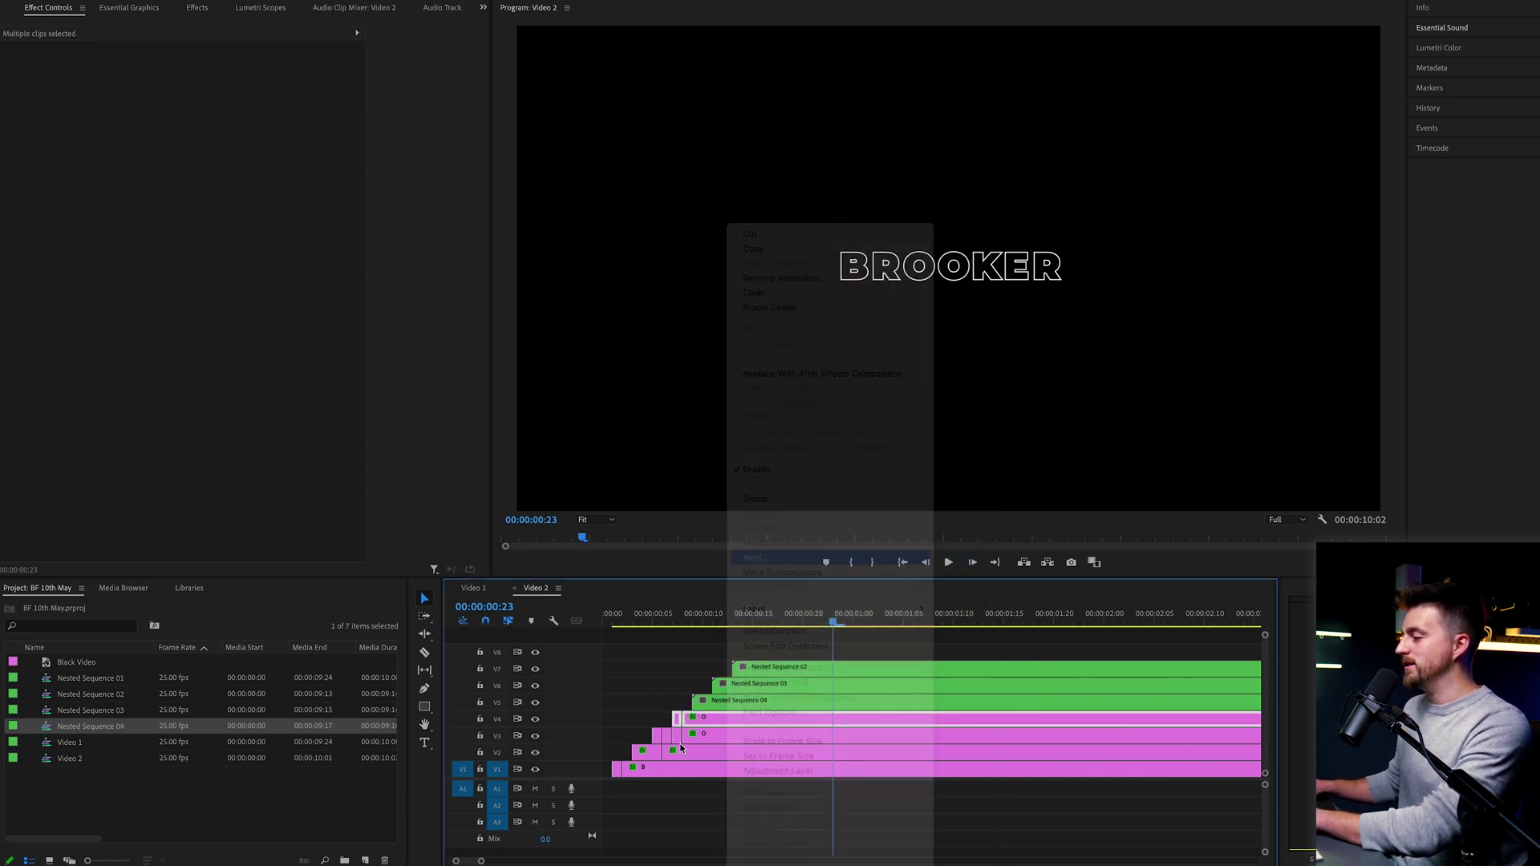
key(Return)
Nest the first O's pieces on V3 and the R pieces on V2 into separate nested sequences with default names
right_click(749, 739)
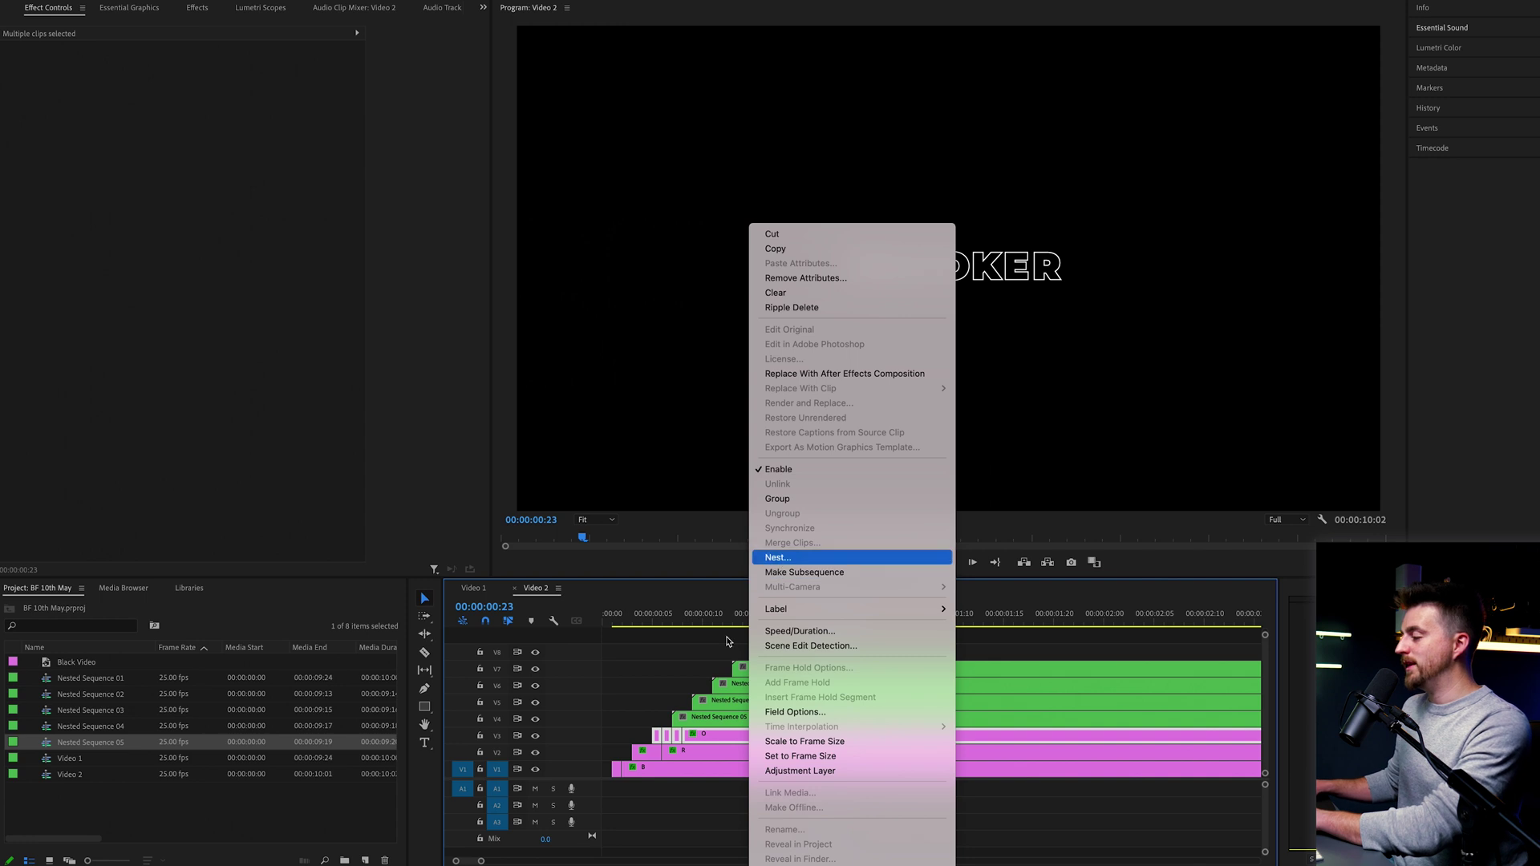
click(834, 555)
key(Return)
mouse_move(629, 752)
mouse_down()
mouse_move(666, 758)
mouse_move(611, 765)
mouse_up()
right_click(710, 754)
click(834, 554)
key(Return)
Nest the B pieces on V1 into one nested sequence and play back the title
right_click(682, 770)
click(710, 557)
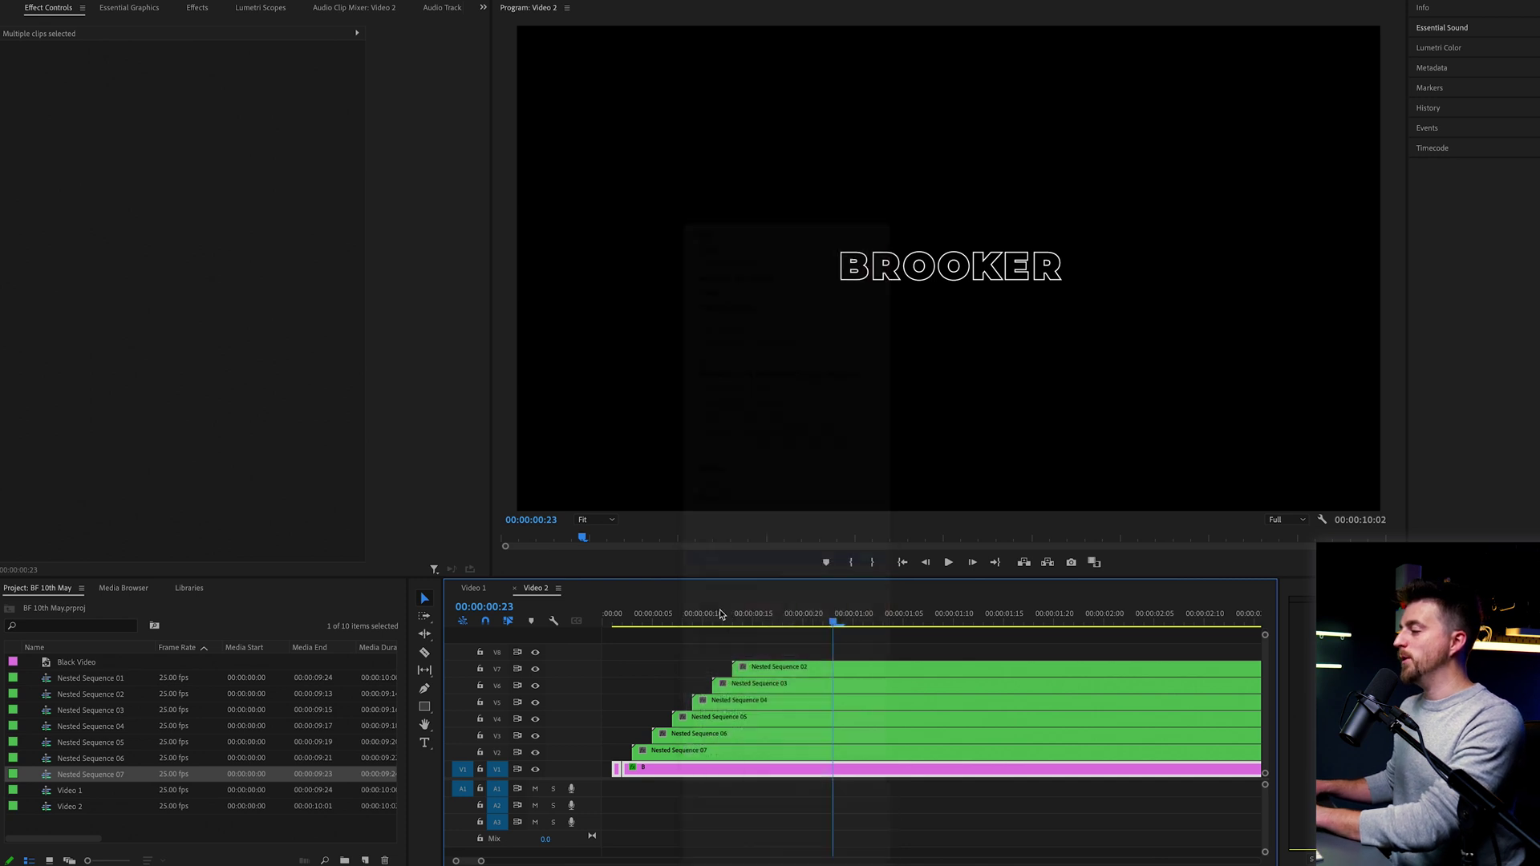
key(Return)
key(space)
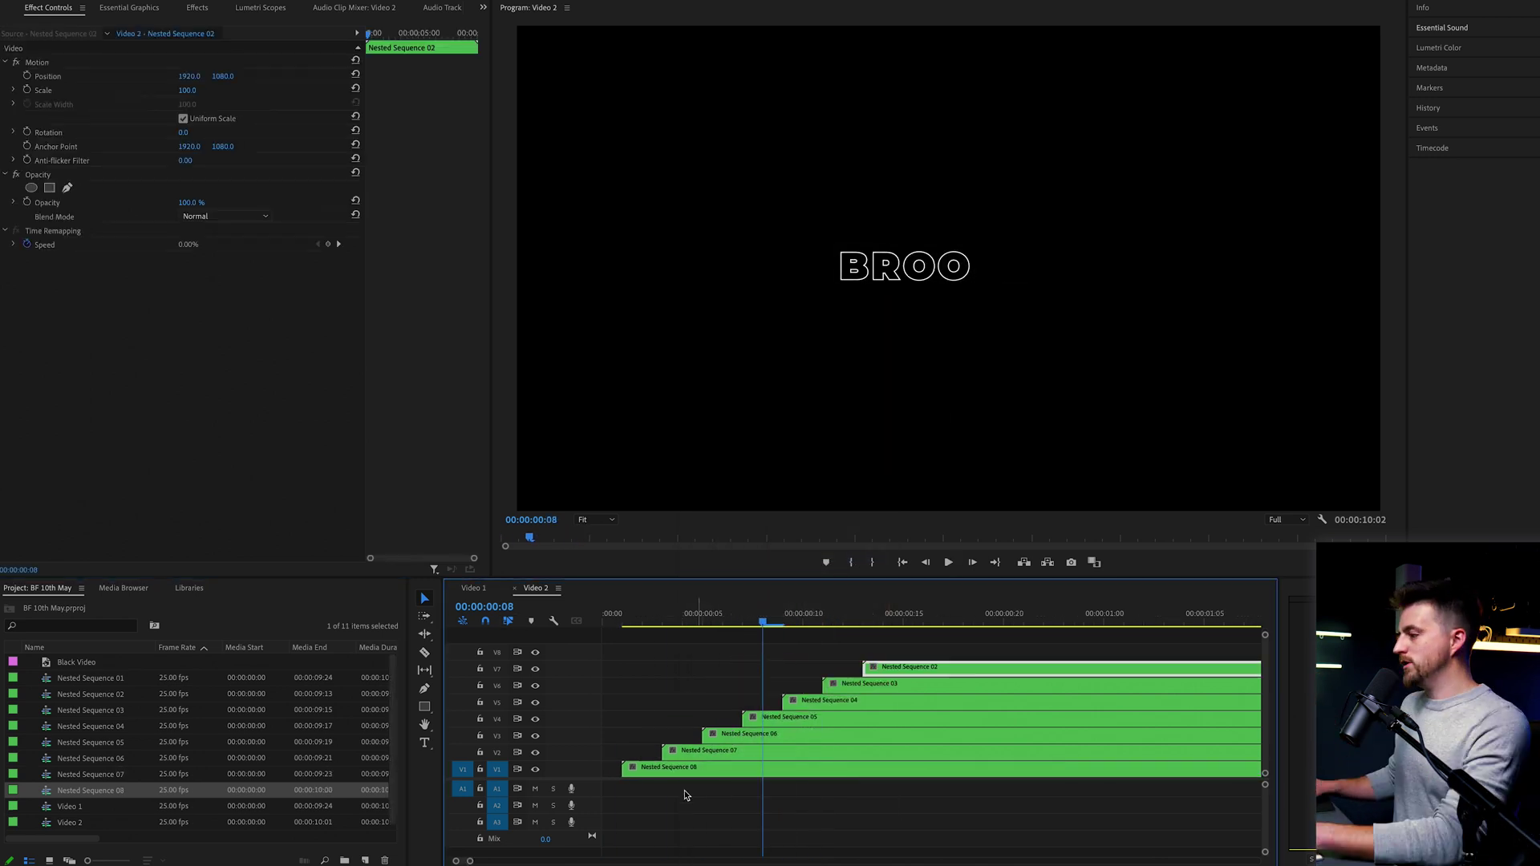
Turn off Uniform Scale on the V1 B nest and keyframe Scale Height from 401 at frame 1 to 100 at frame 7
click(681, 773)
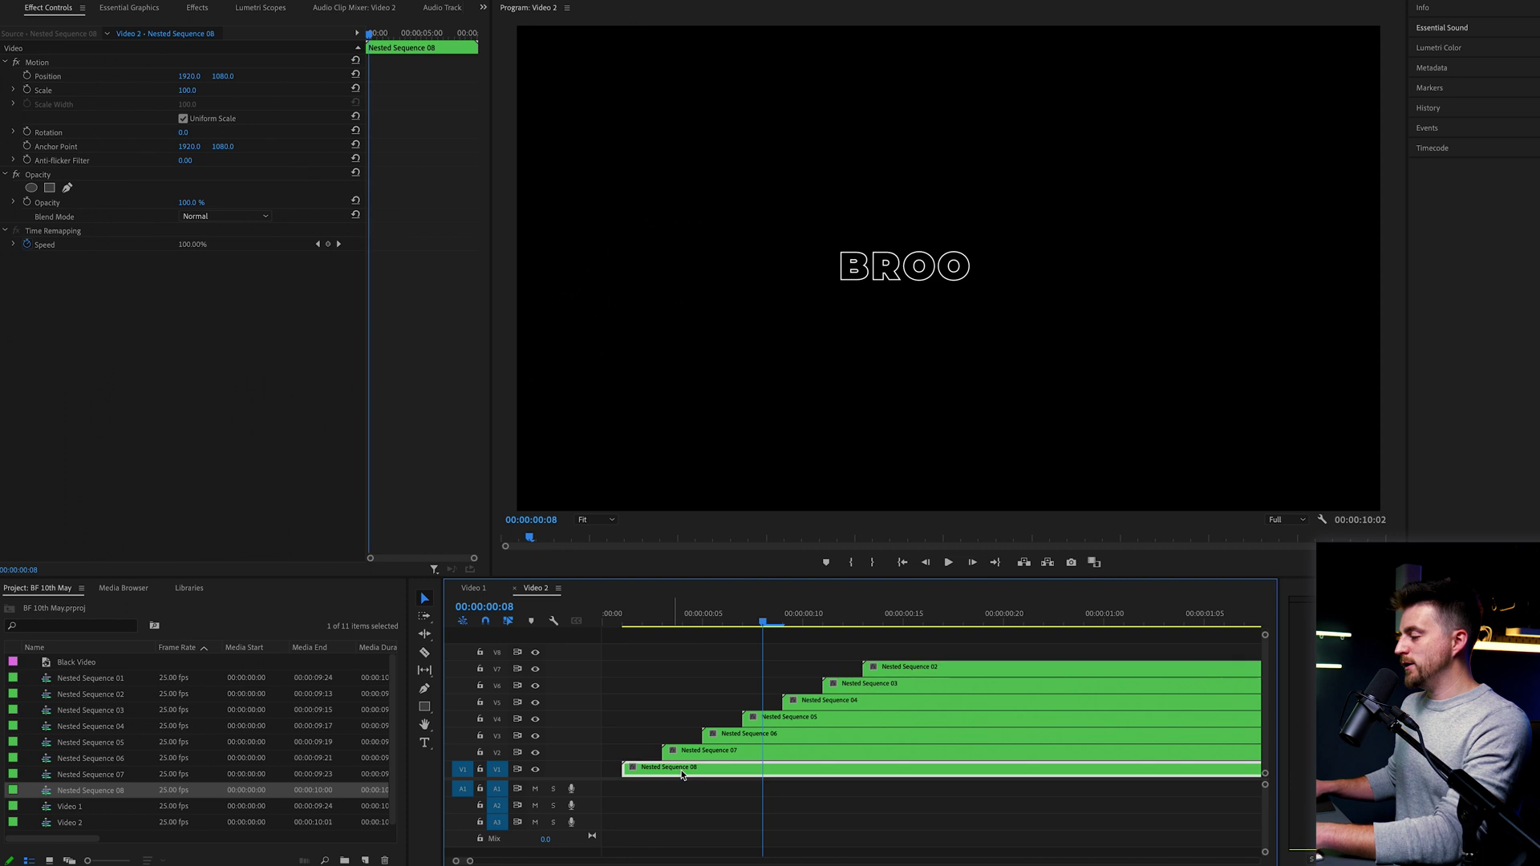
click(626, 620)
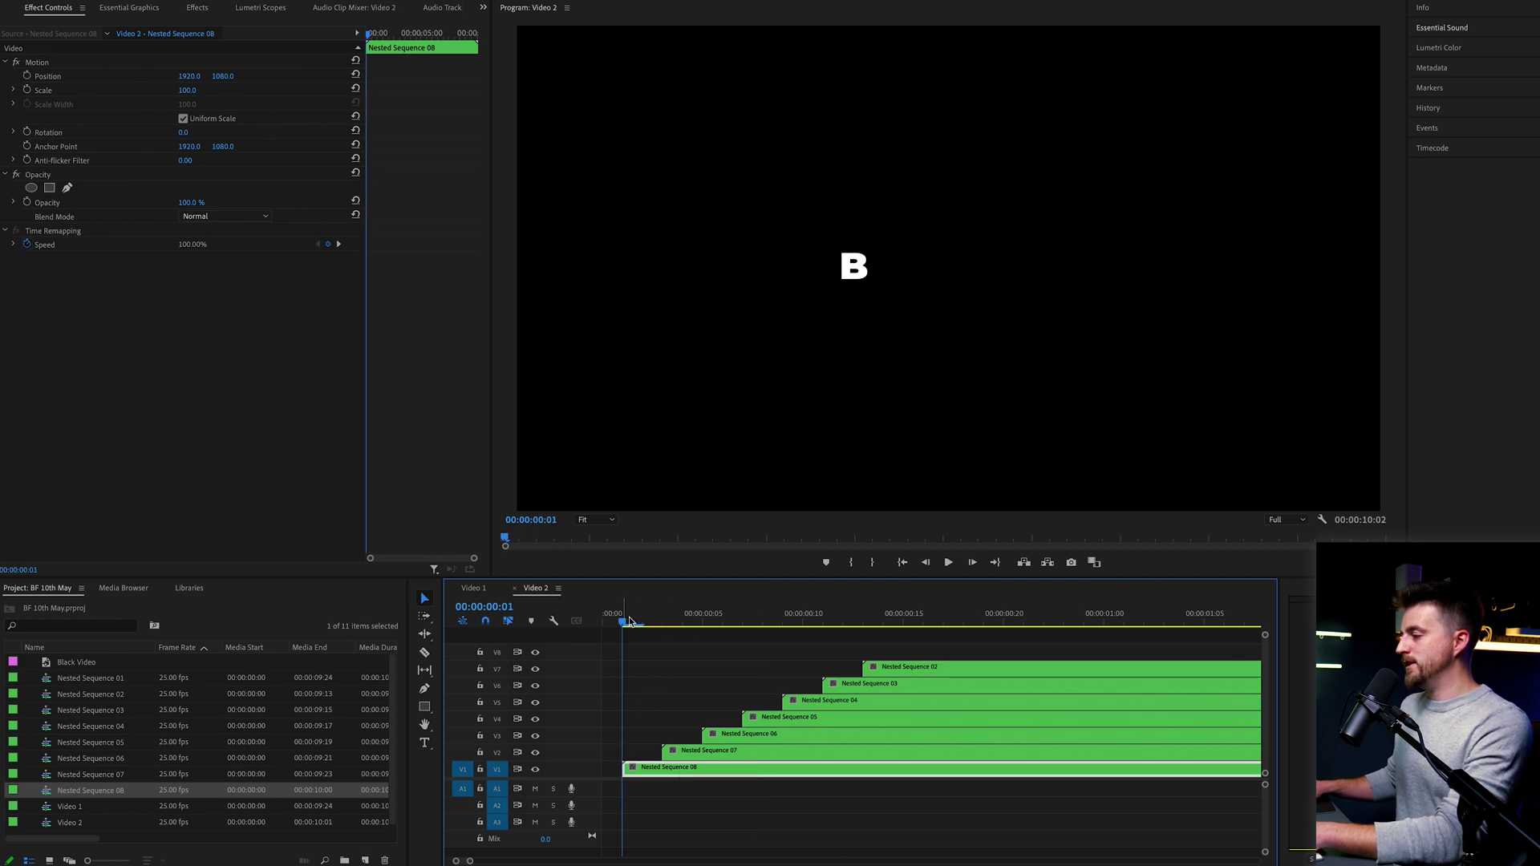
drag(630, 621, 735, 658)
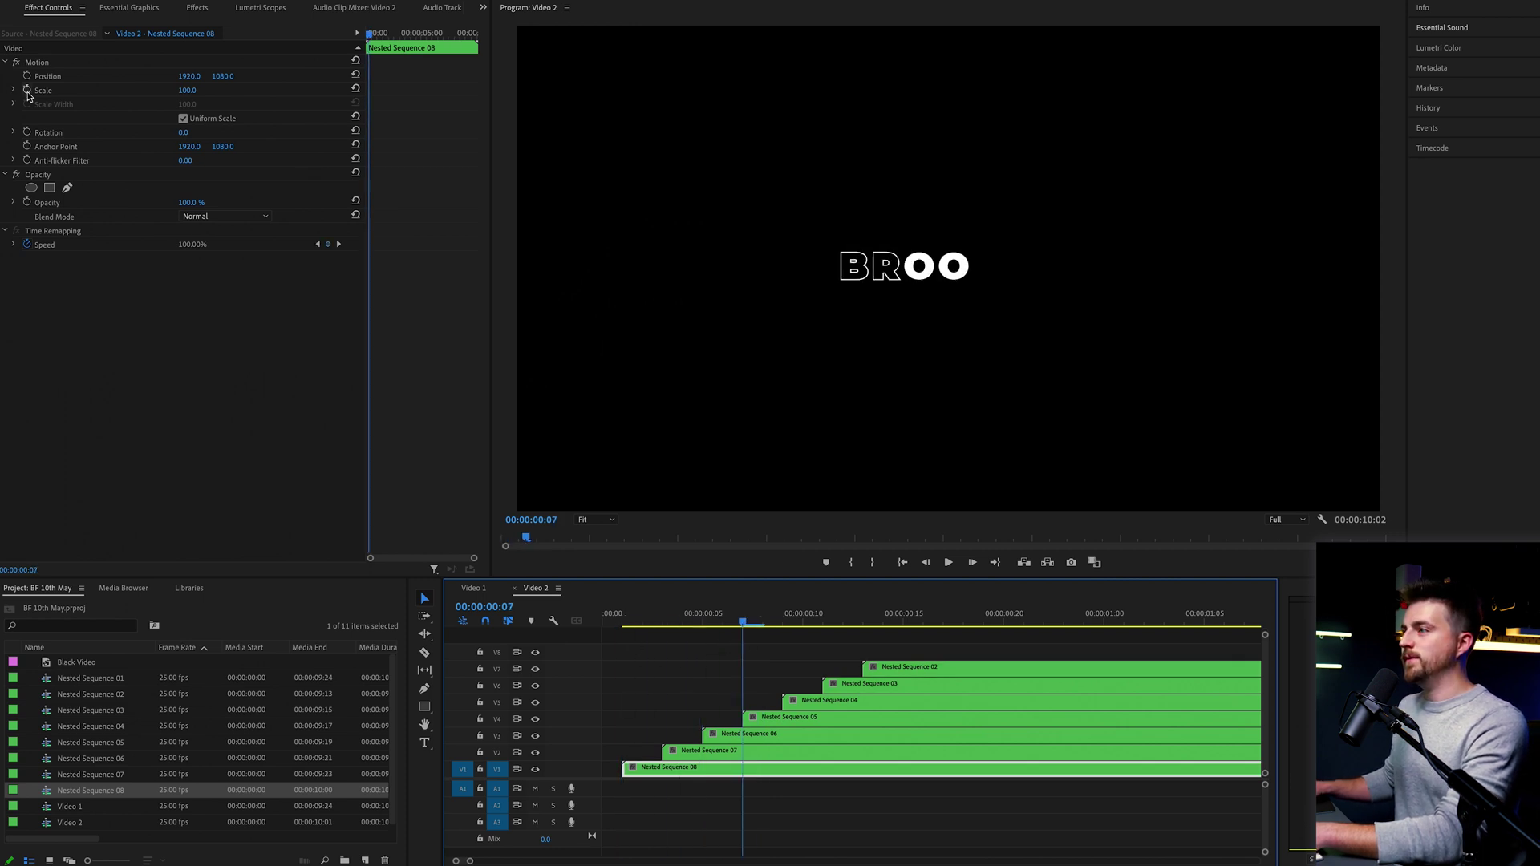
click(183, 118)
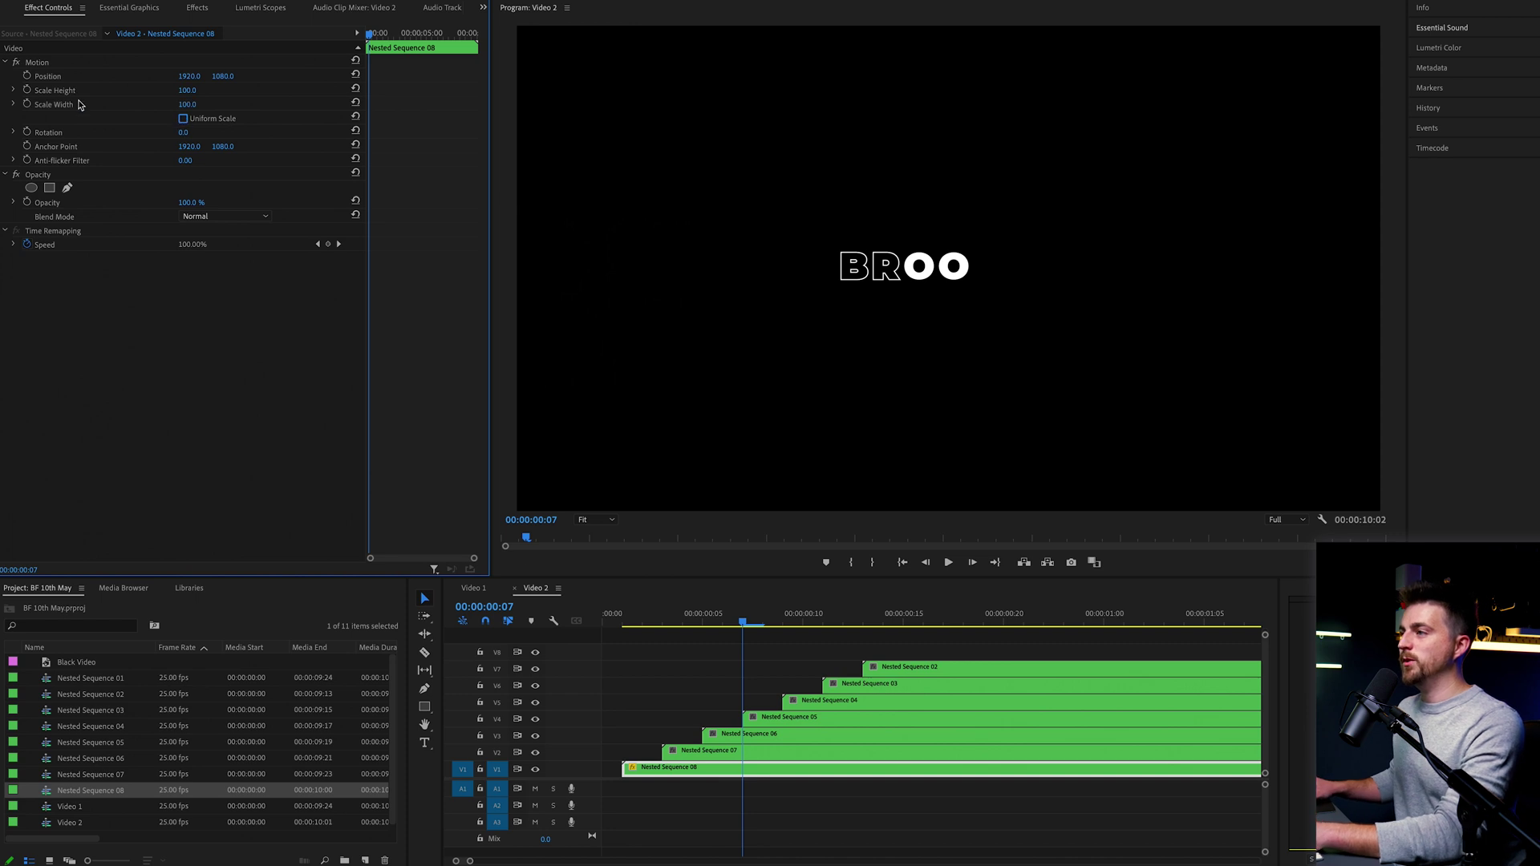
click(28, 91)
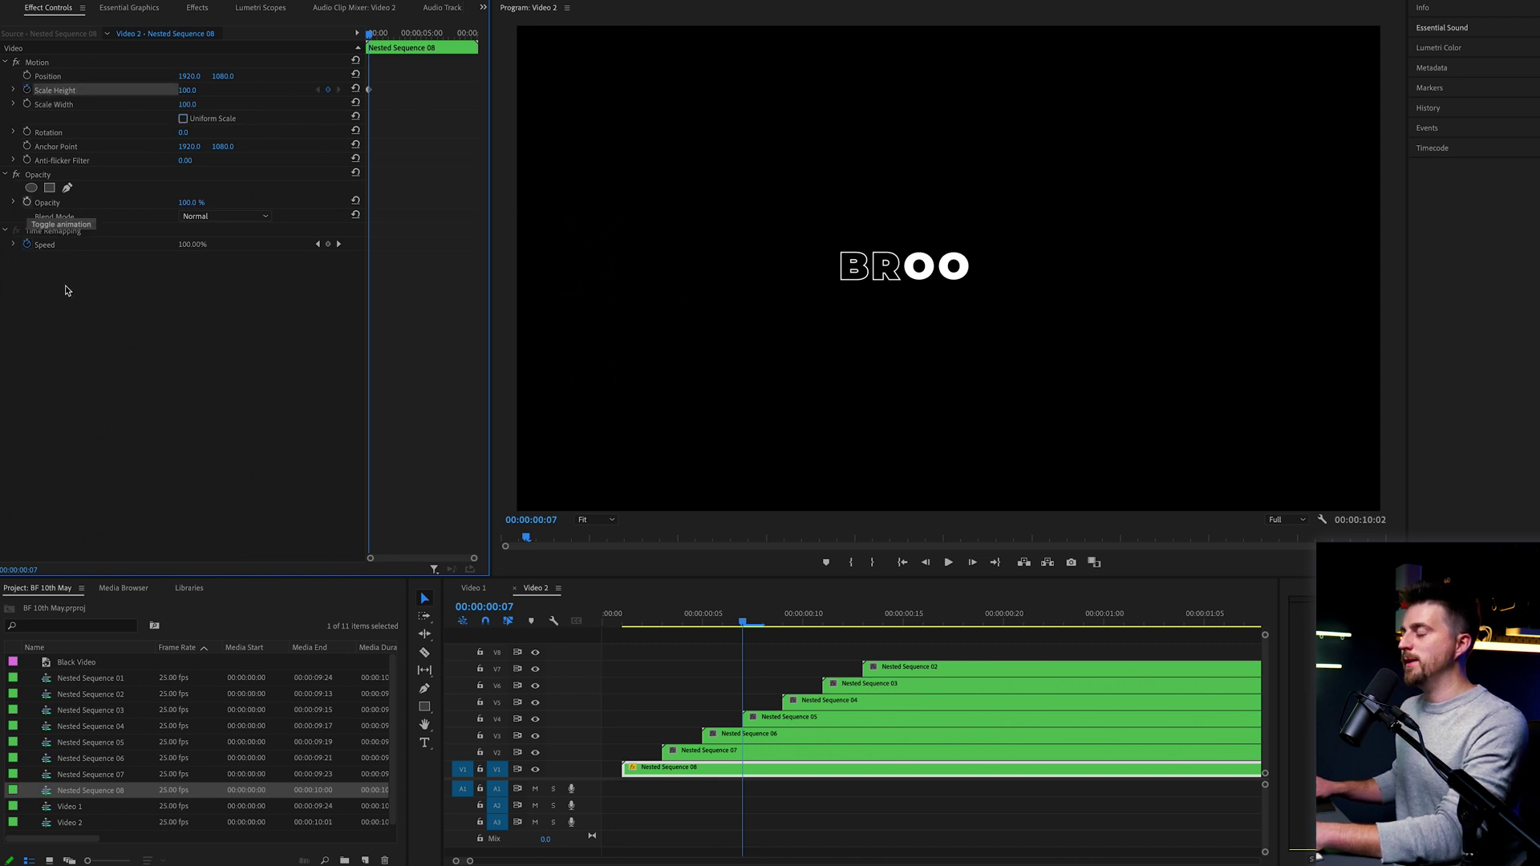
drag(738, 626, 622, 645)
drag(191, 90, 279, 91)
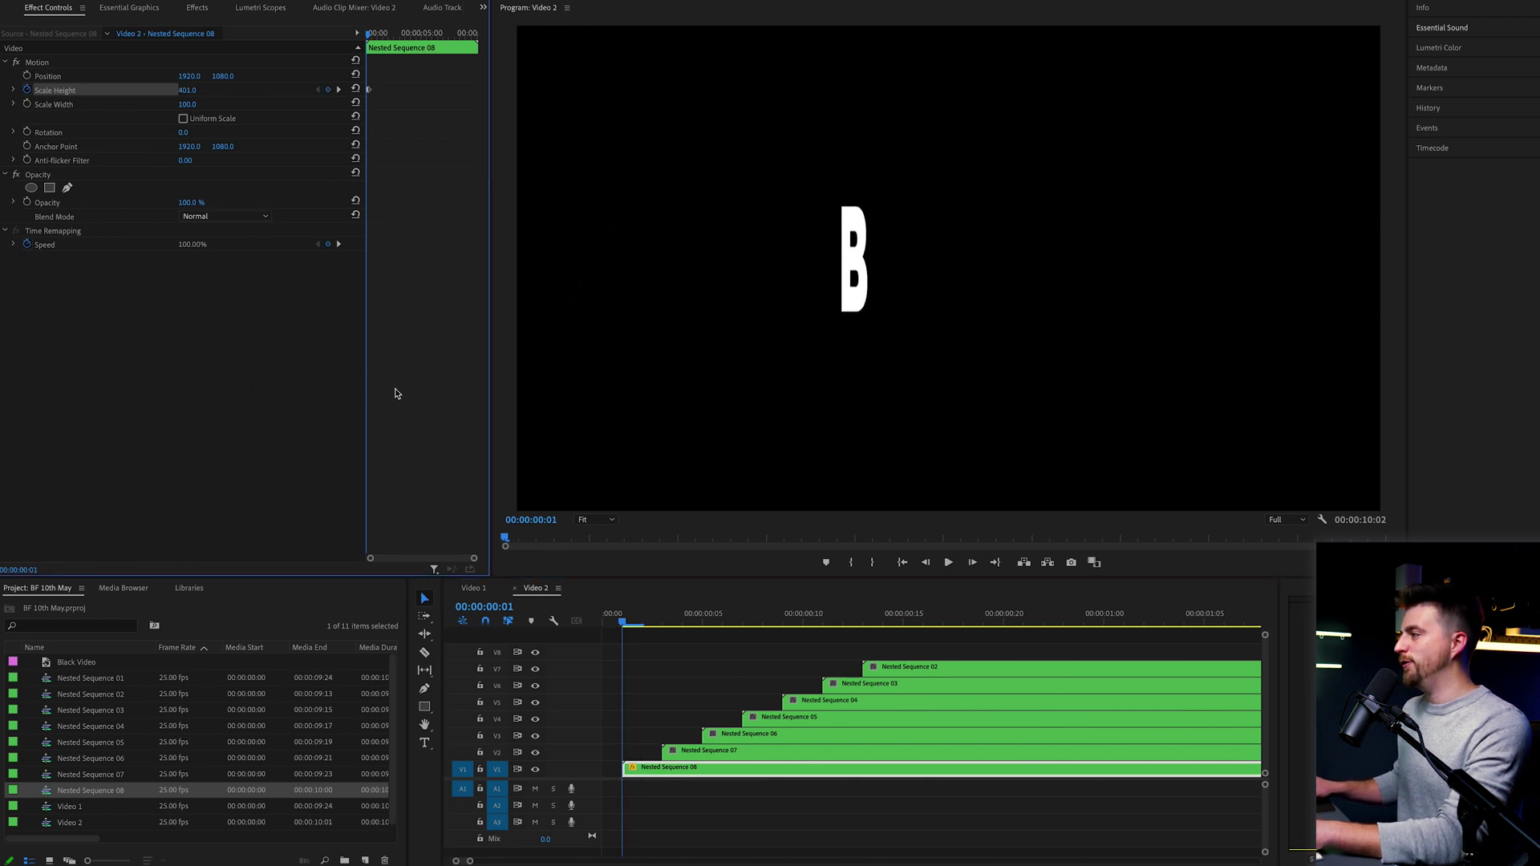
Replay the sequence from the start to check the B's vertical stretch animation
key(space)
key(Up)
key(space)
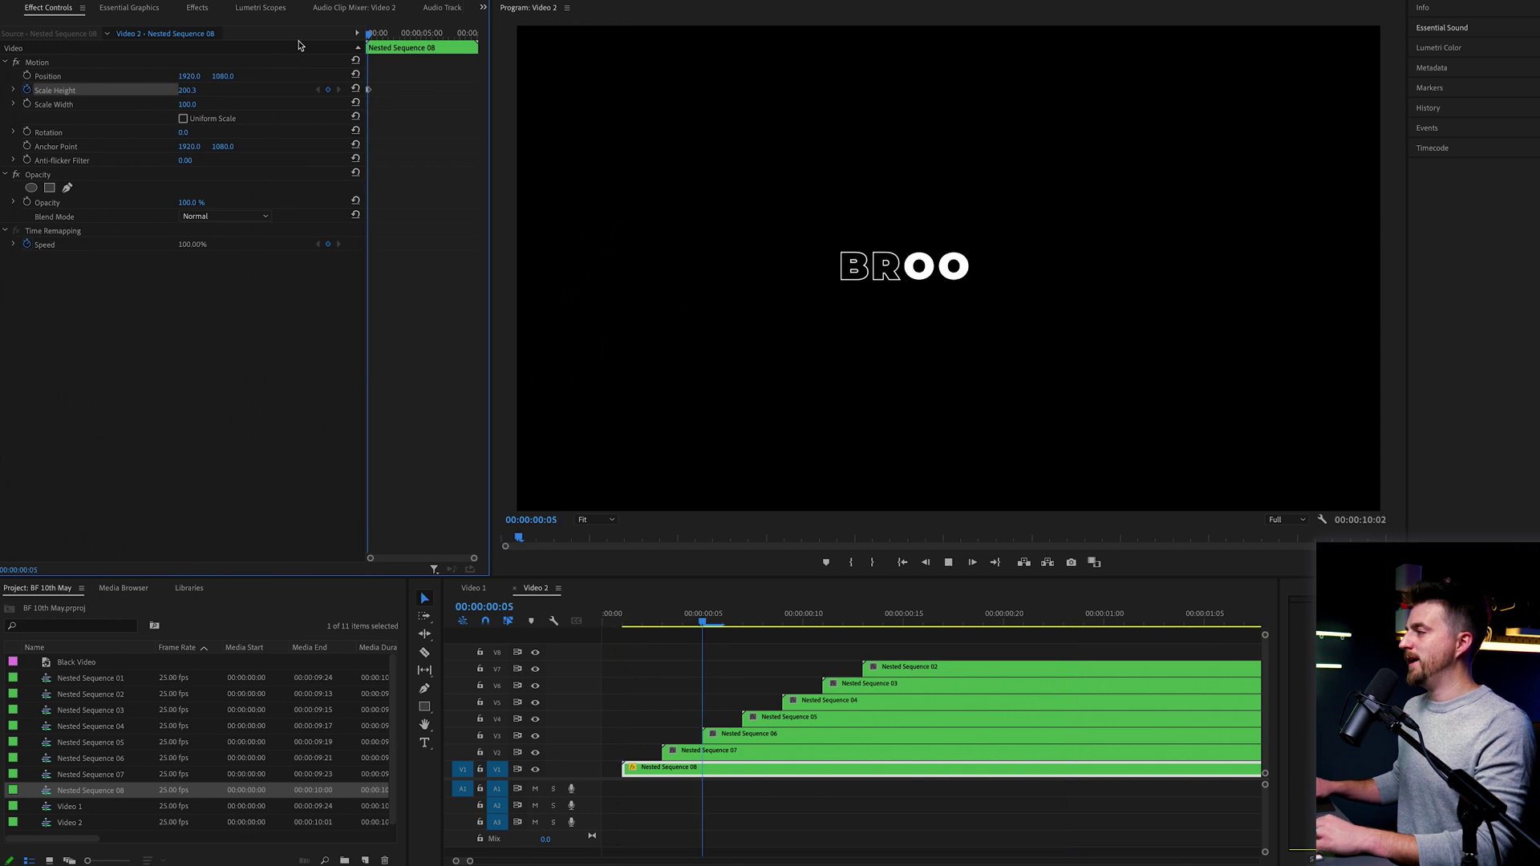
key(space)
drag(692, 616, 488, 602)
key(space)
key(space)
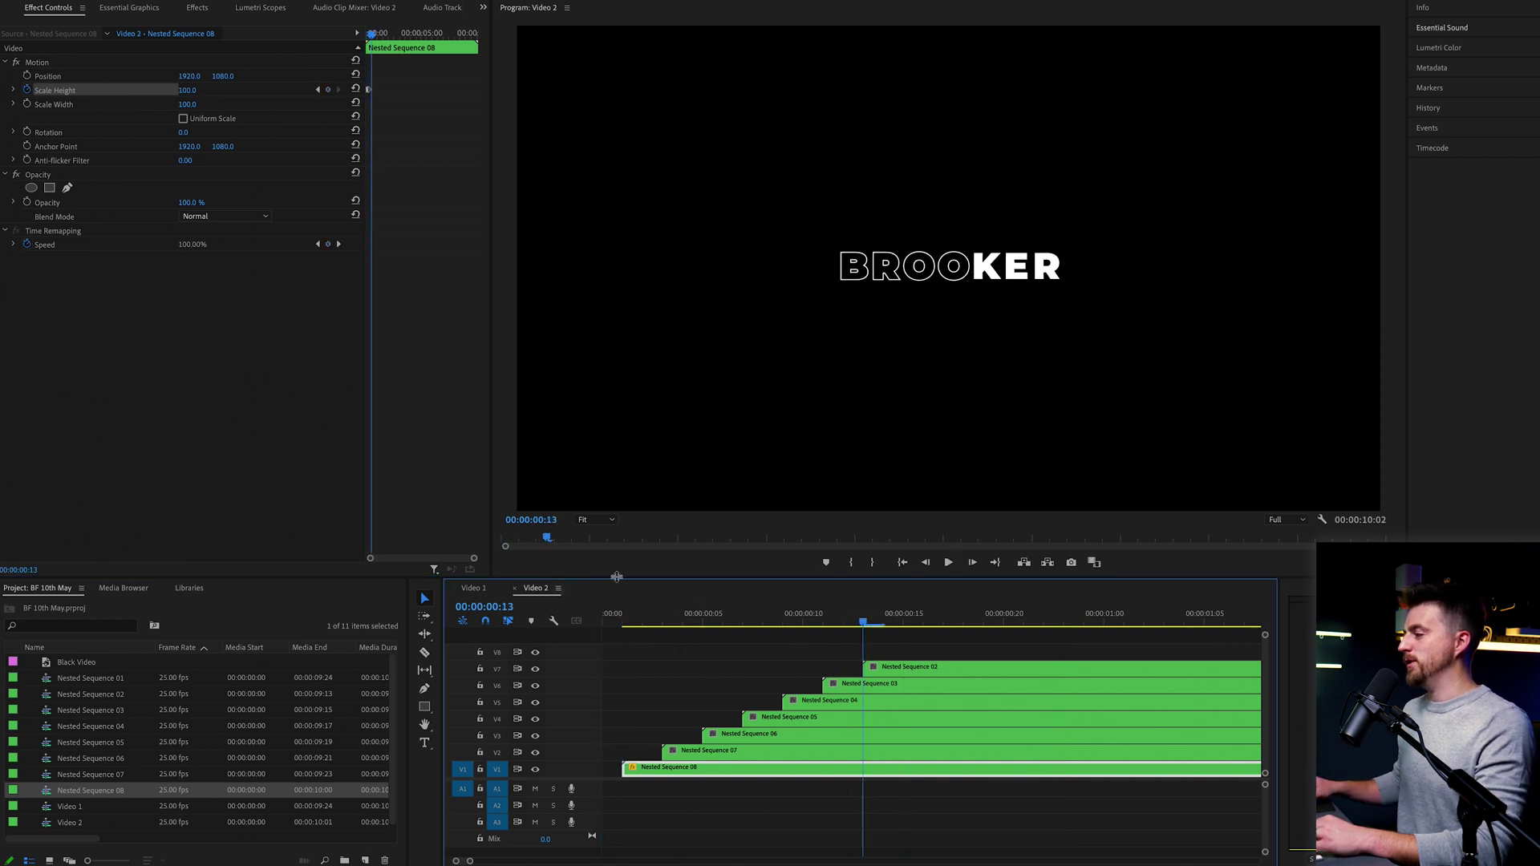
Cut the B nest on V1 at frame 4, remove the Scale Height keyframes from the second part and set its height to 100
drag(686, 610, 518, 613)
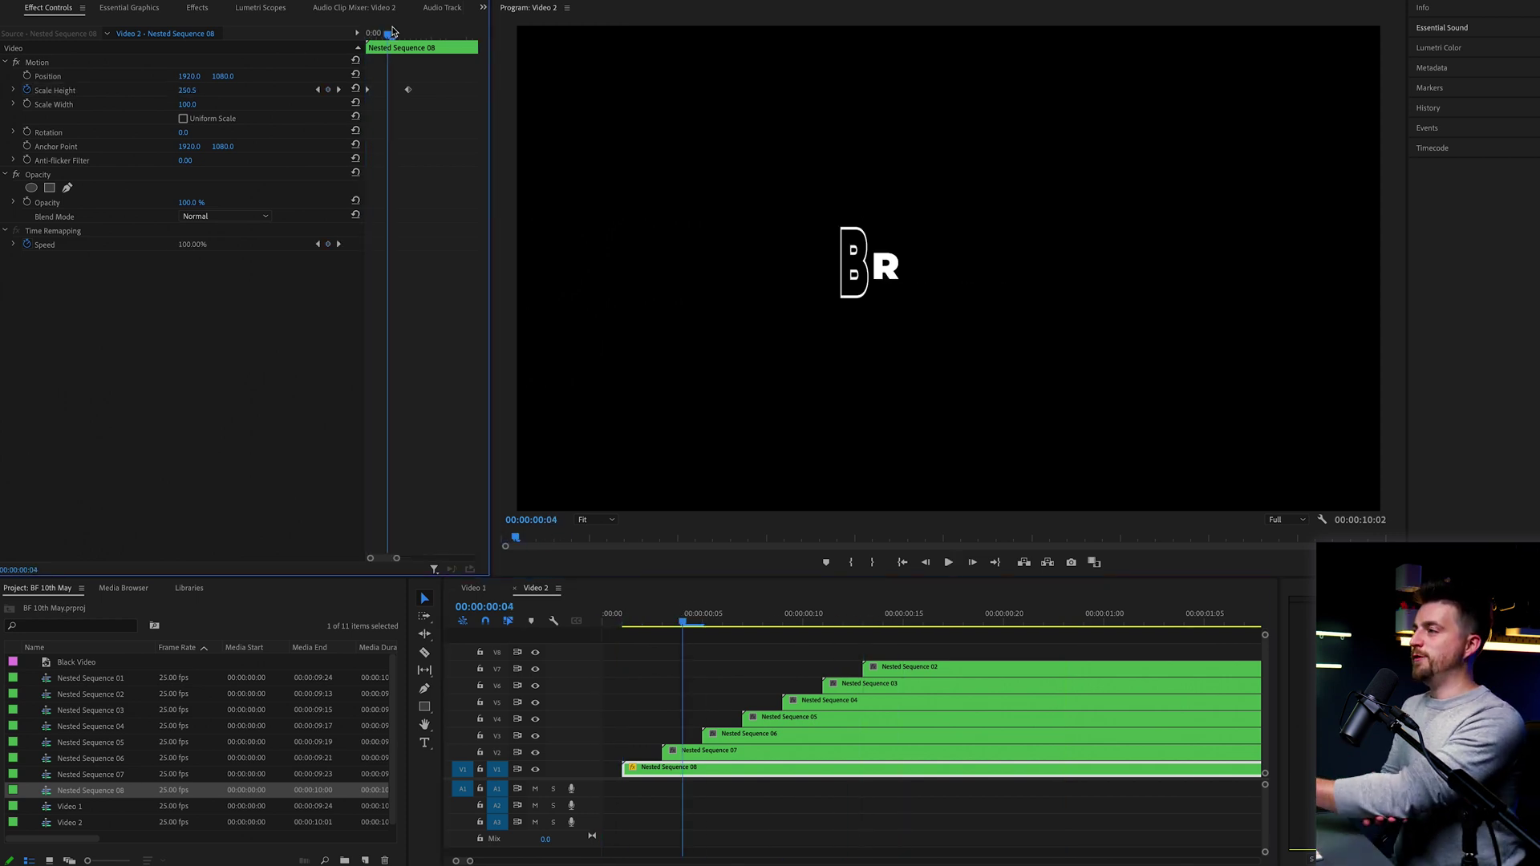
click(684, 767)
key(v)
click(729, 771)
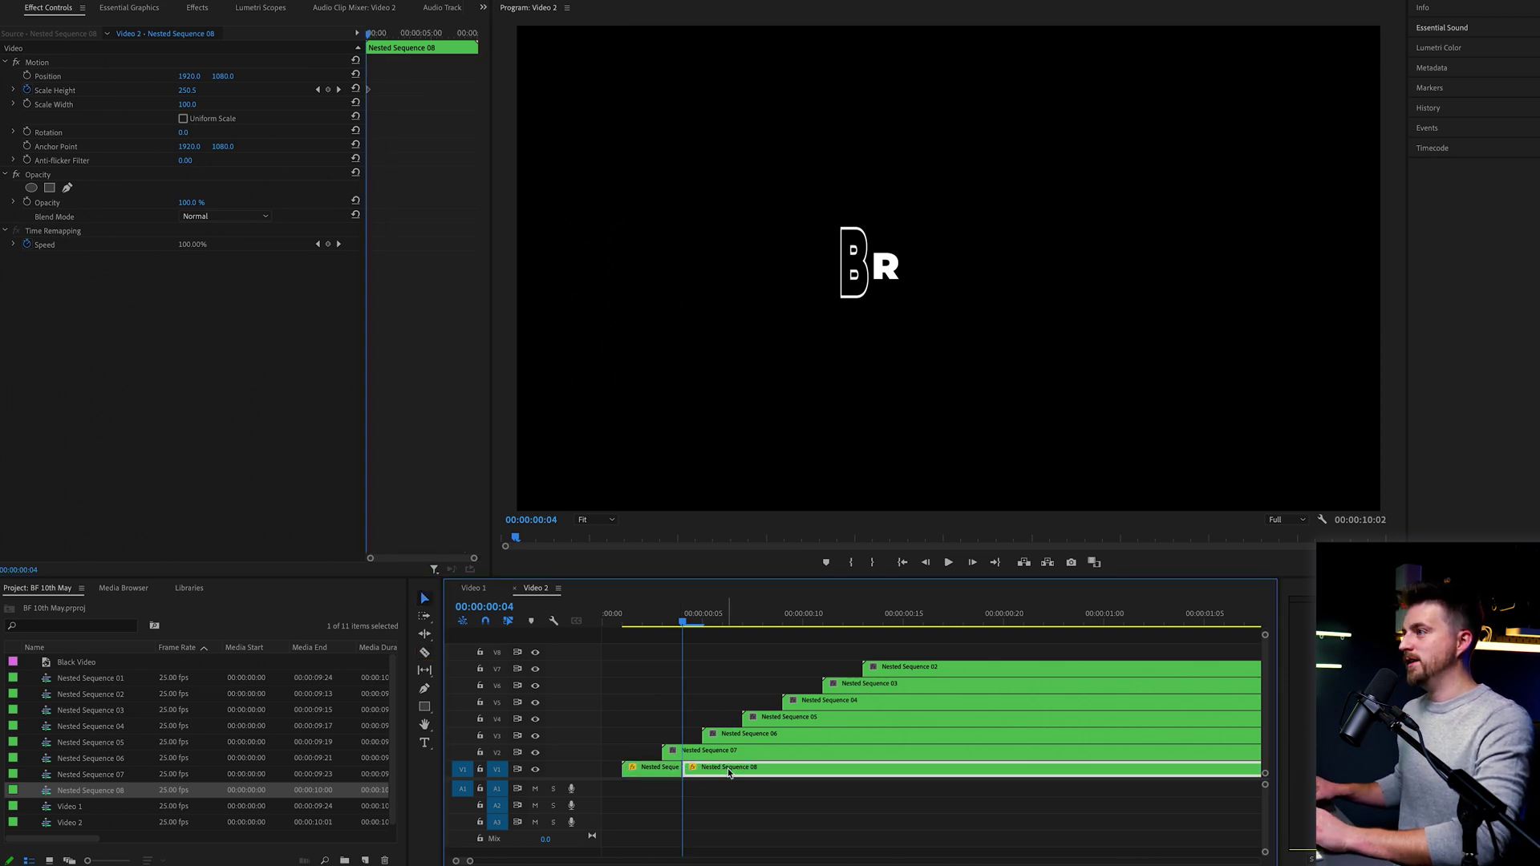
click(27, 90)
key(Return)
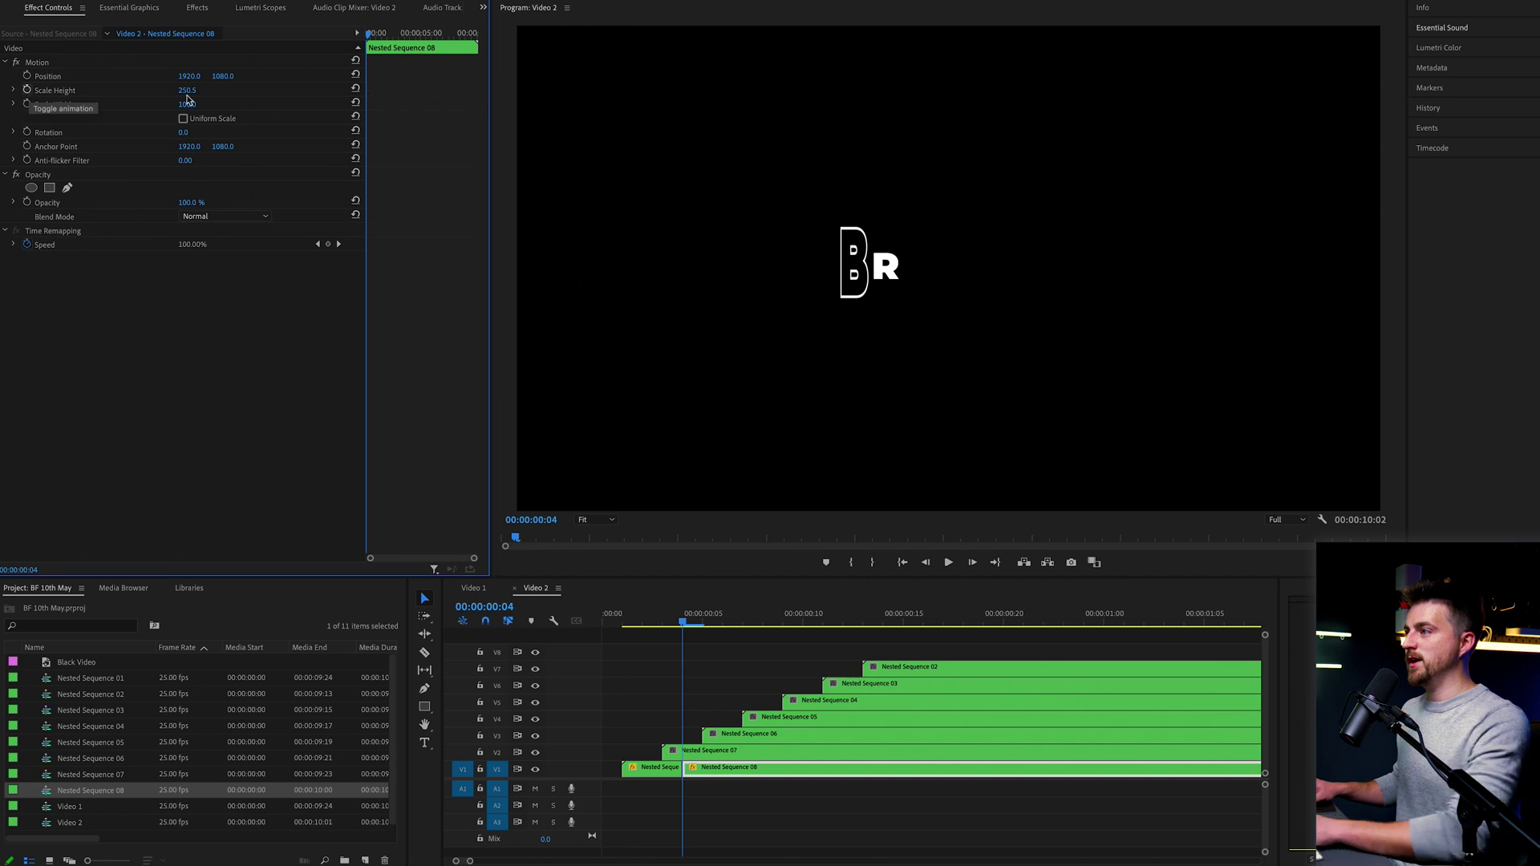
click(196, 87)
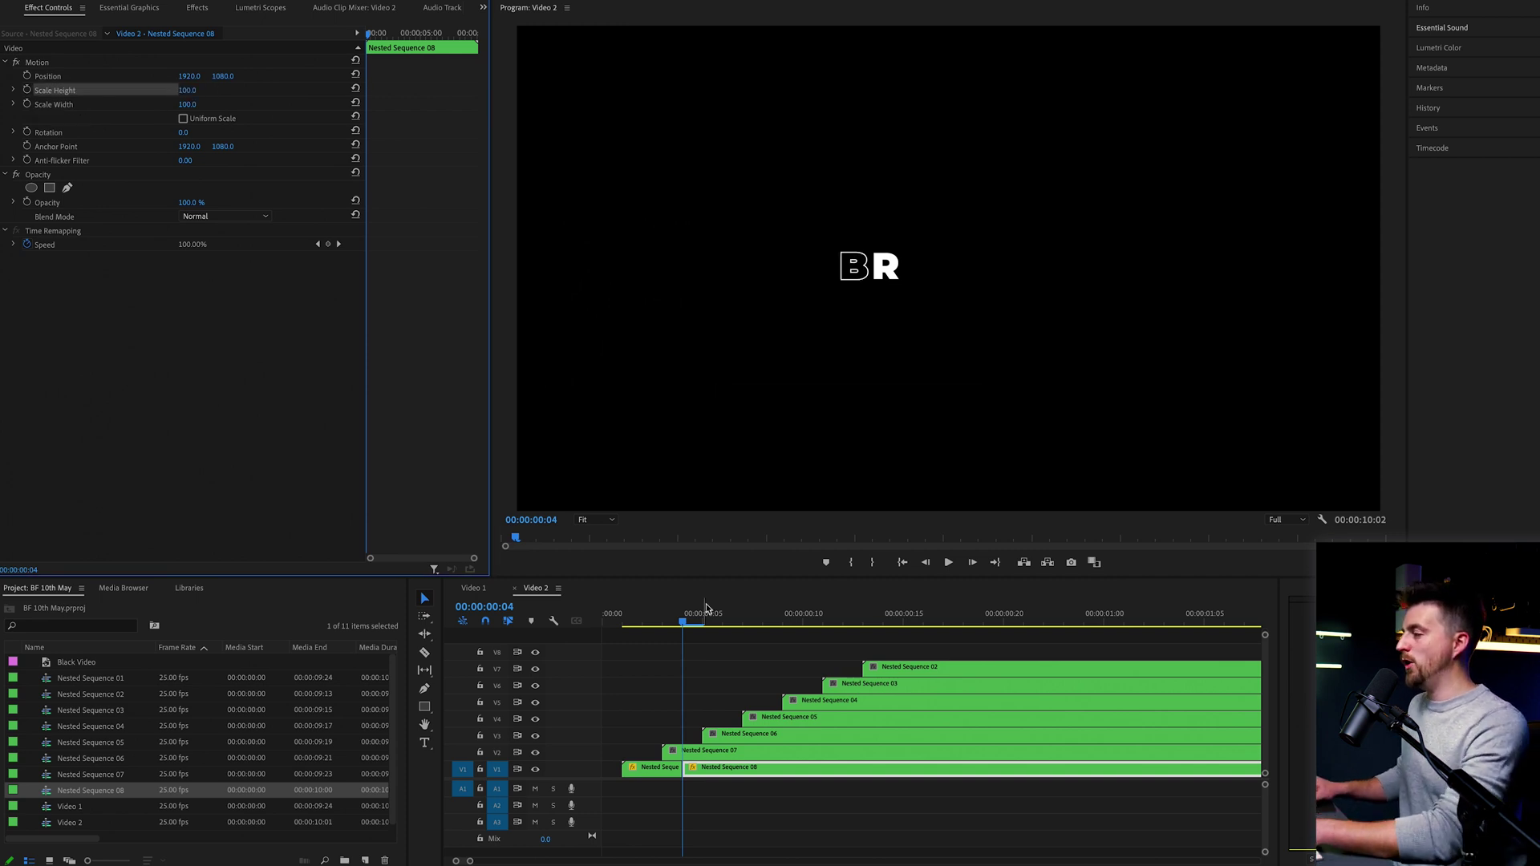
Replay the opening several times to check how the stretched B snaps back to normal height
drag(706, 610, 582, 617)
key(space)
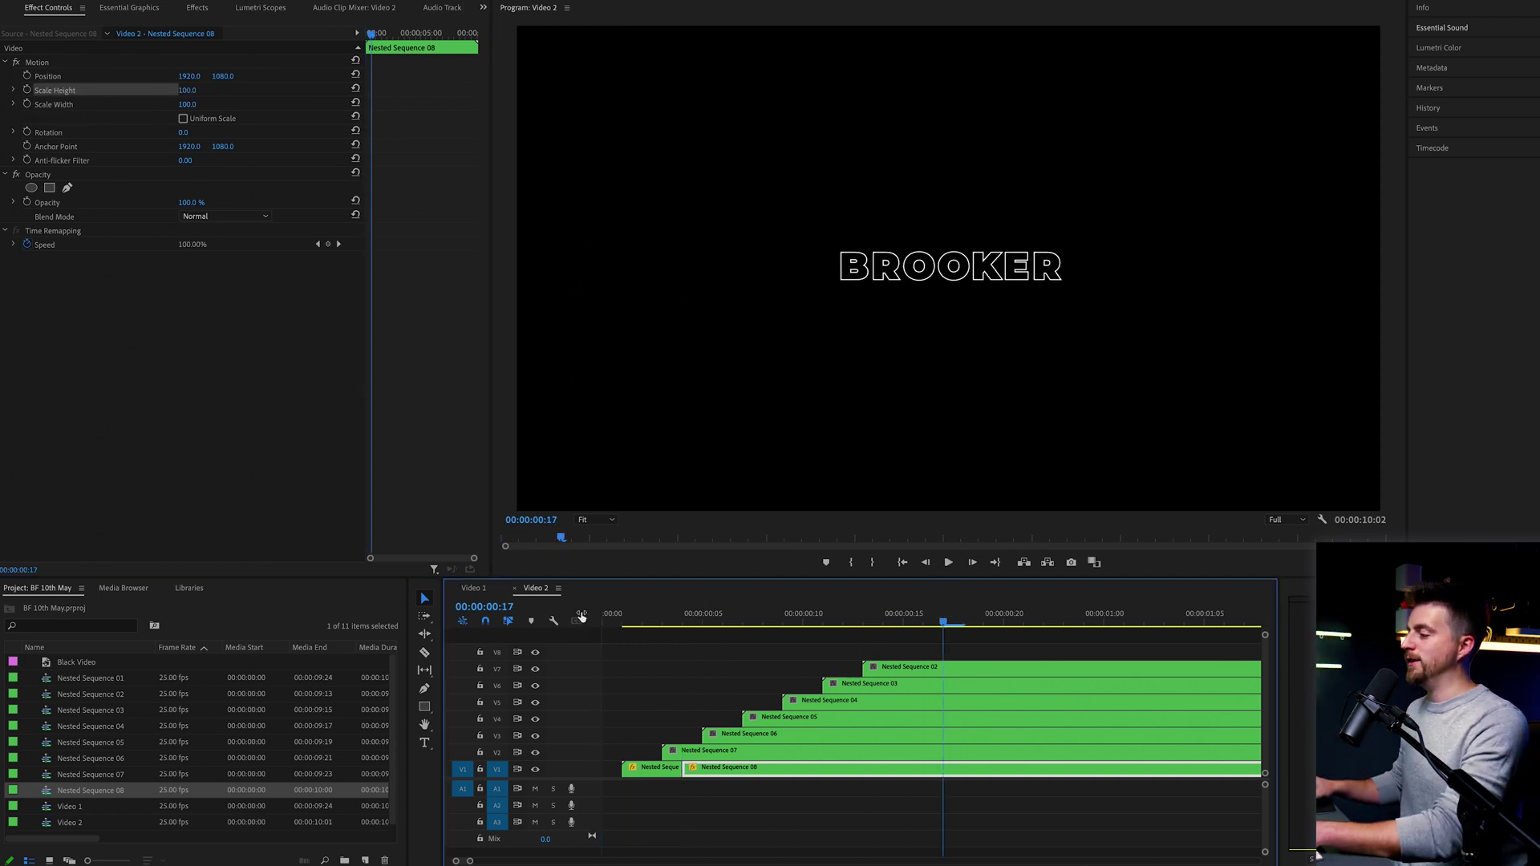
drag(846, 619, 593, 618)
key(space)
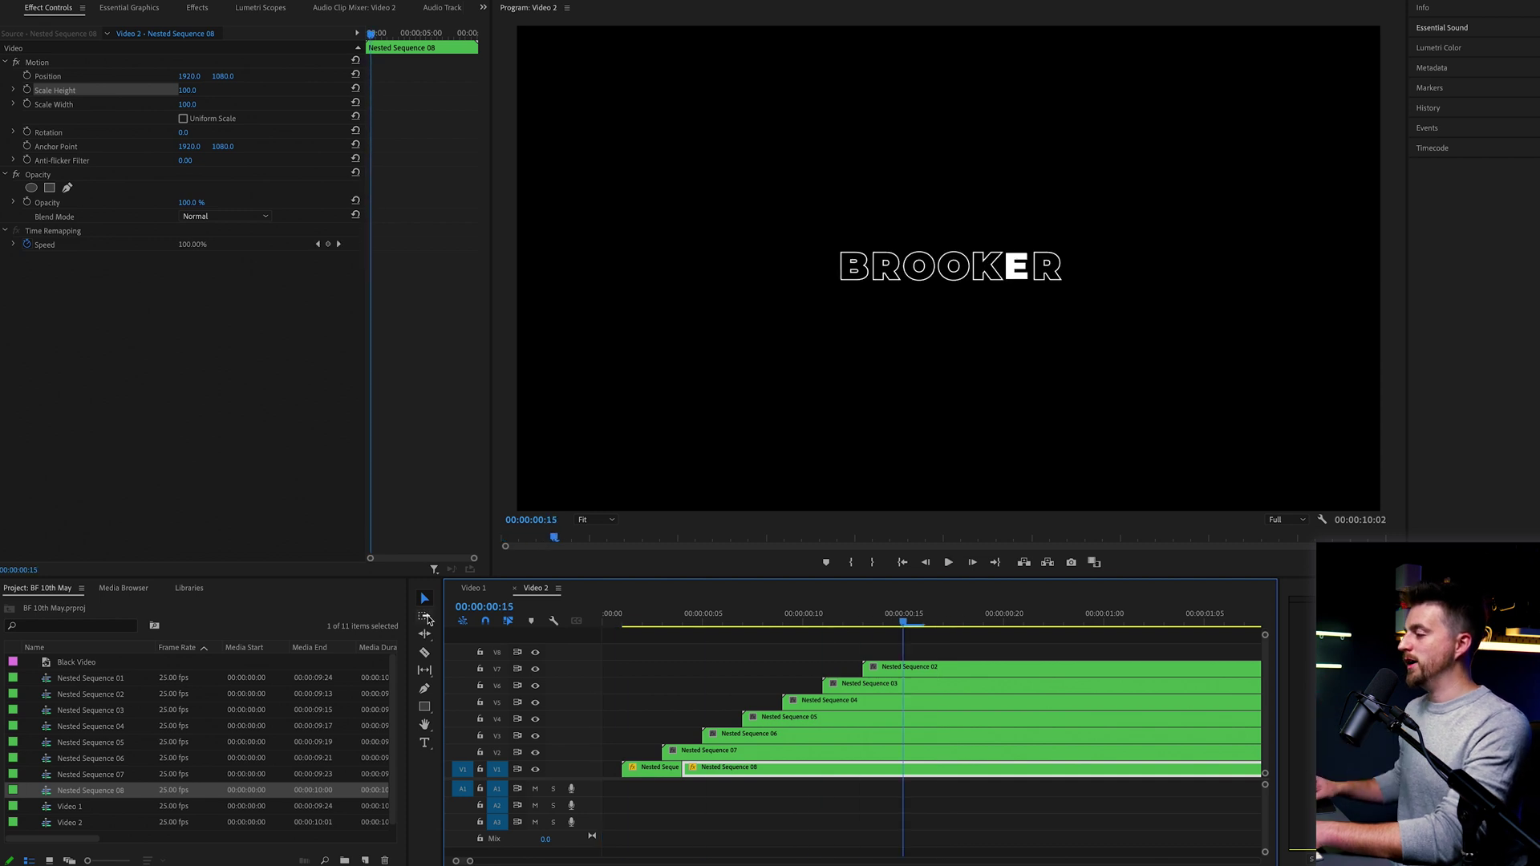
drag(692, 626, 593, 625)
key(space)
key(space)
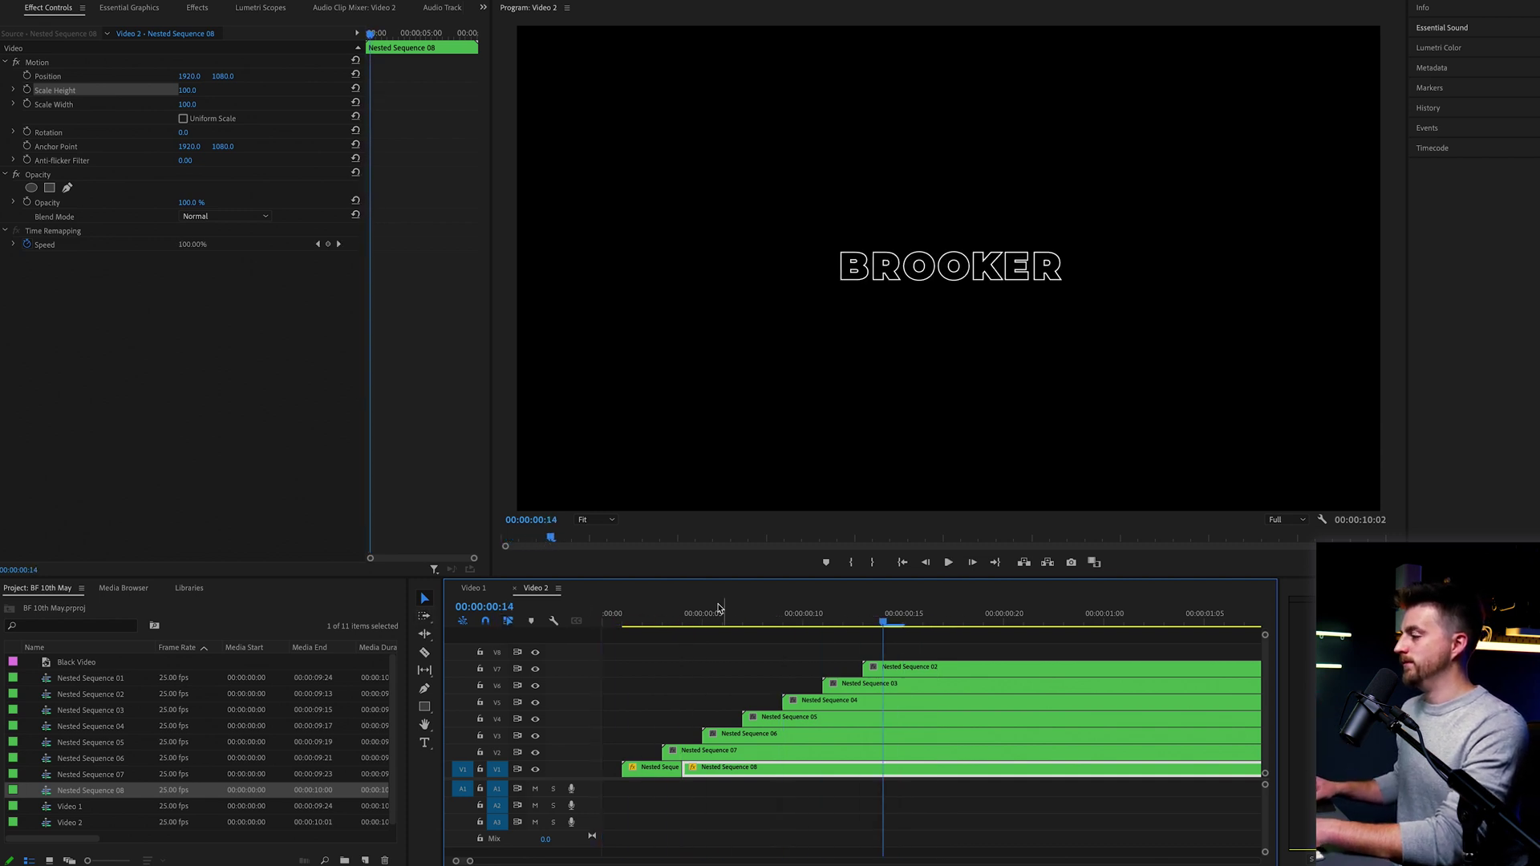
Cut the K nest on V5 at frames 11 and 14, then scale the middle piece to 261 and shift it left
drag(698, 613, 797, 627)
click(848, 709)
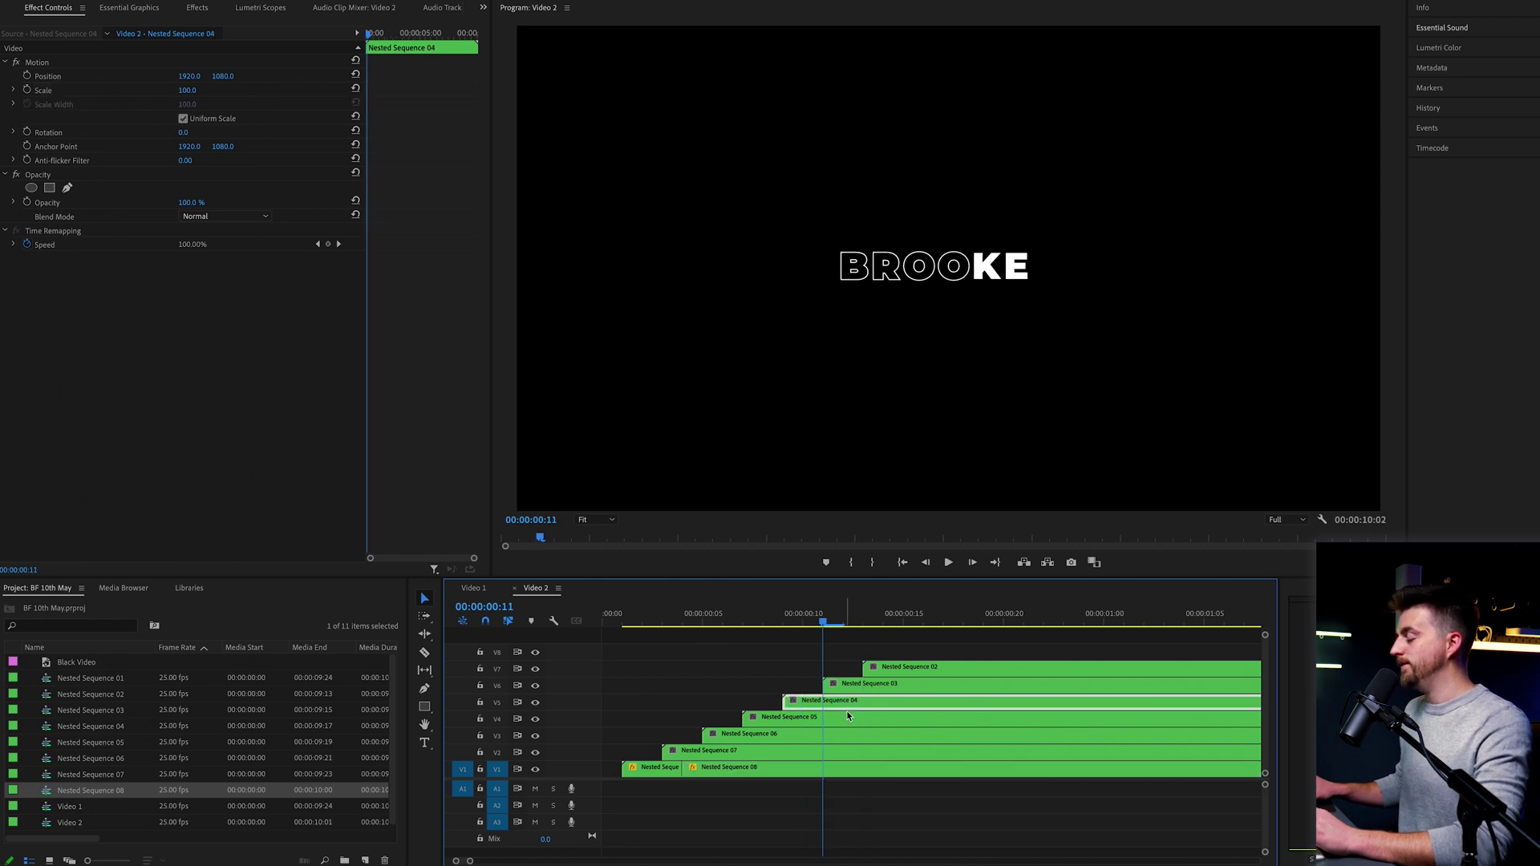
click(833, 703)
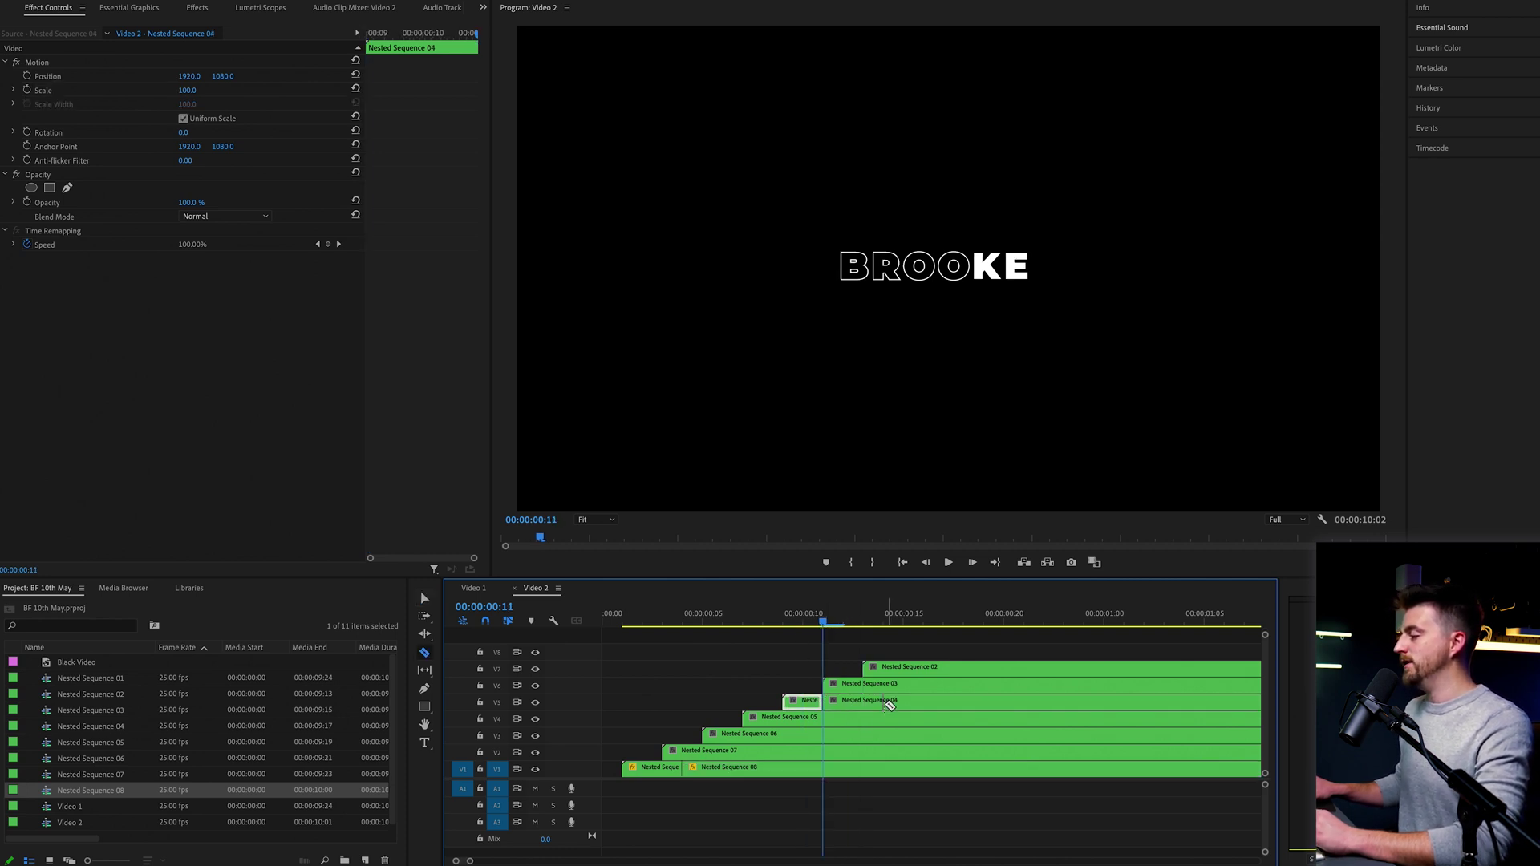
click(850, 621)
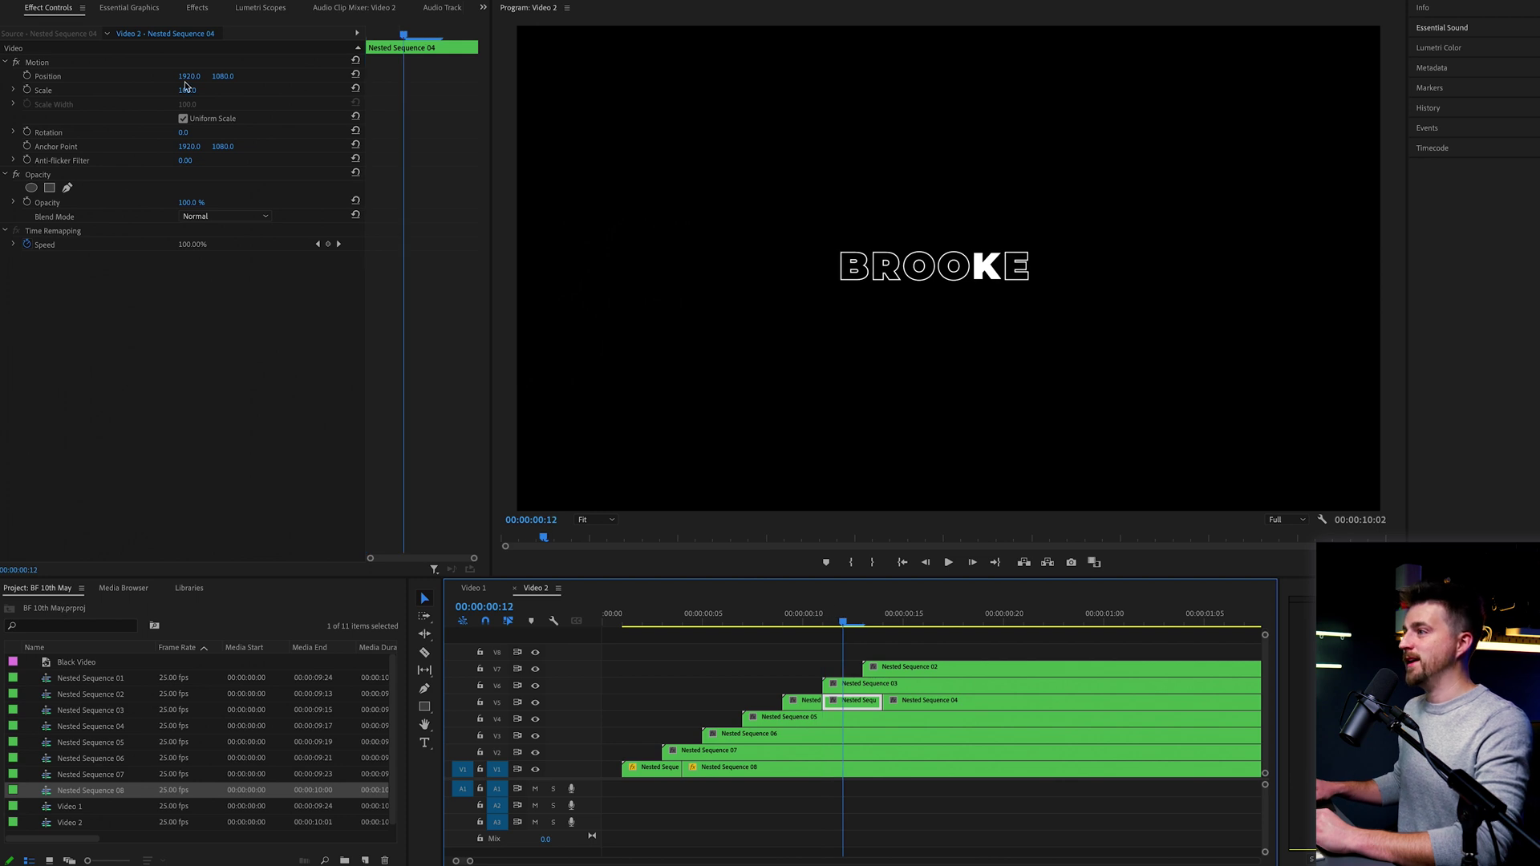
drag(186, 90, 316, 90)
drag(188, 76, 132, 76)
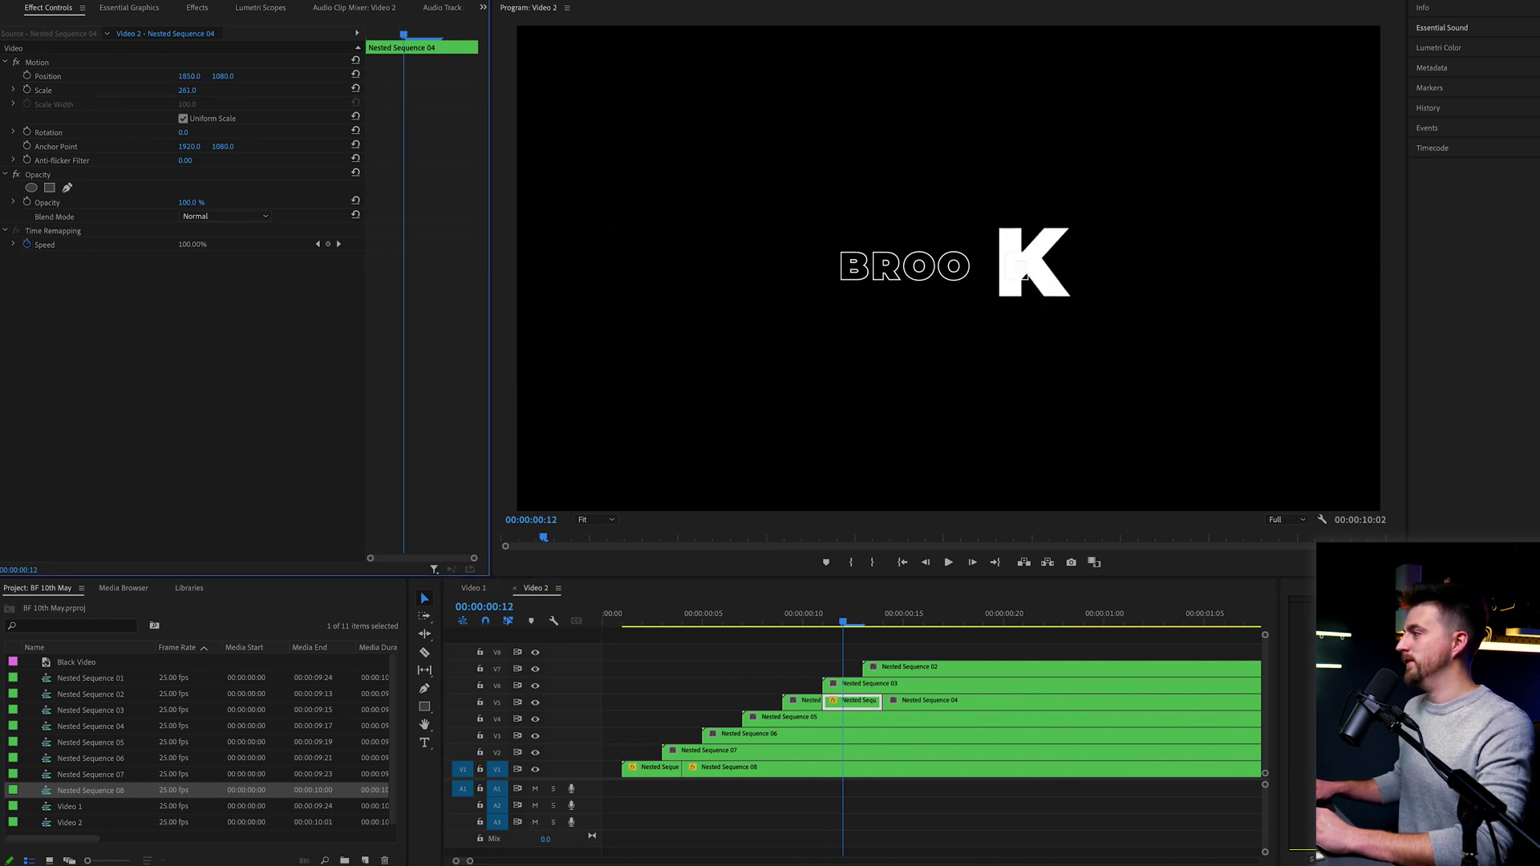
Check the enlarged K in playback and shorten its piece on V5 to end at frame 13
key(space)
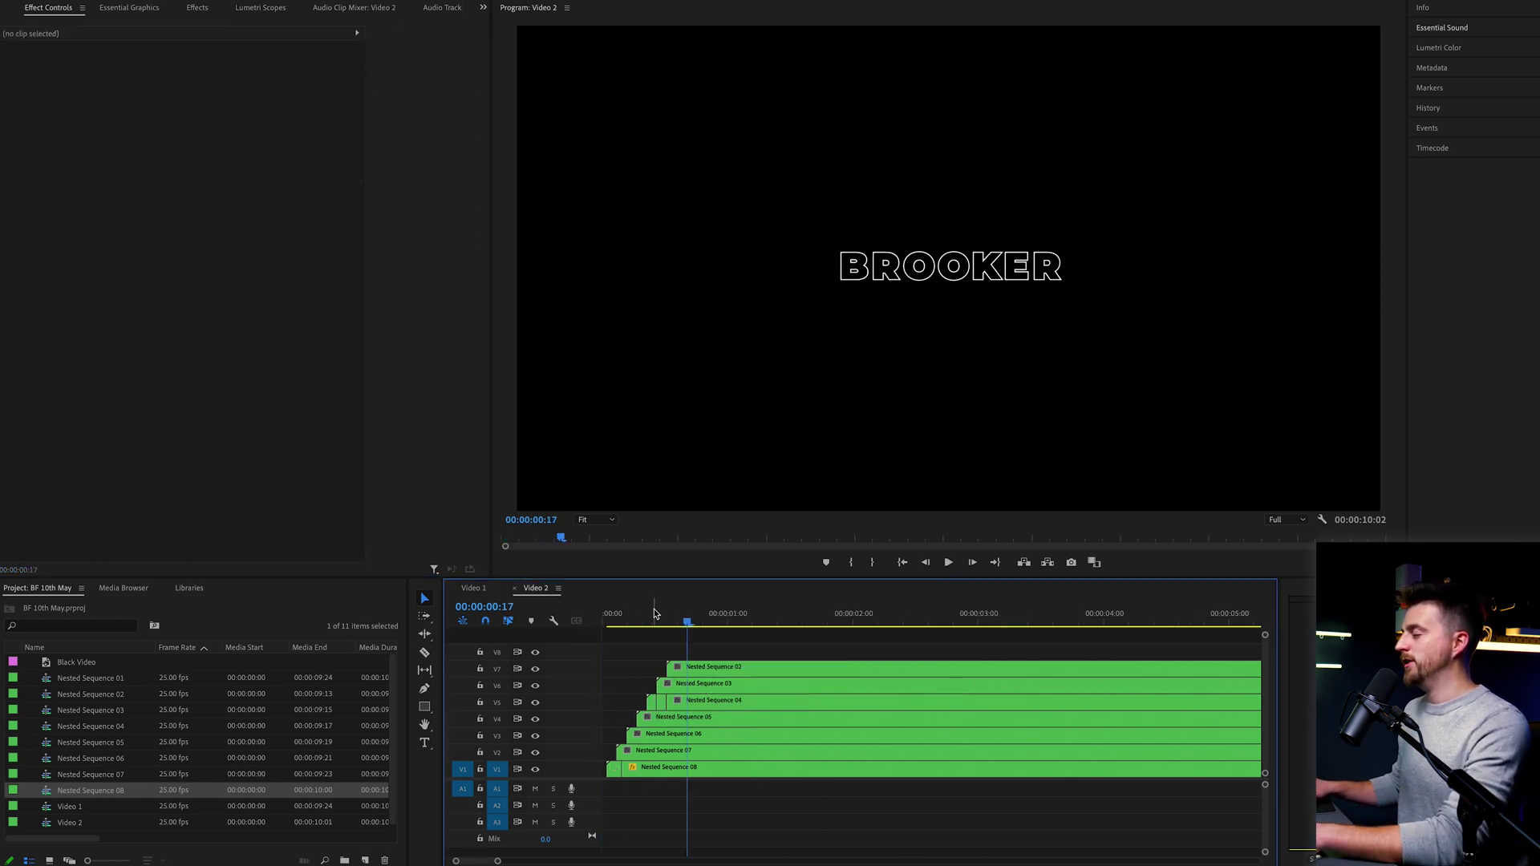
key(space)
drag(654, 613, 732, 668)
key(space)
Split the R nest on V2 at frame 5, set its first piece to scale 282 and horizontal position 2463, and replay the title
key(equal)
key(equal)
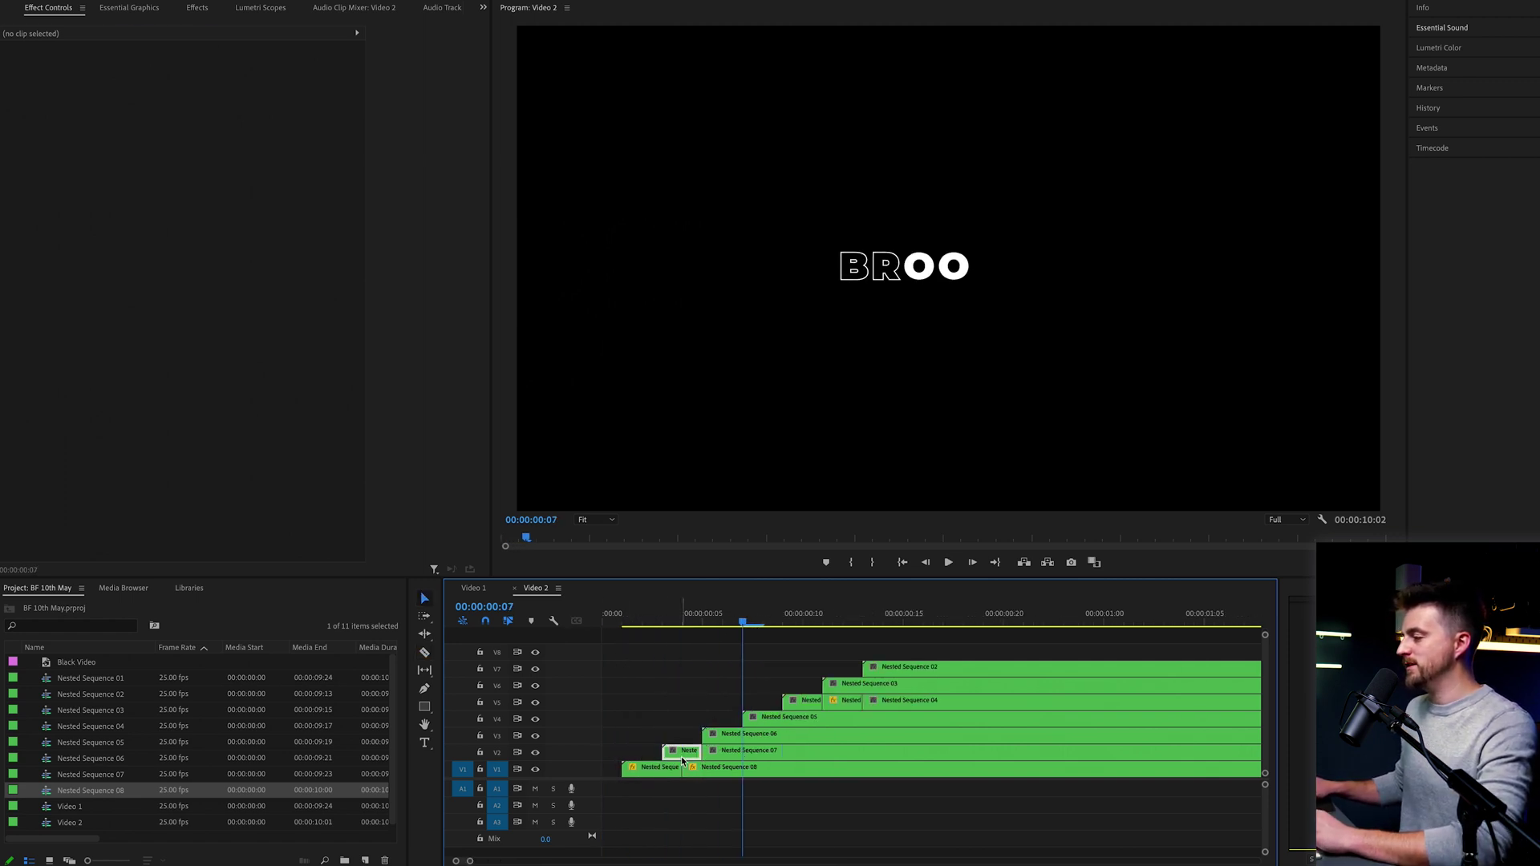
click(682, 756)
key(Up)
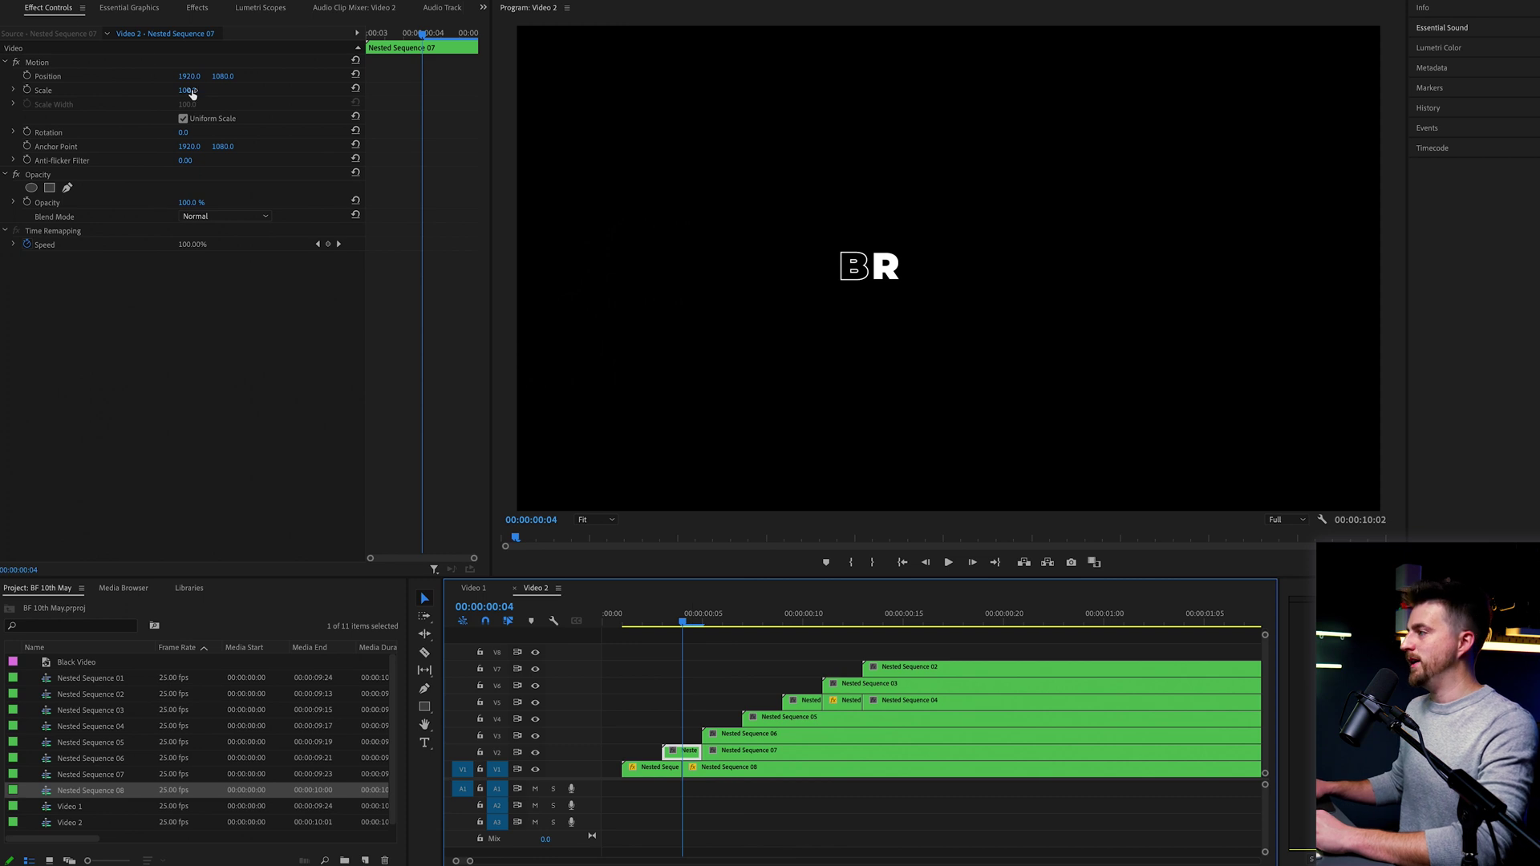
drag(192, 94, 336, 94)
drag(189, 76, 556, 76)
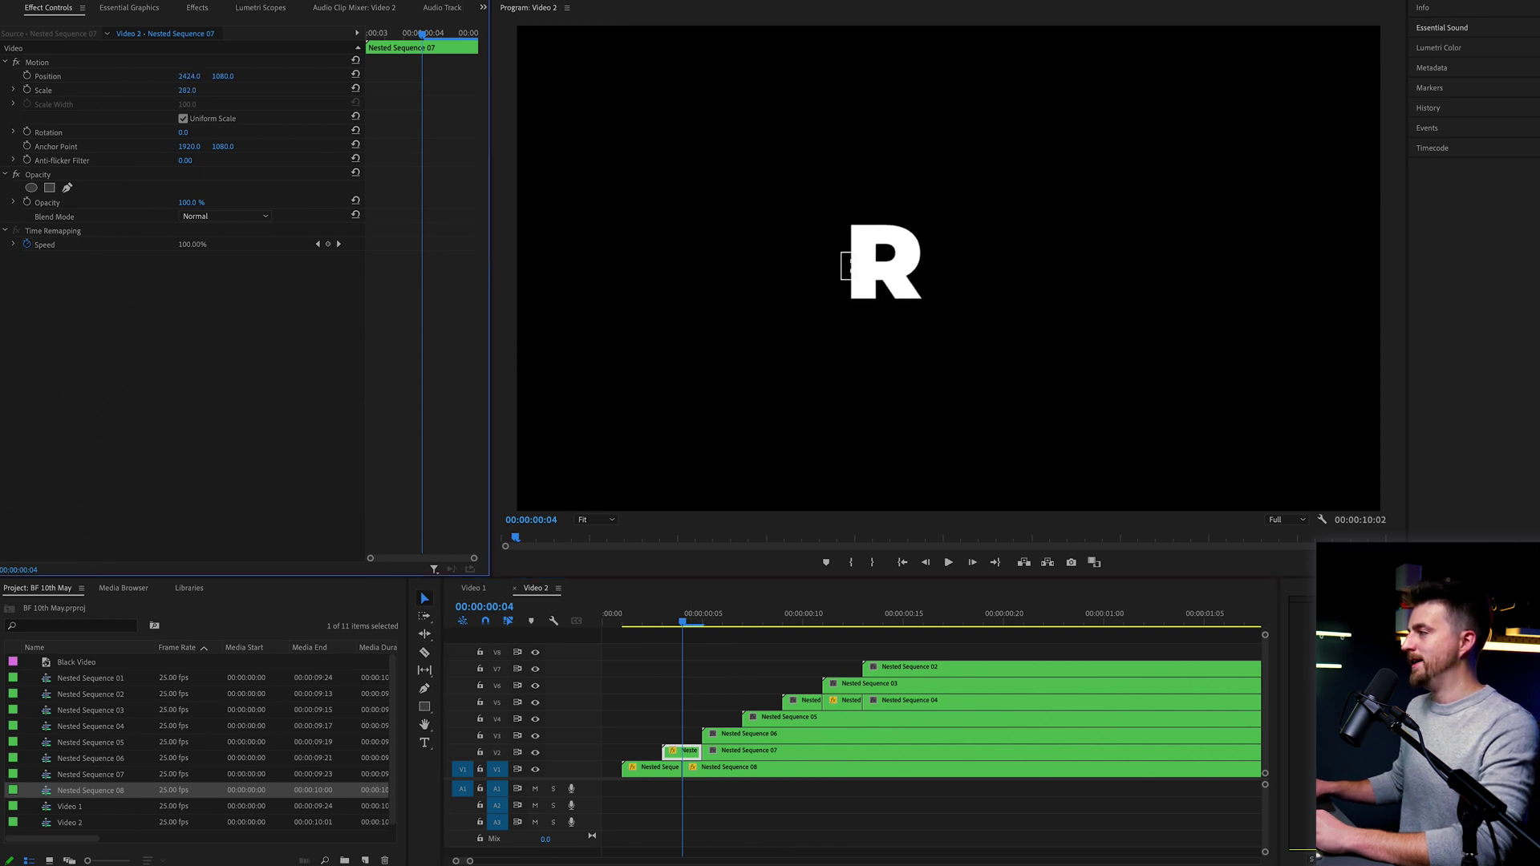
click(656, 624)
key(space)
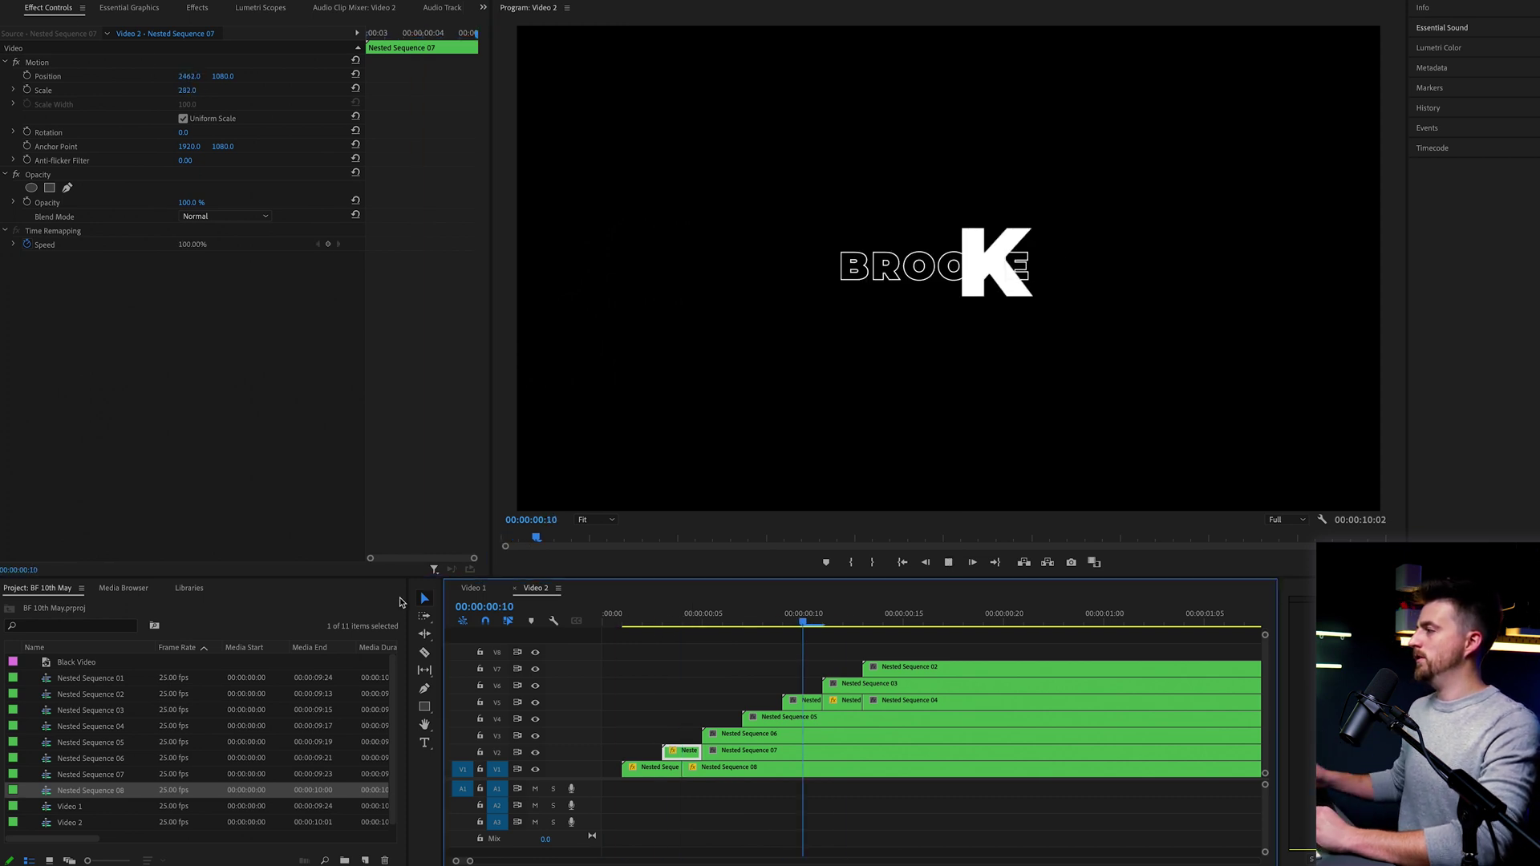